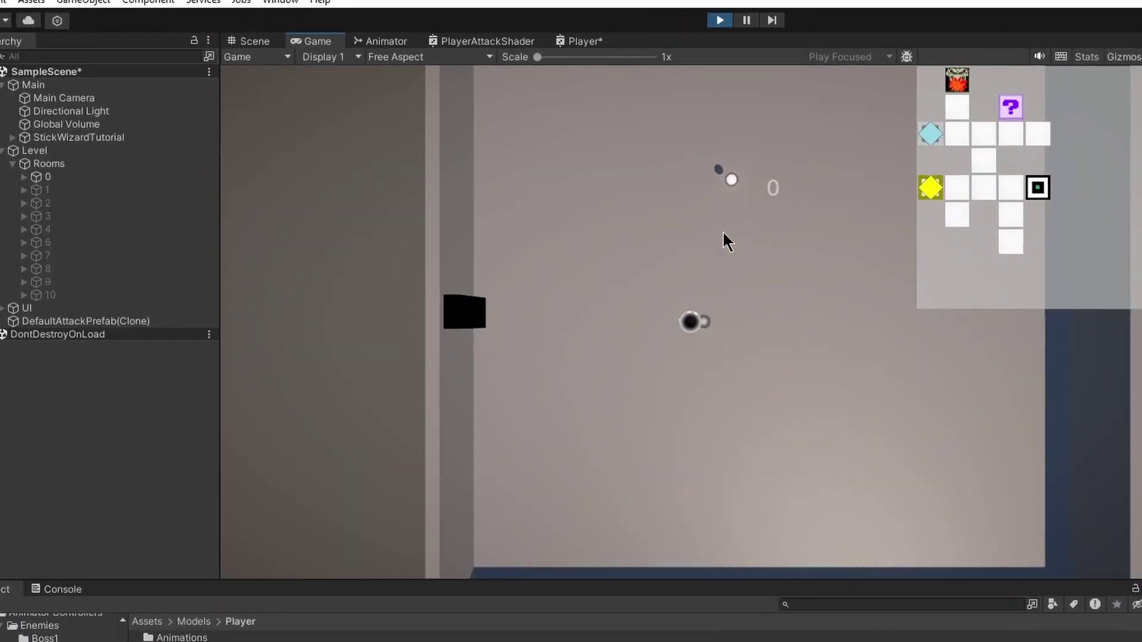
Walk the player around room 0 in the running game and through its door into room 8
key(w)
key(d)
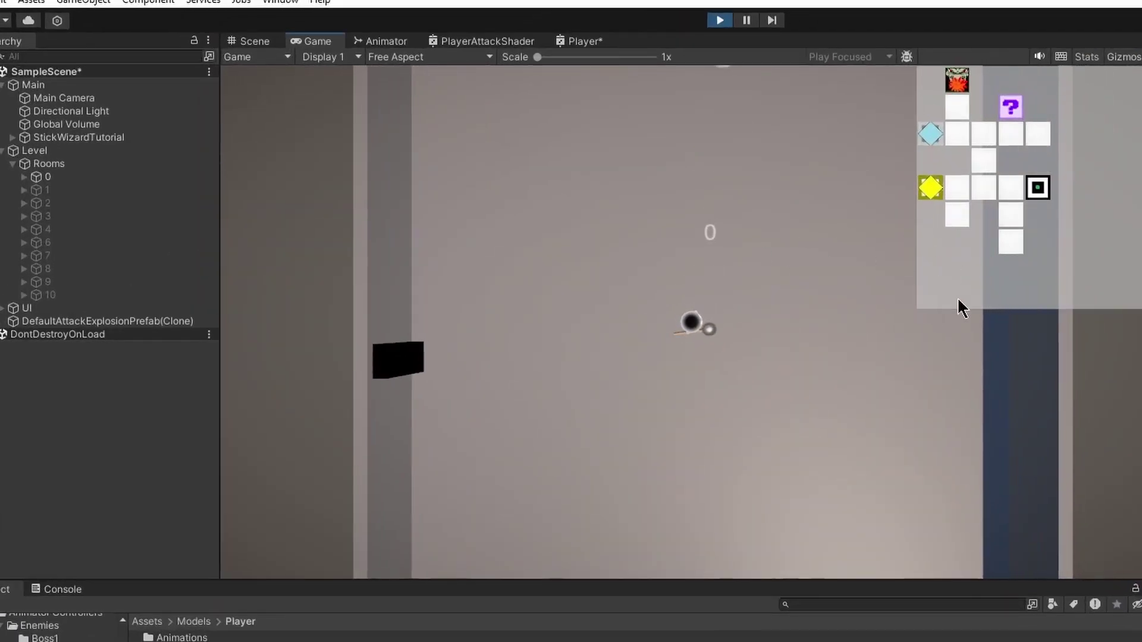
key(a)
key(s)
key(a)
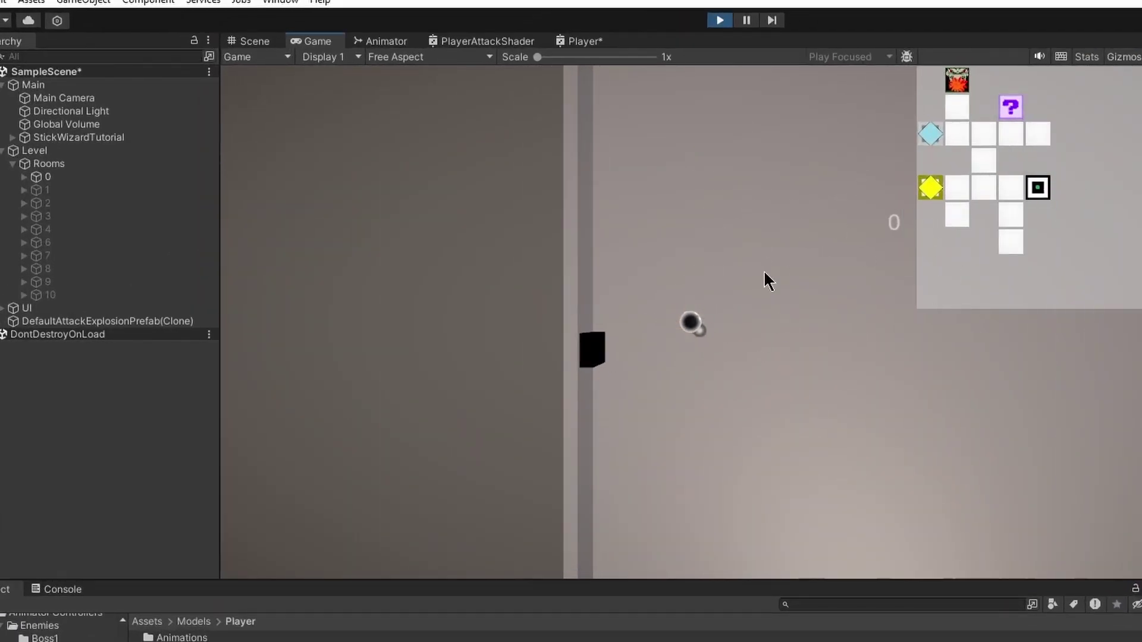
key(a)
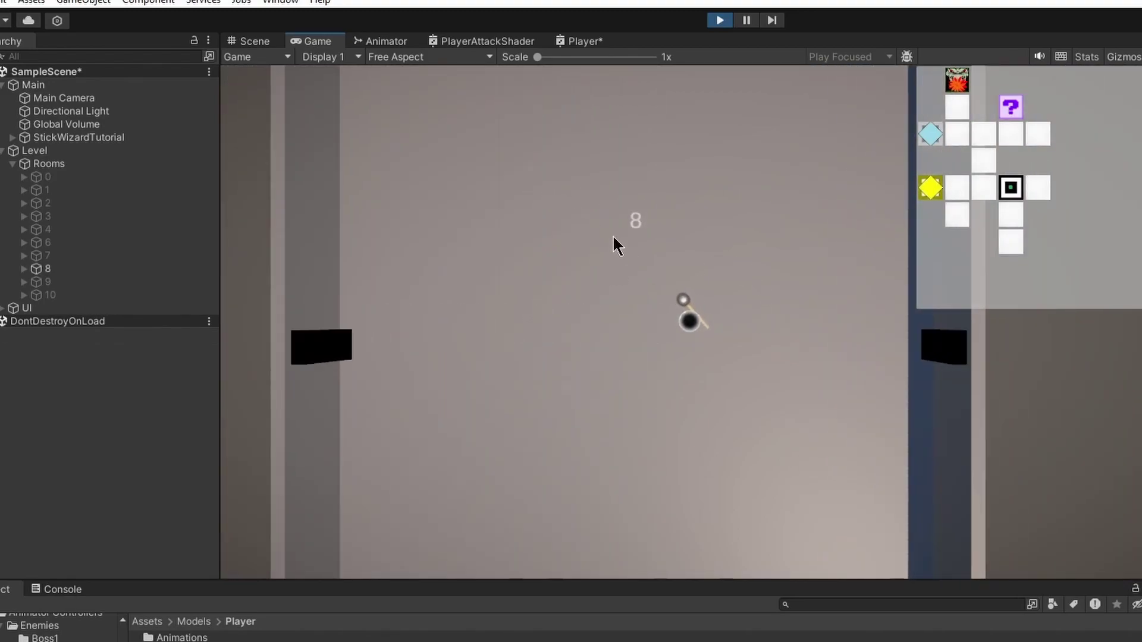
Move around room 8 and inspect its child objects in the scene hierarchy
key(w)
key(a)
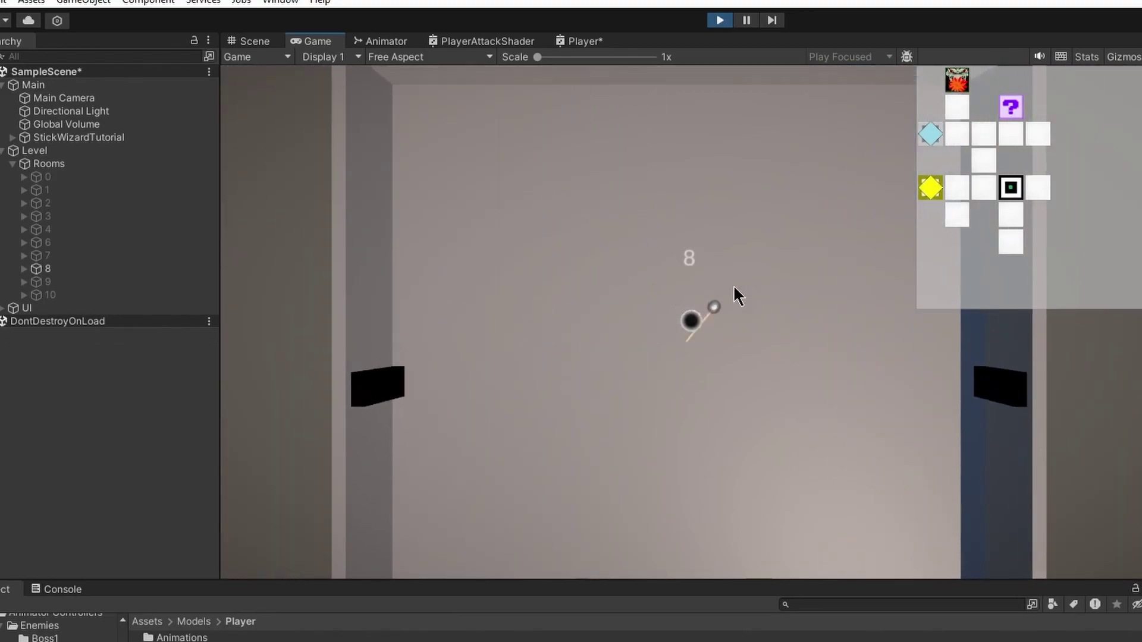
key(s)
key(d)
key(a)
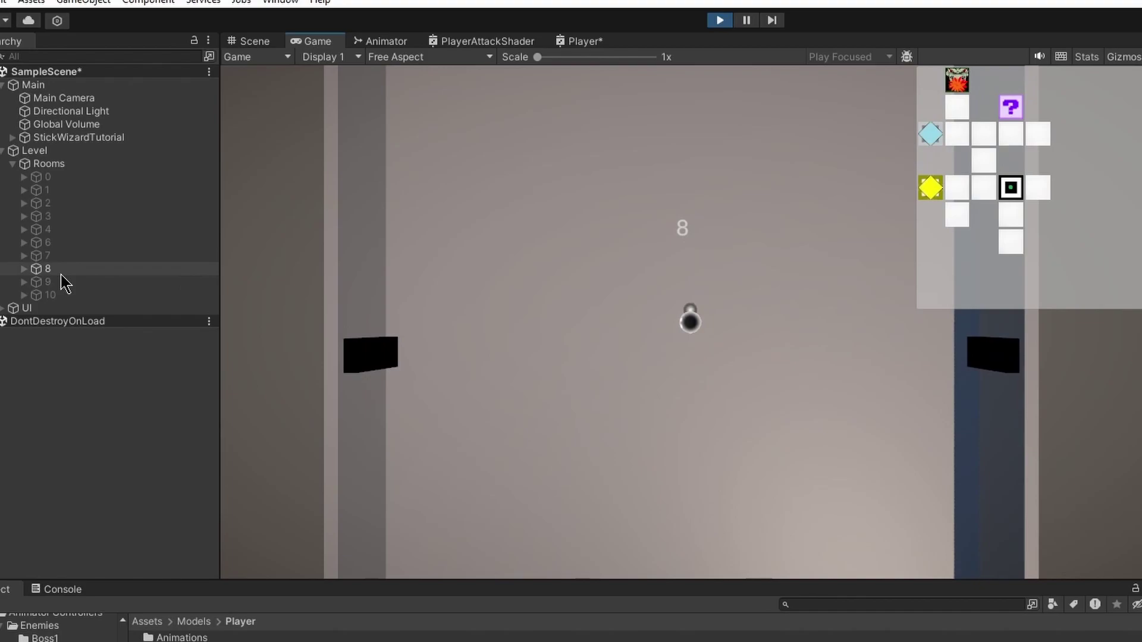
key(d)
click(56, 270)
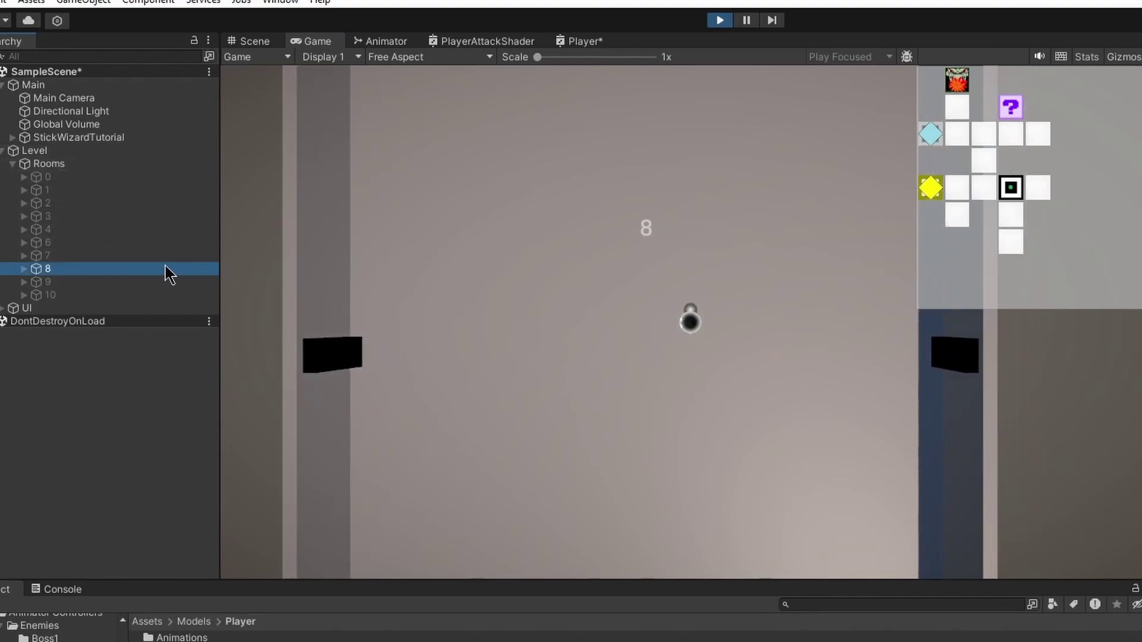
click(25, 268)
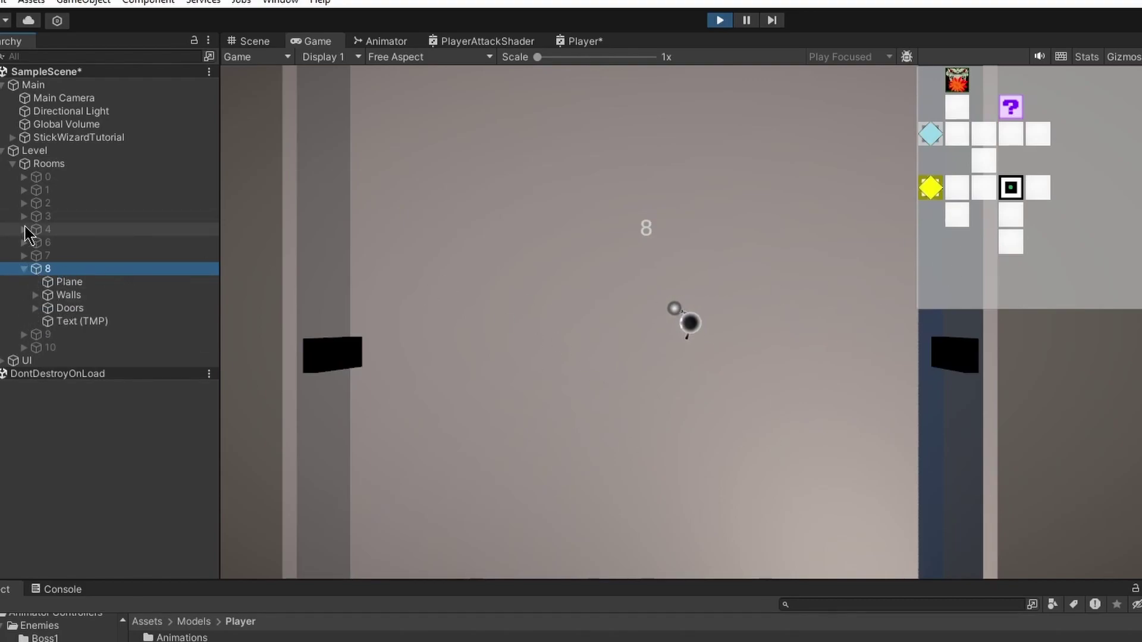
click(24, 269)
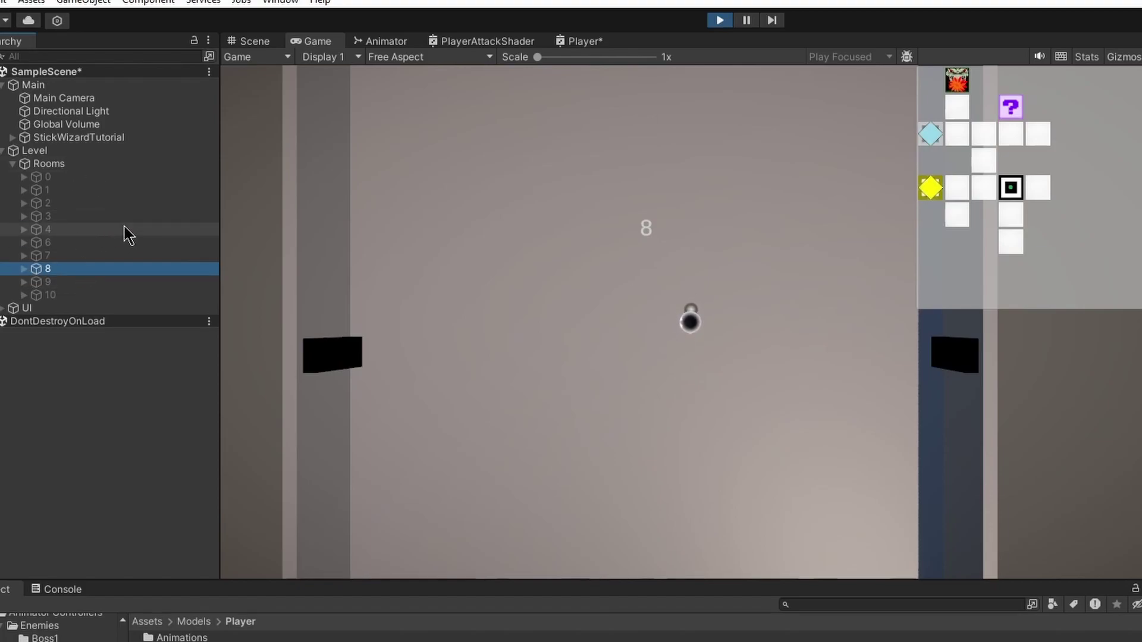
Walk the player from room 8 back into room 0 to check the minimap's room marker
click(751, 235)
key(a)
key(s)
key(d)
key(d)
key(d)
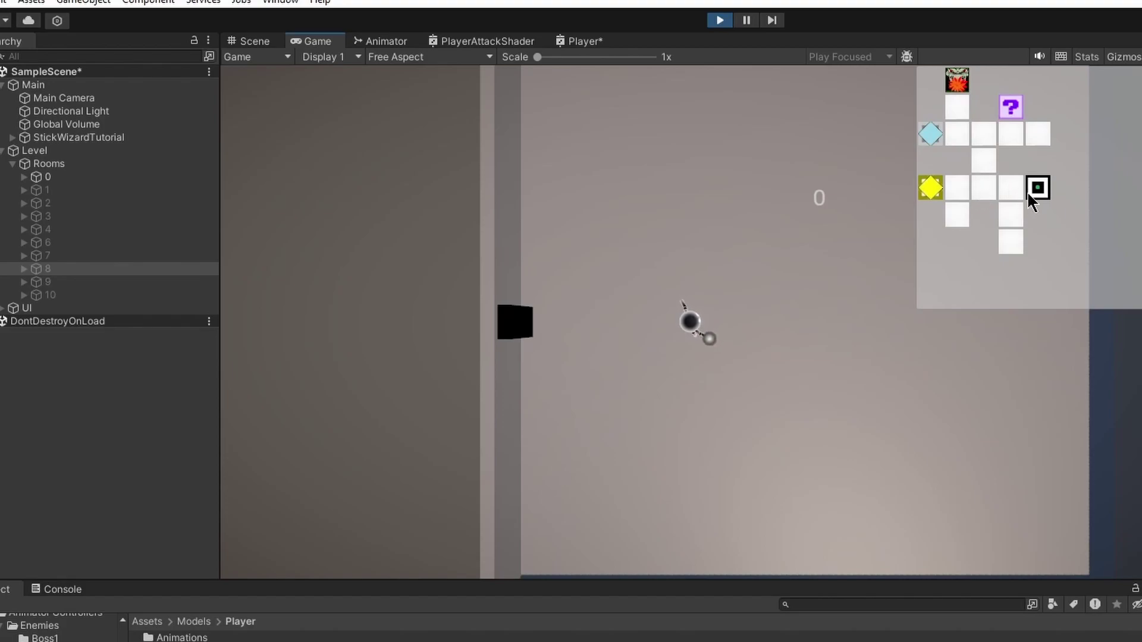
Return the player to room 8 through the connecting door and move about near its centre
key(a)
key(a)
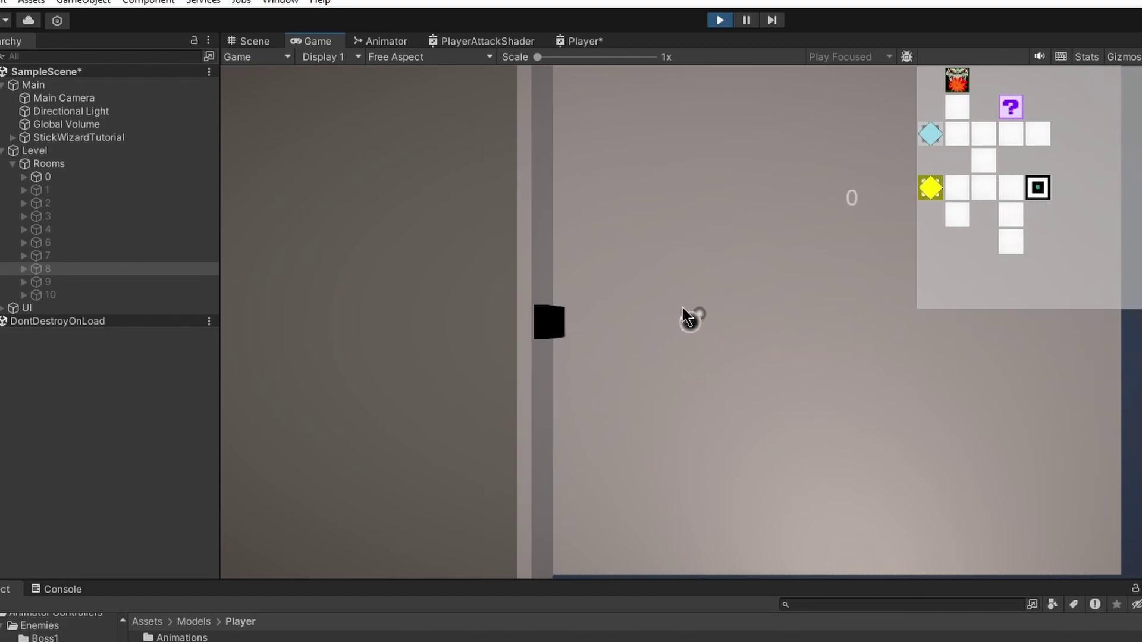
key(a)
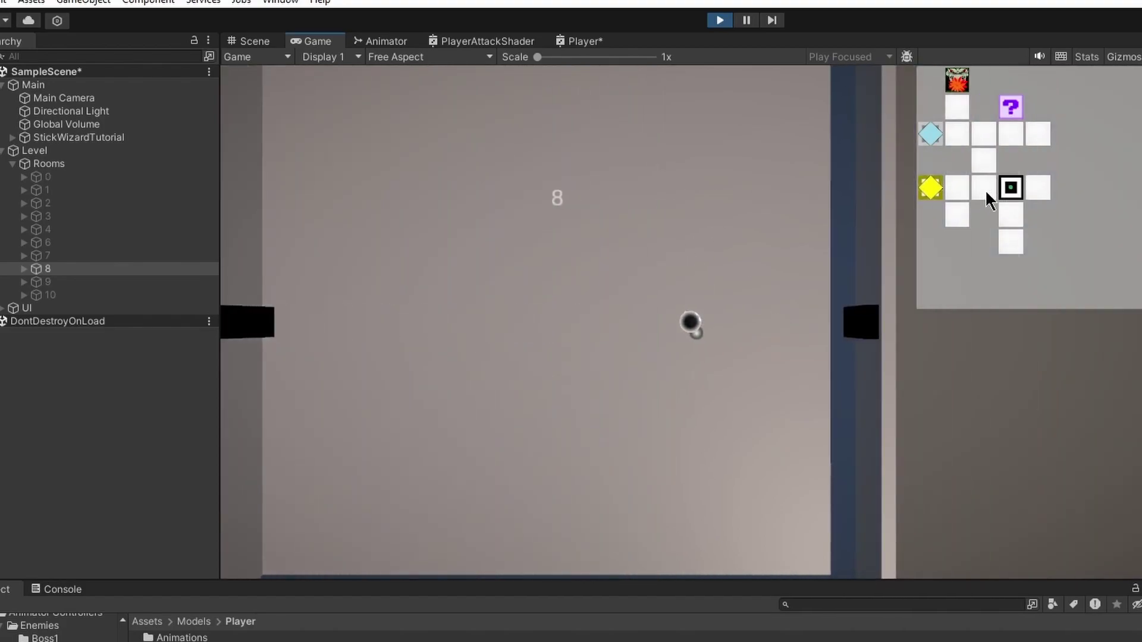
key(a)
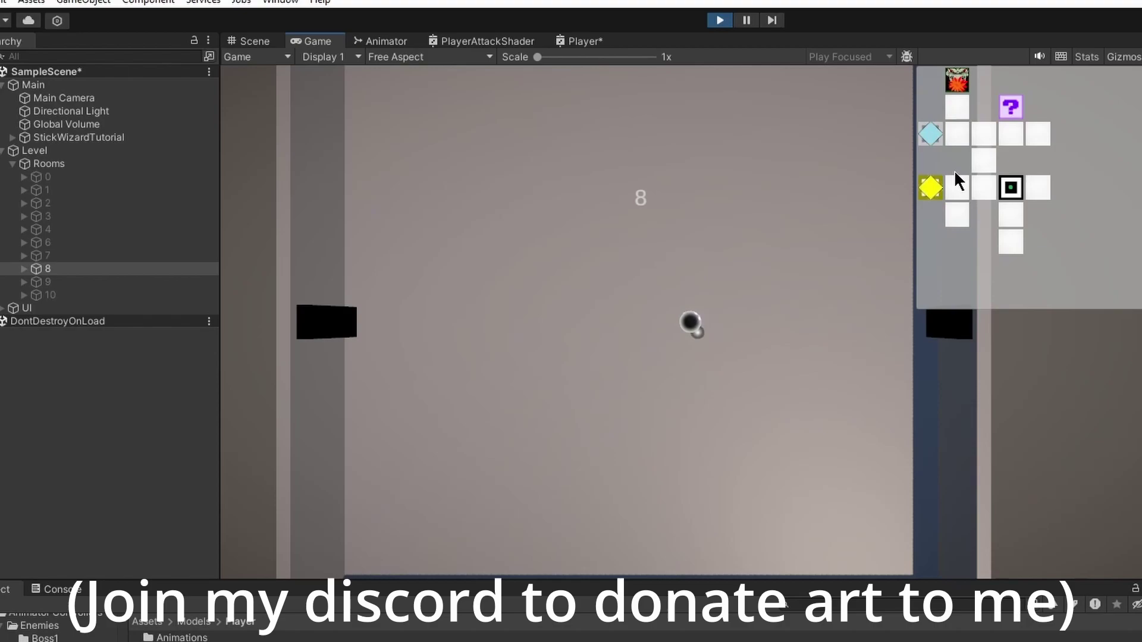
key(a)
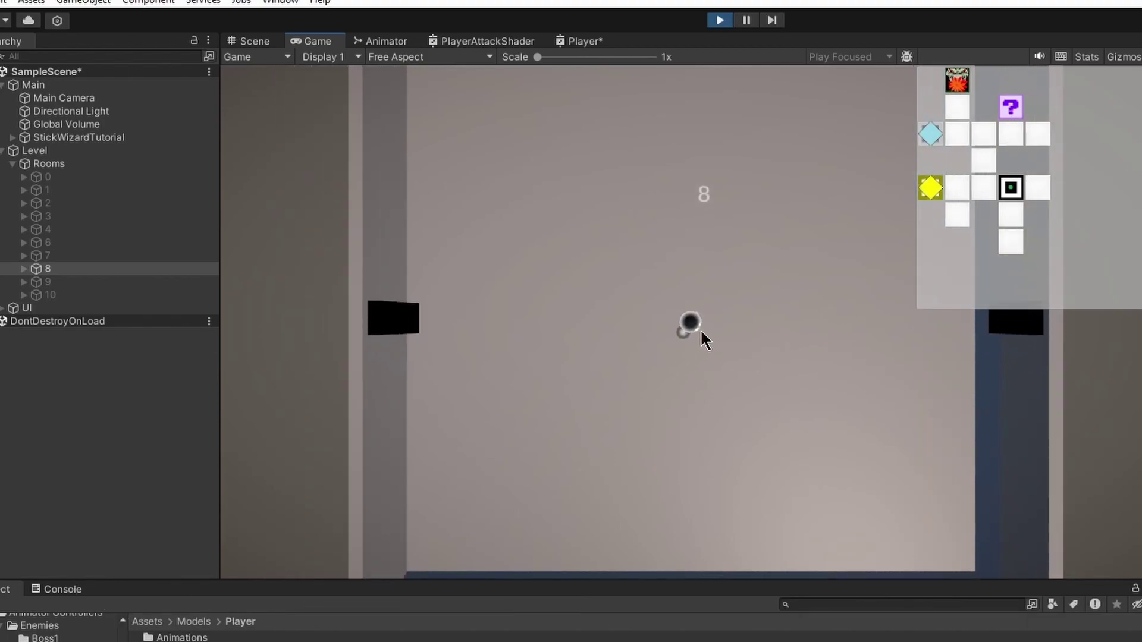
key(w)
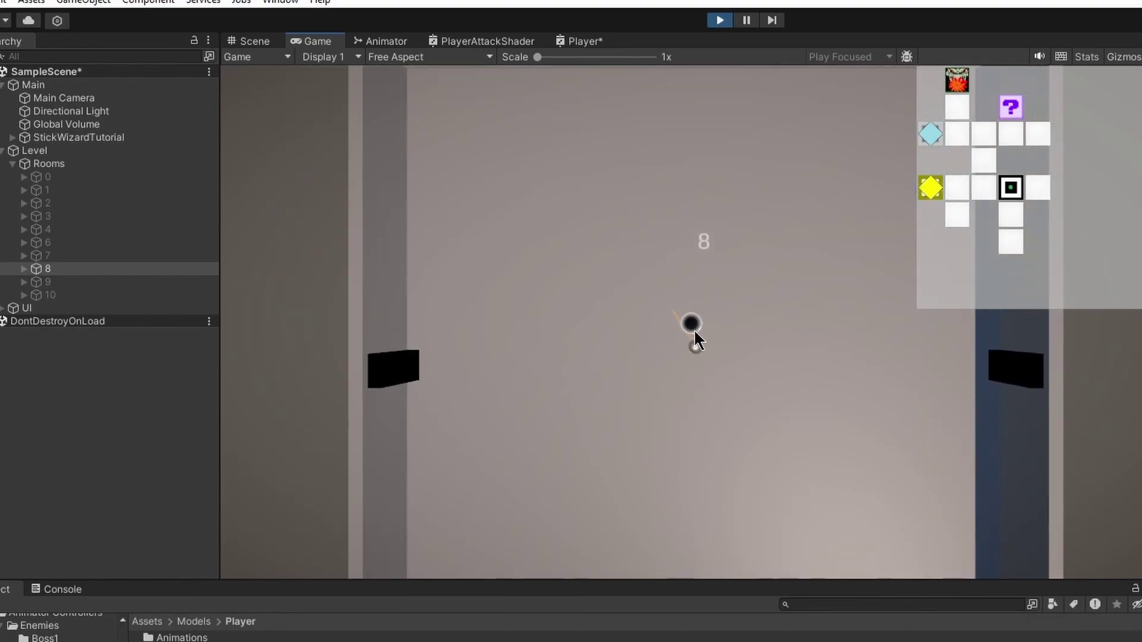
key(d)
key(s)
key(a)
Add a StickWizardTutorial model to the running scene as a stand-in enemy and fire an attack near it
mouse_move(285, 640)
mouse_down()
mouse_move(84, 398)
mouse_move(110, 399)
mouse_up()
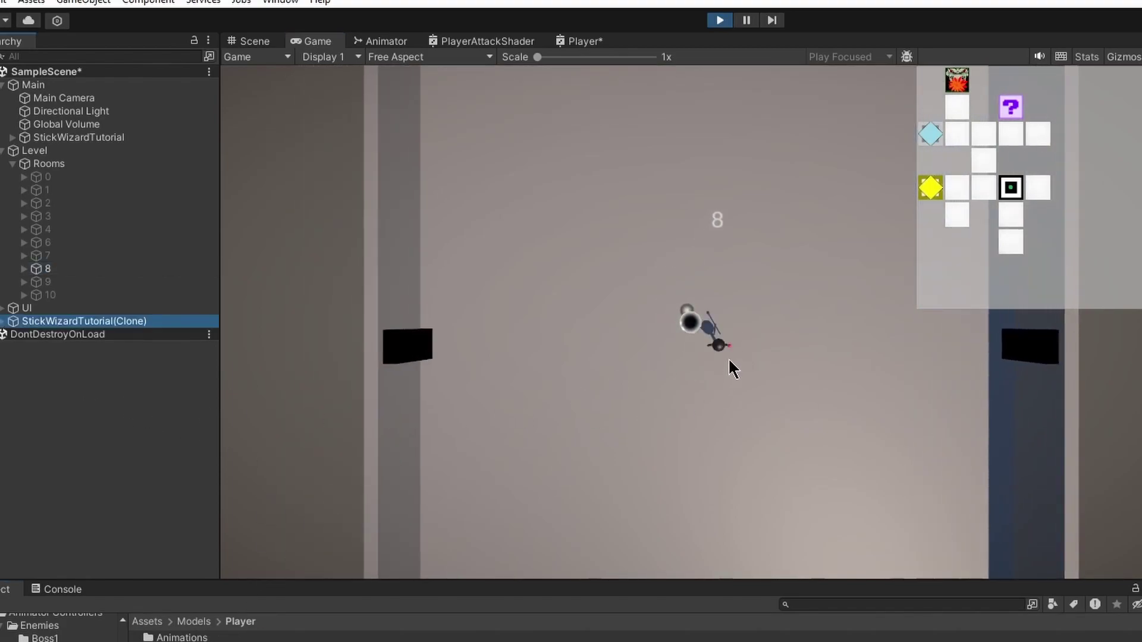
click(712, 345)
key(a)
key(s)
key(w)
click(718, 267)
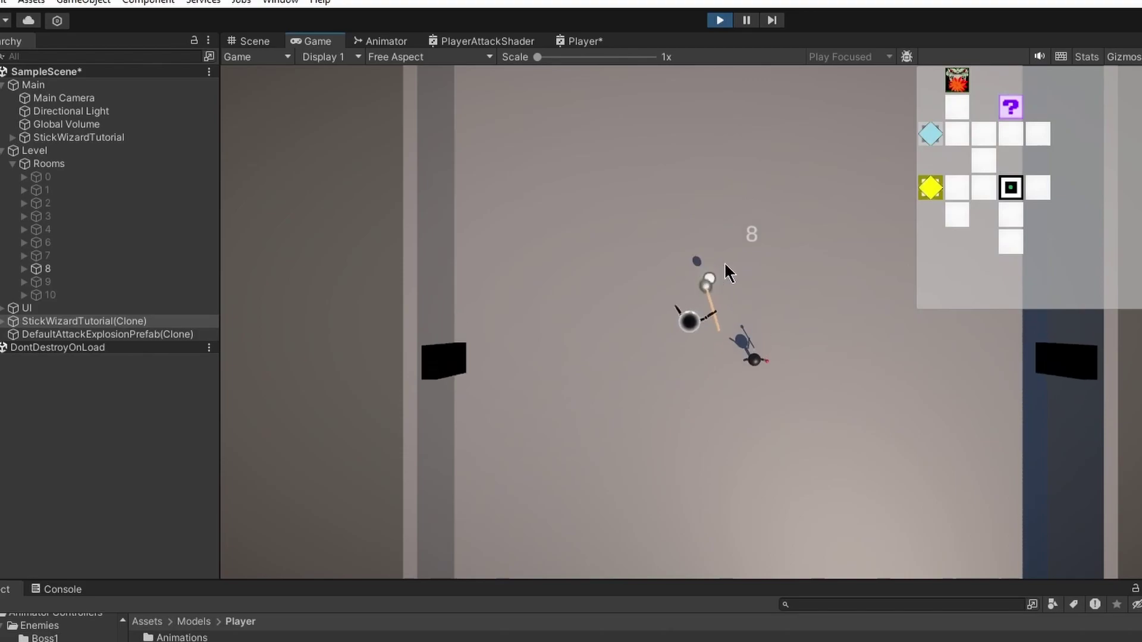
Test the default attack repeatedly against the far wall of room 8 while dodging around the StickWizardTutorial clone
click(743, 208)
key(d)
click(722, 170)
click(633, 196)
key(s)
click(630, 181)
key(w)
click(657, 175)
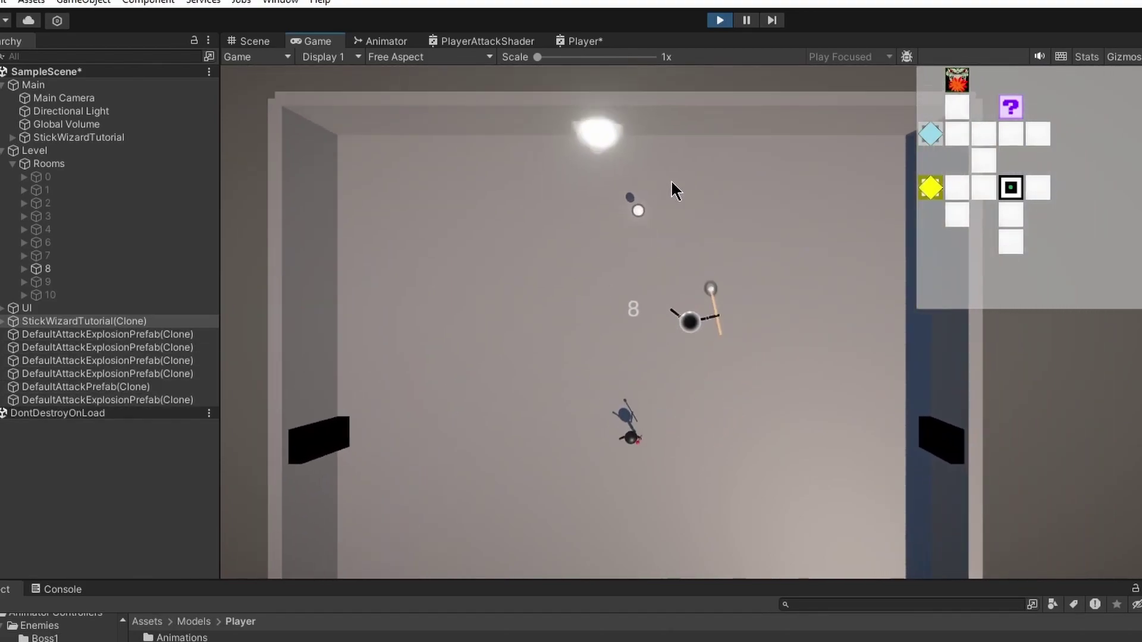
click(672, 185)
key(a)
click(689, 211)
key(d)
key(s)
click(685, 212)
click(676, 201)
key(w)
key(a)
click(678, 194)
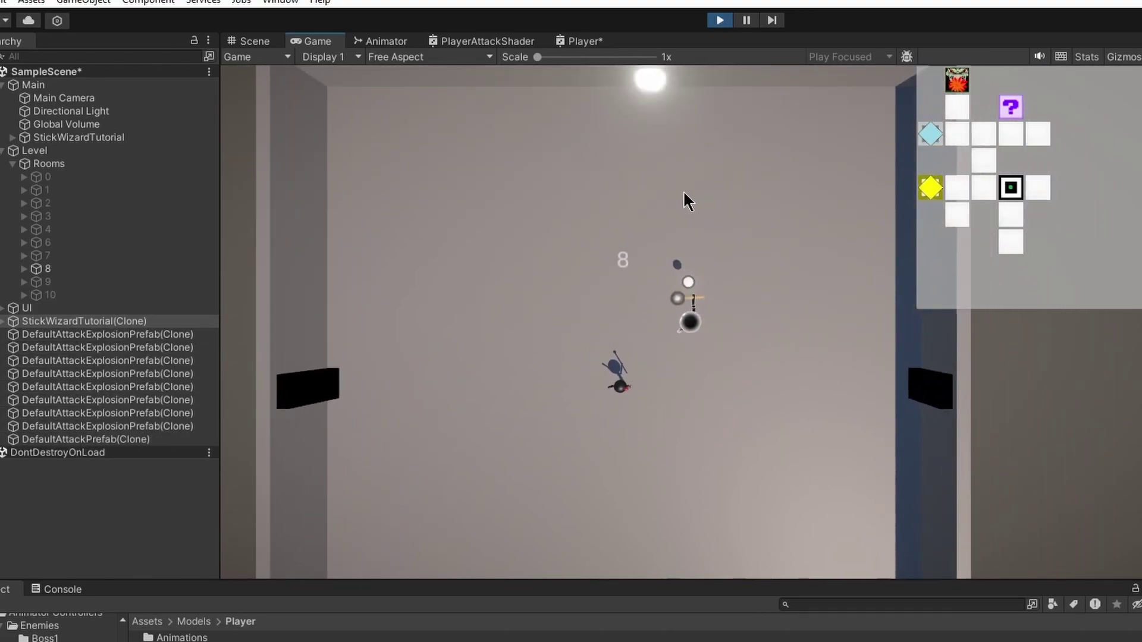
Move past the StickWizardTutorial clone and test the default attack repeatedly toward the blue side wall of room 8
click(672, 215)
key(s)
click(780, 271)
click(833, 303)
key(s)
key(d)
click(809, 384)
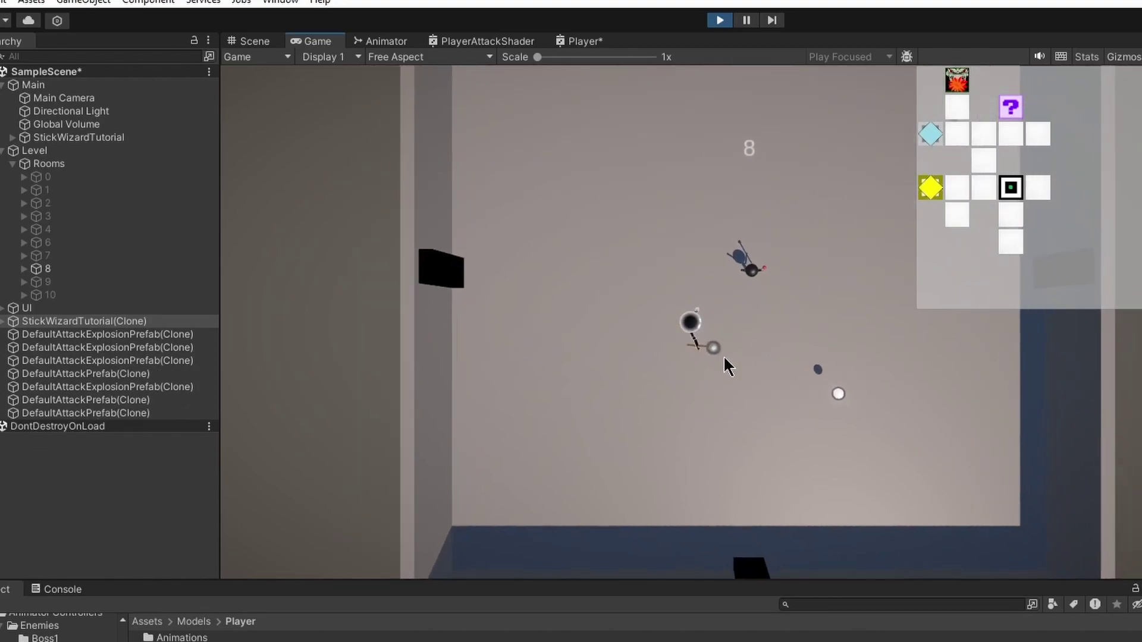
click(697, 364)
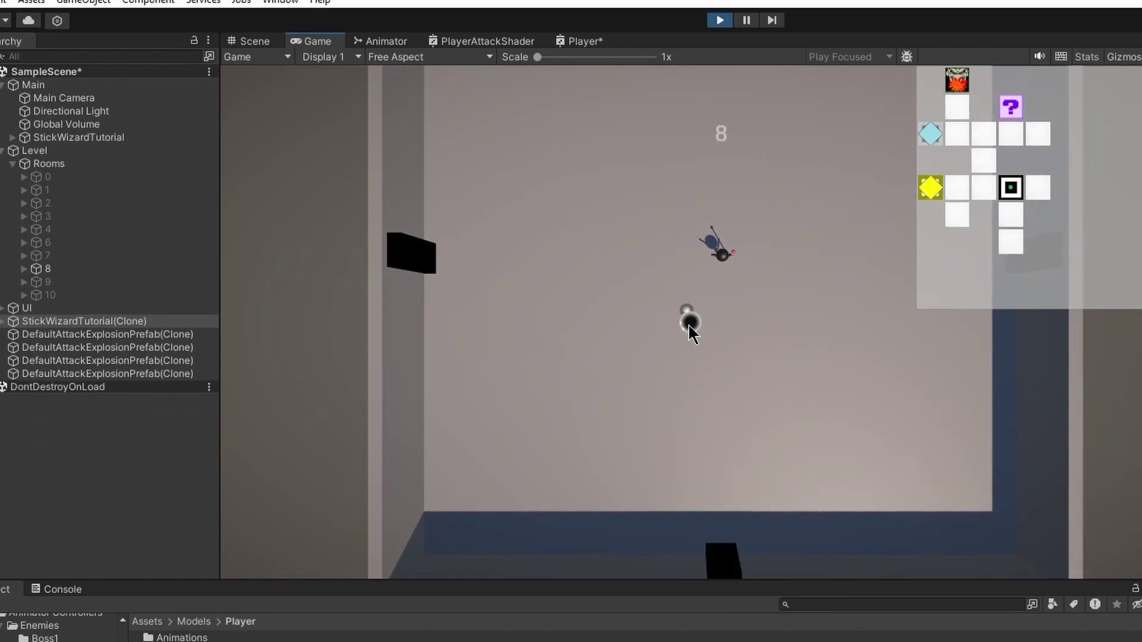
key(s)
key(d)
click(761, 318)
click(812, 331)
click(841, 351)
key(a)
key(w)
click(819, 344)
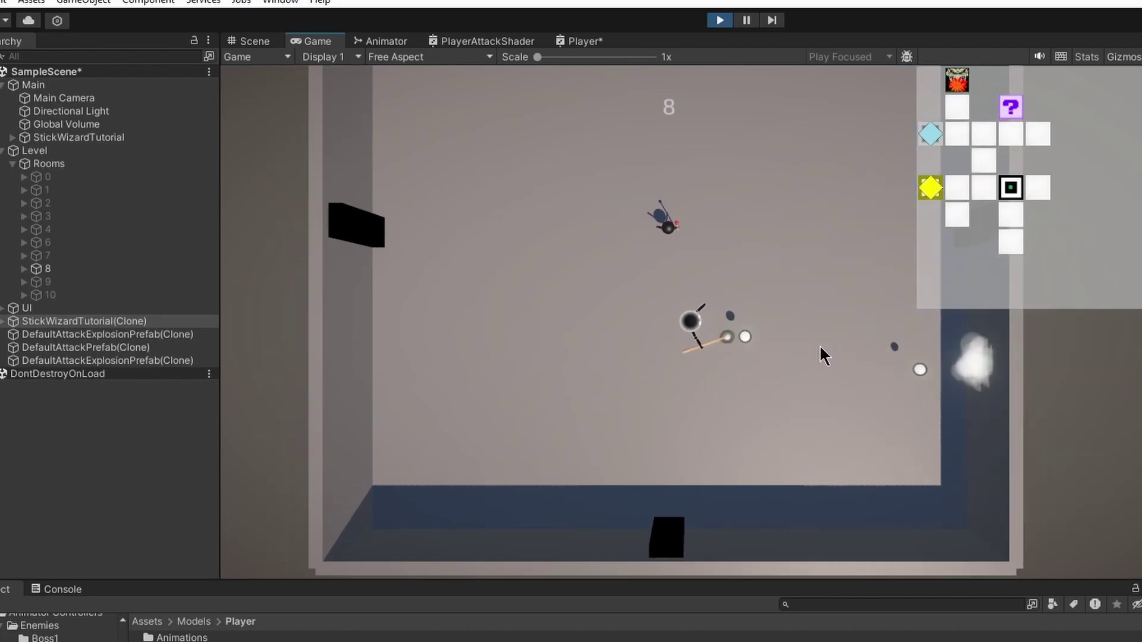
key(d)
click(773, 337)
key(d)
click(757, 359)
click(762, 360)
click(767, 368)
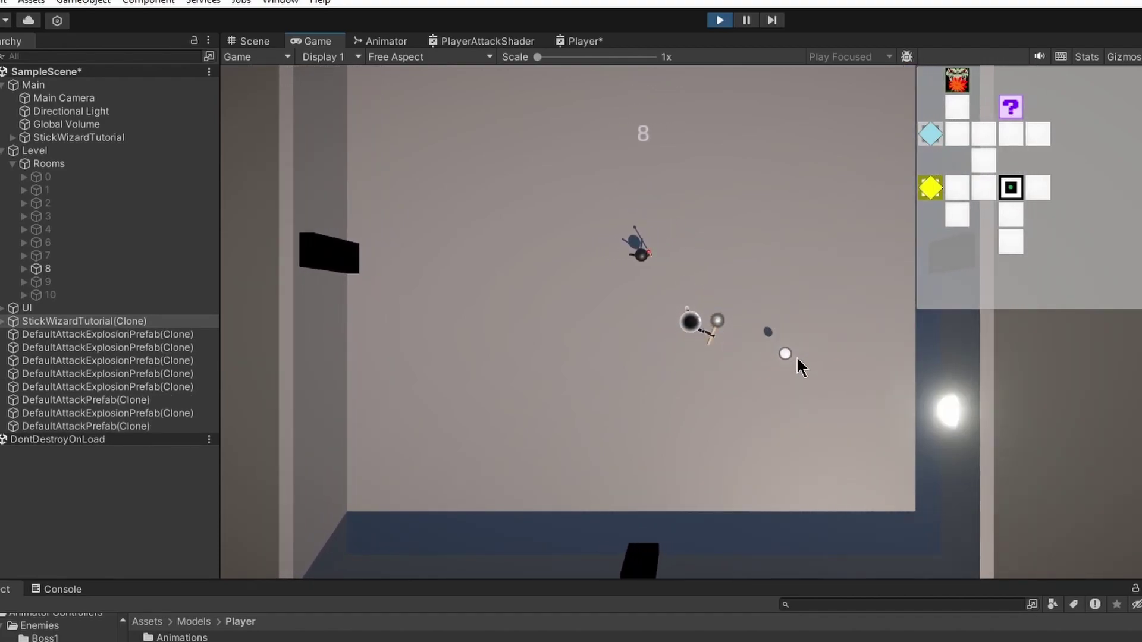
click(783, 354)
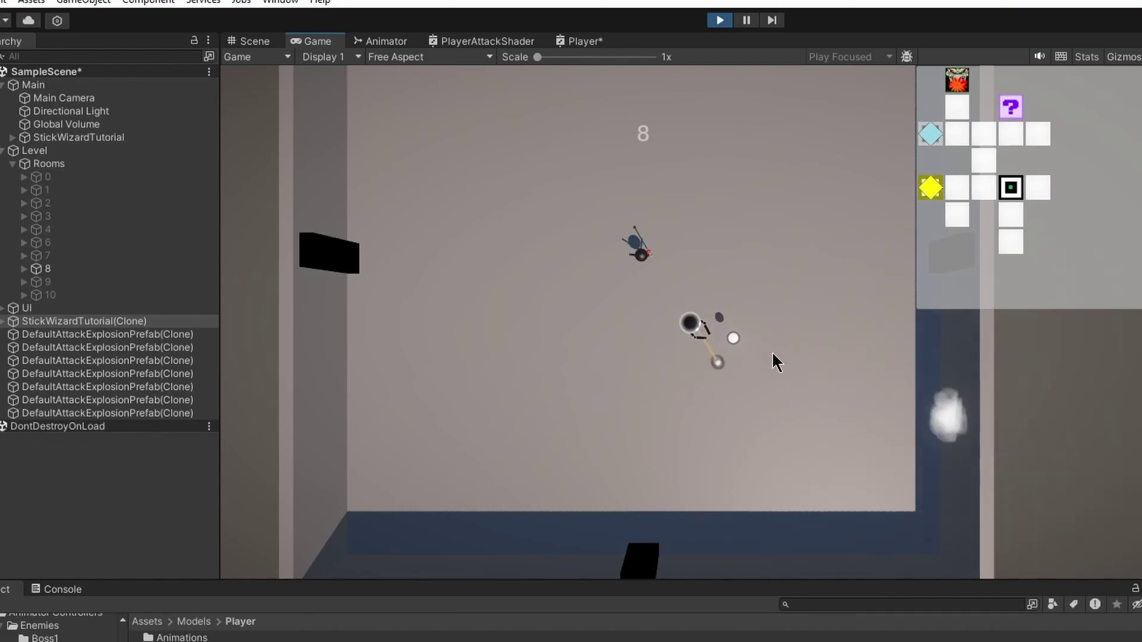
click(777, 349)
click(761, 326)
click(712, 296)
click(712, 296)
click(712, 296)
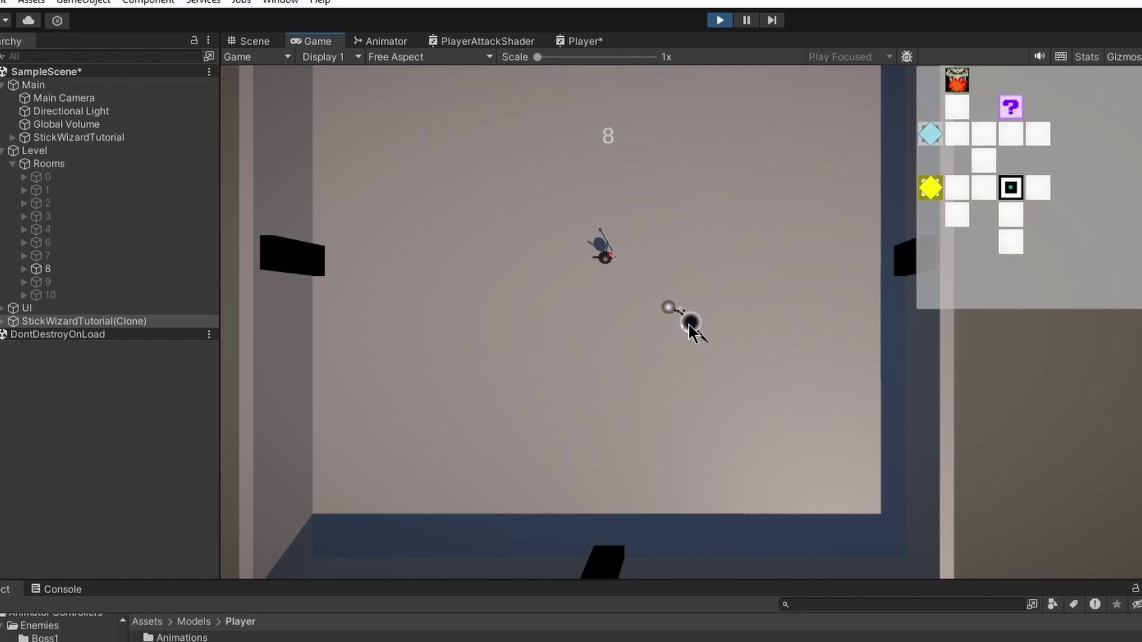
key(w)
click(705, 302)
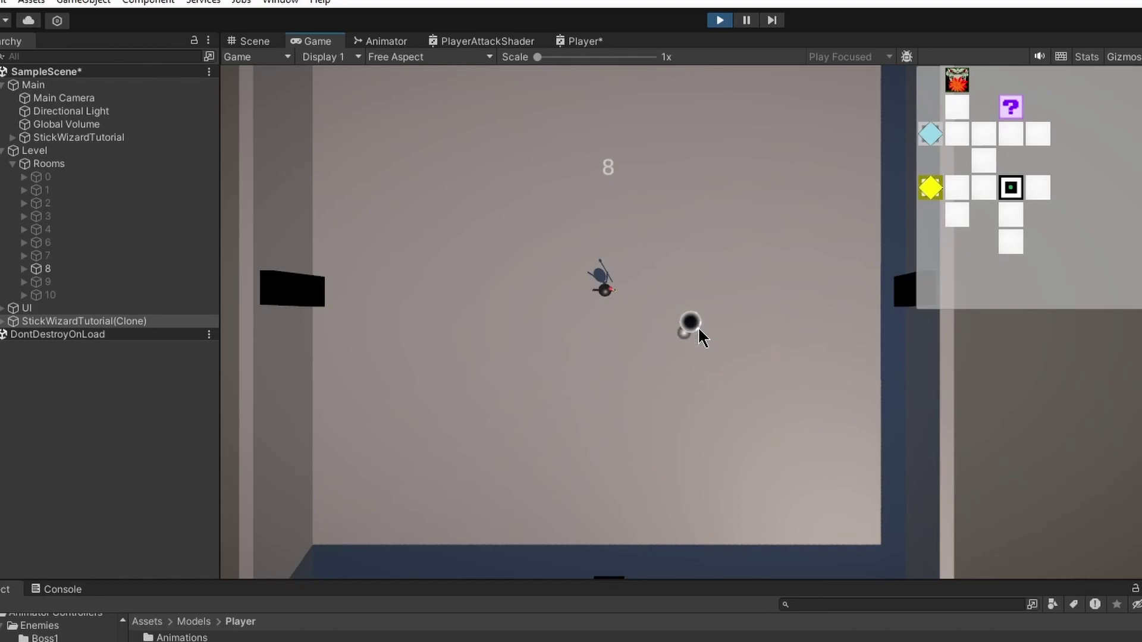
click(735, 316)
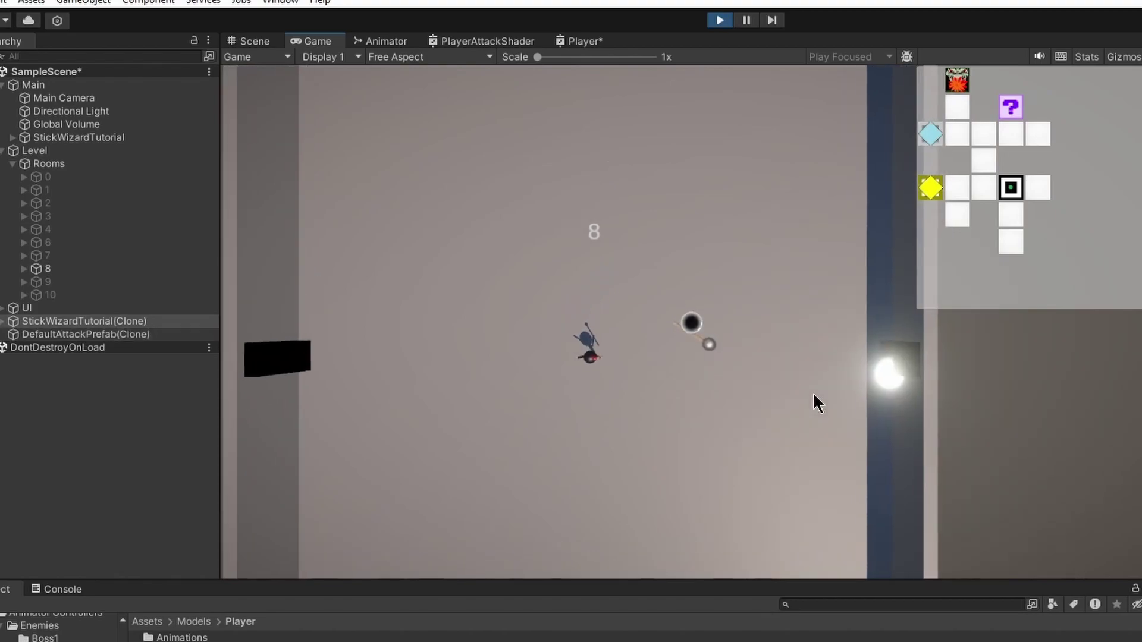
click(830, 396)
click(825, 277)
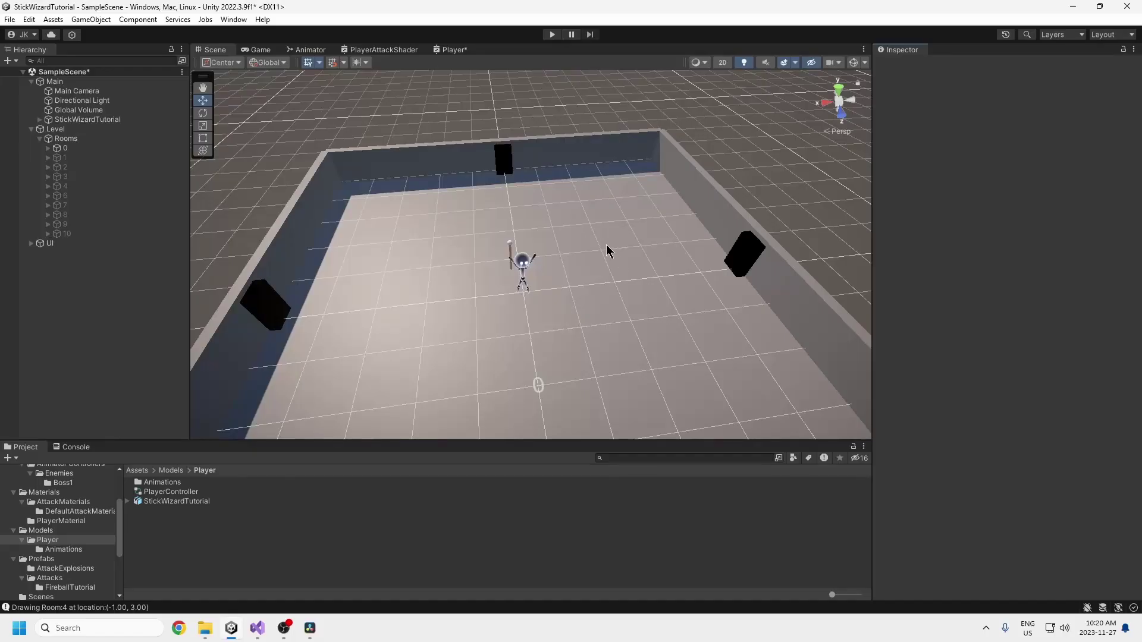
Add the StickWizardTutorial model from the Player models folder to the root of SampleScene
middle_drag(566, 237, 544, 263)
alt+drag(527, 223, 505, 292)
middle_drag(544, 313, 585, 244)
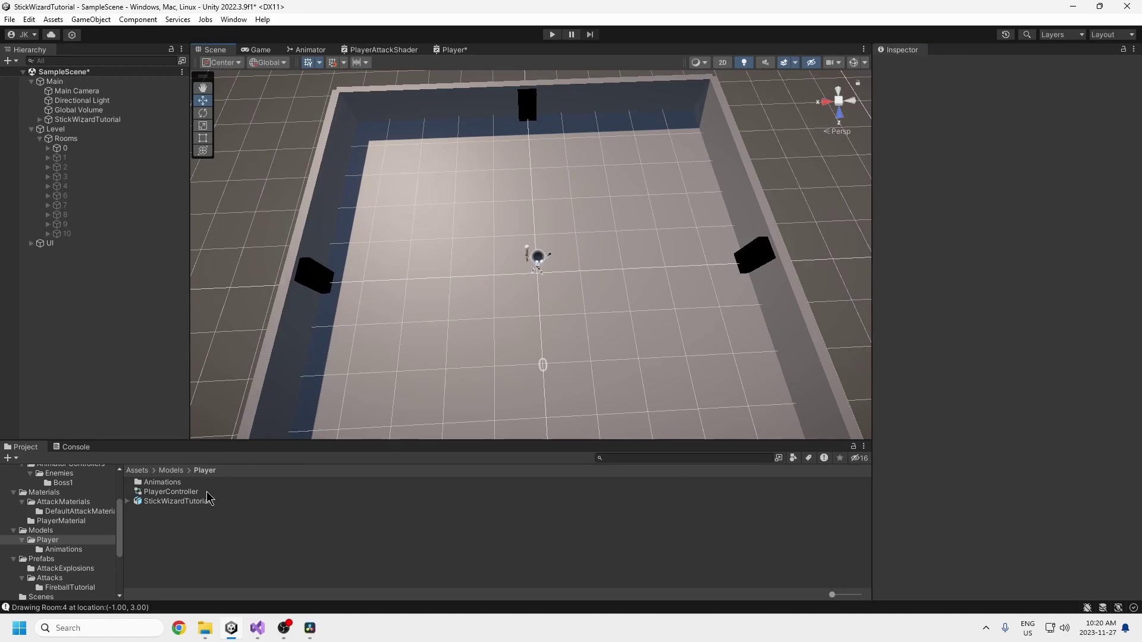
drag(208, 499, 75, 311)
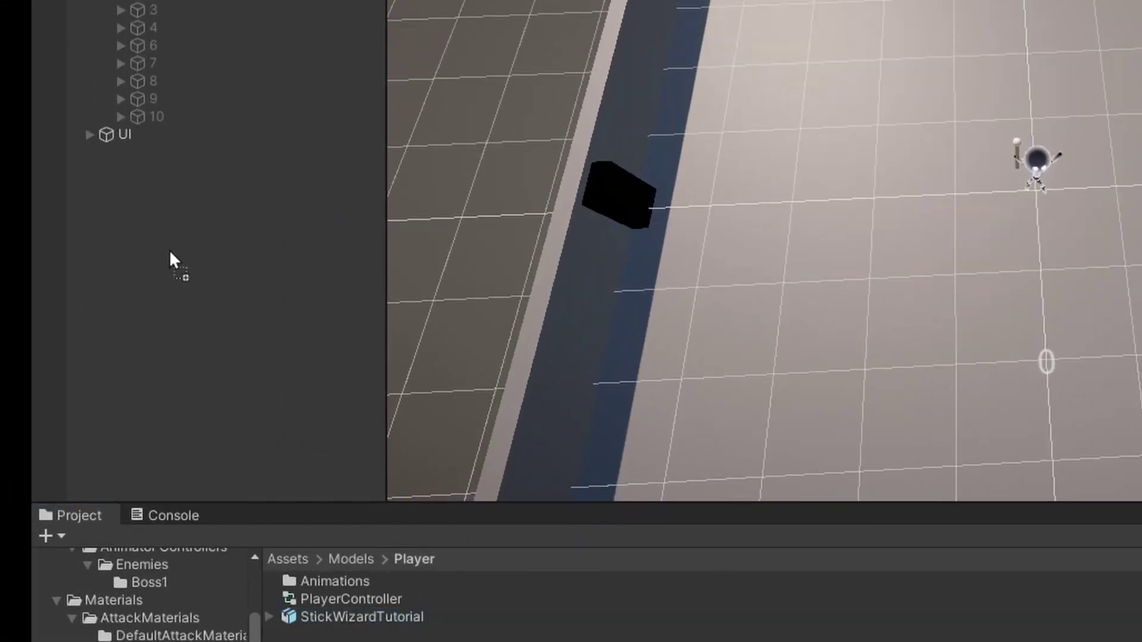
drag(173, 261, 178, 263)
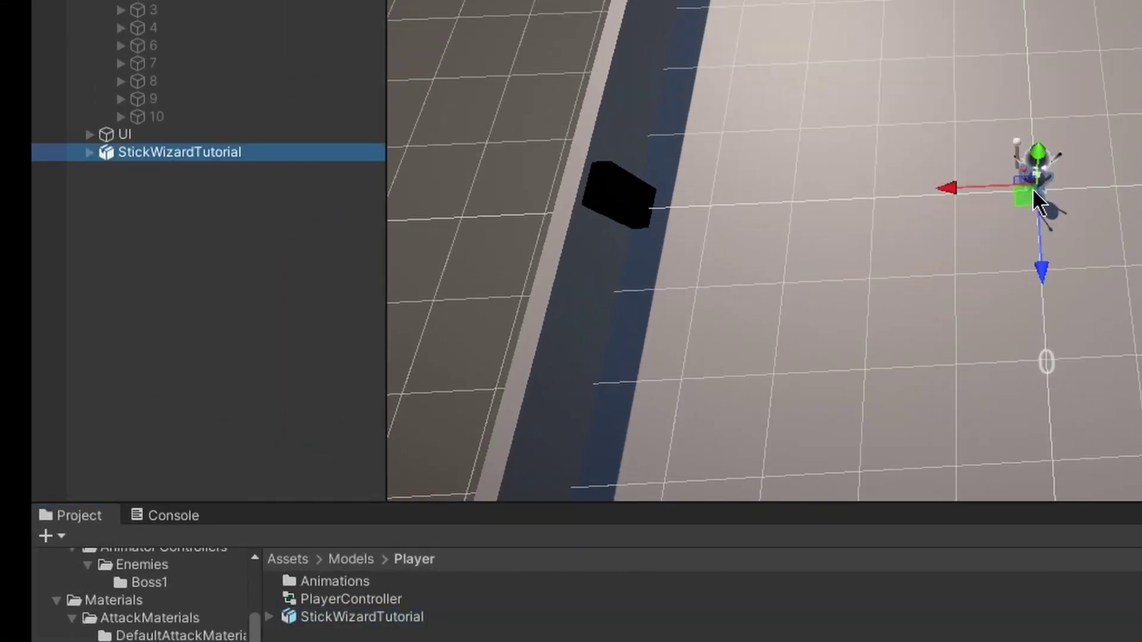
Move the new StickWizardTutorial beside the existing player and raise its feet to the floor, at about X 14.5, Y 2.83, Z -0.2
drag(1027, 194, 909, 209)
alt+drag(520, 326, 536, 165)
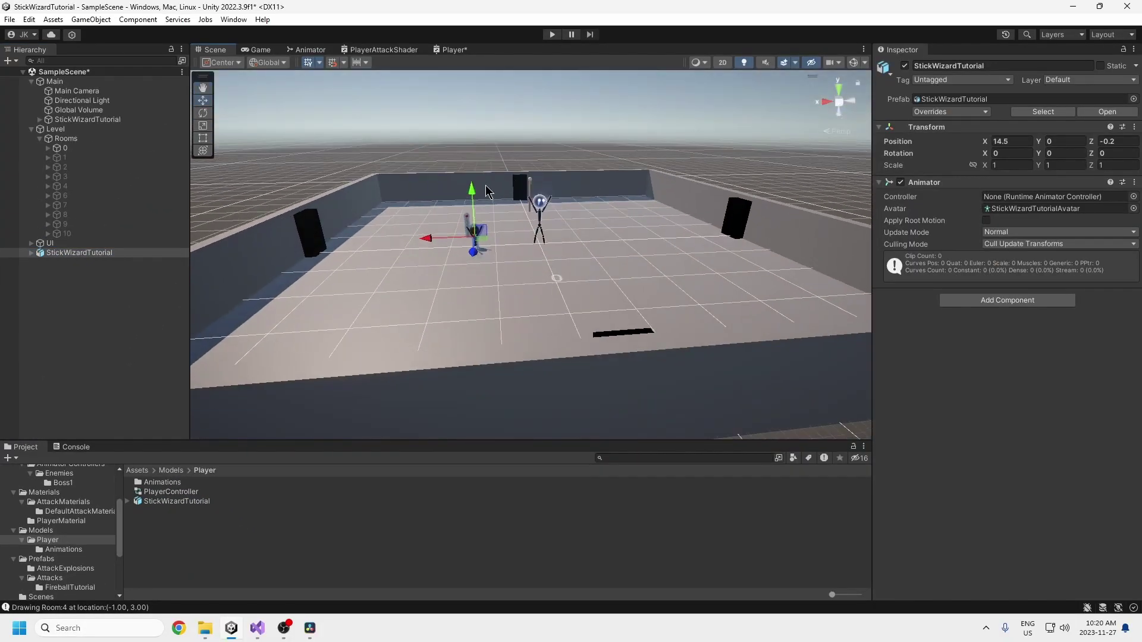
scroll(471, 257, up, 3)
scroll(471, 261, up, 10)
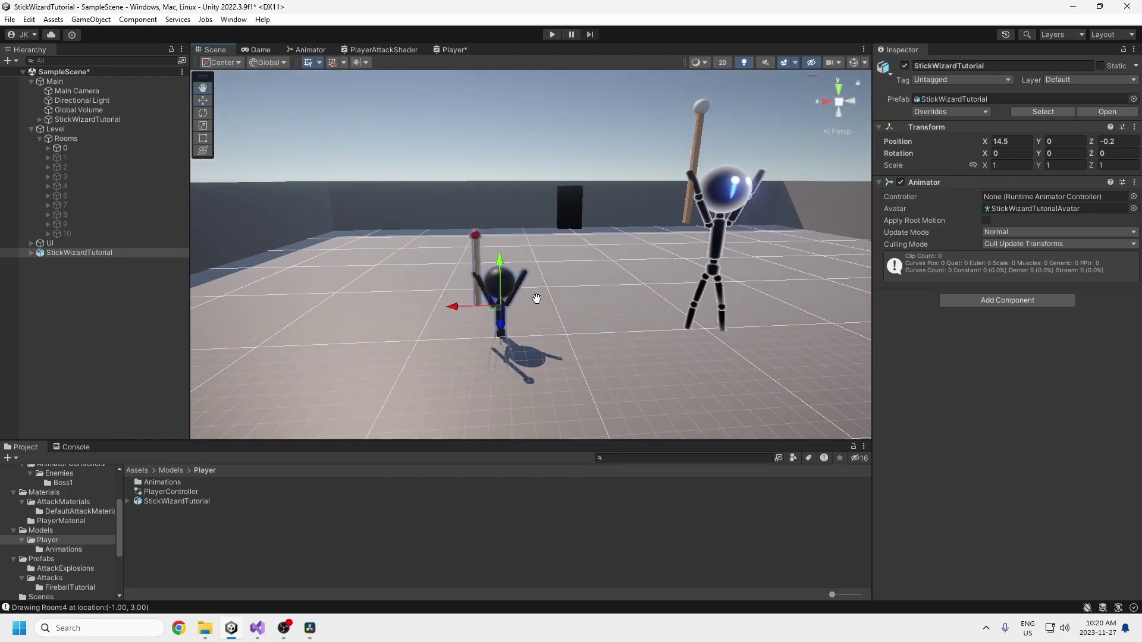
middle_drag(537, 298, 522, 283)
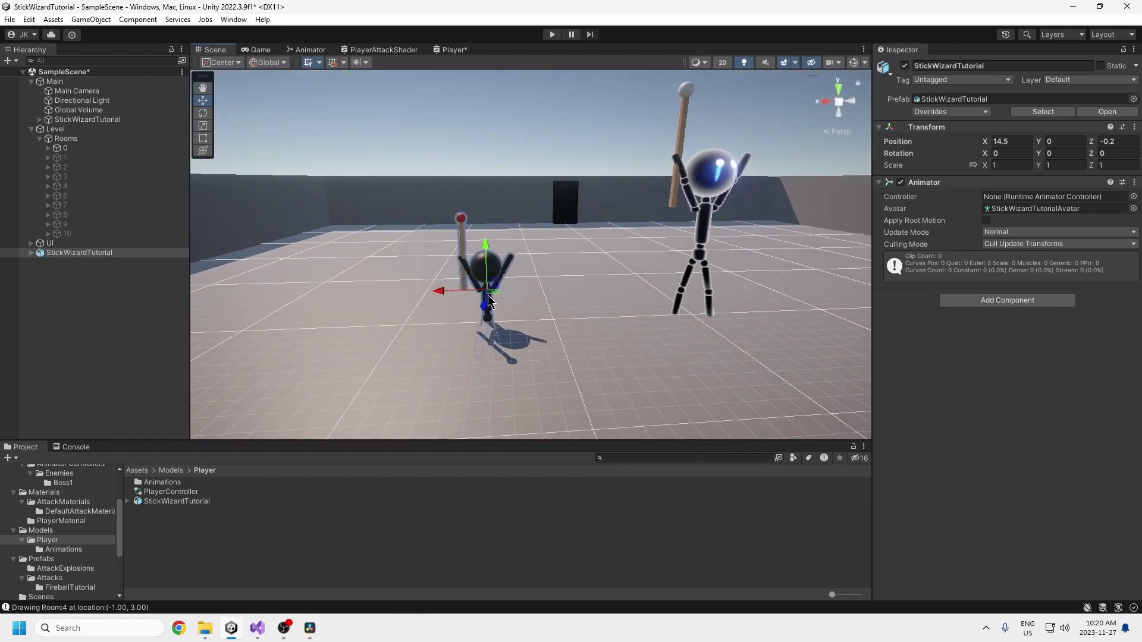
drag(486, 262, 488, 204)
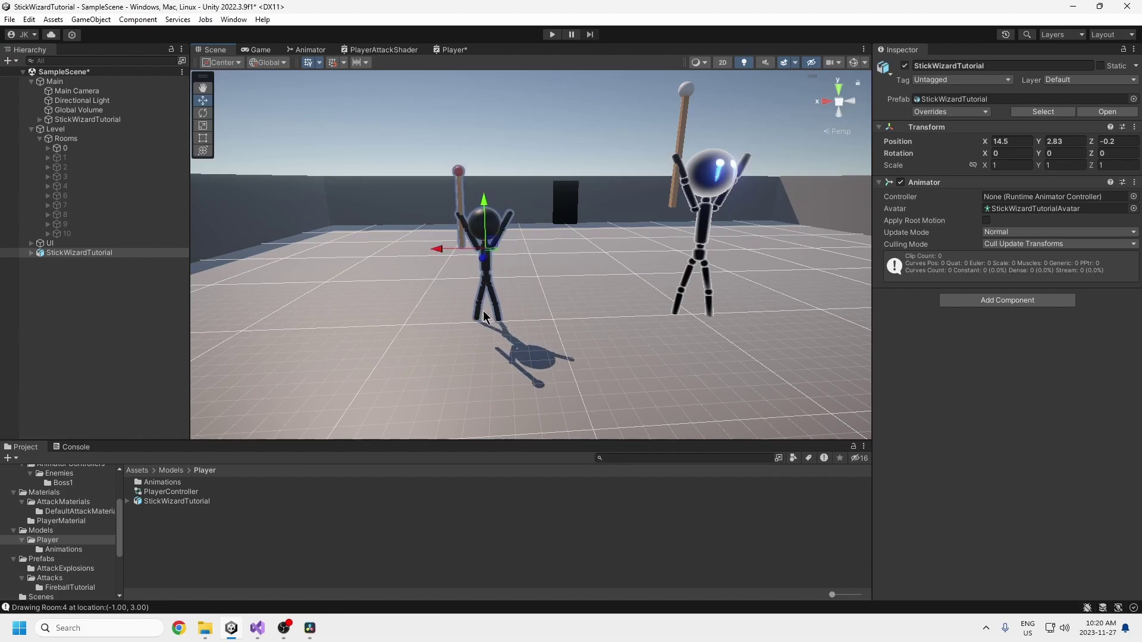
alt+drag(616, 324, 591, 311)
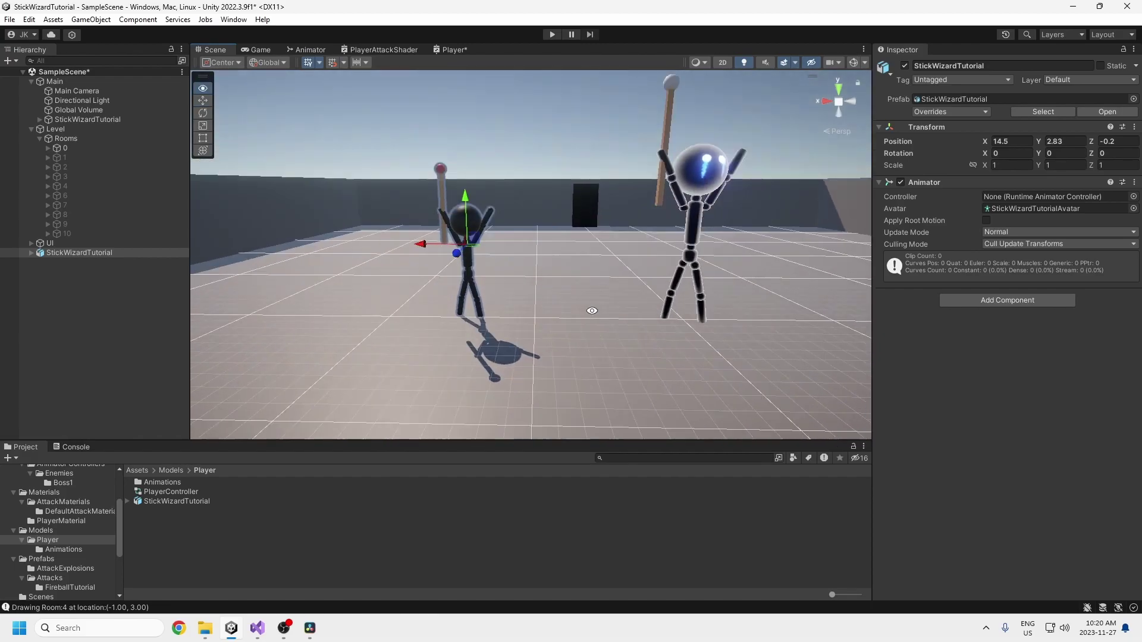
Export the PlayerMaterial folder with its dependencies as a Unity package named Player in the Downloads folder
alt+drag(483, 323, 525, 332)
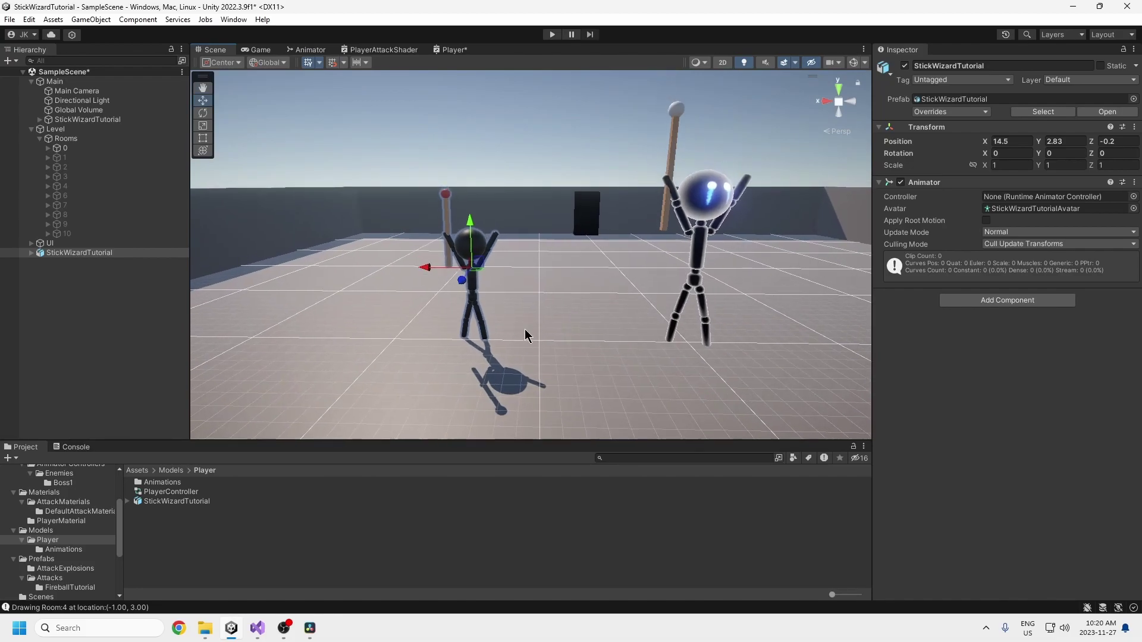
scroll(66, 535, up, 2)
click(65, 557)
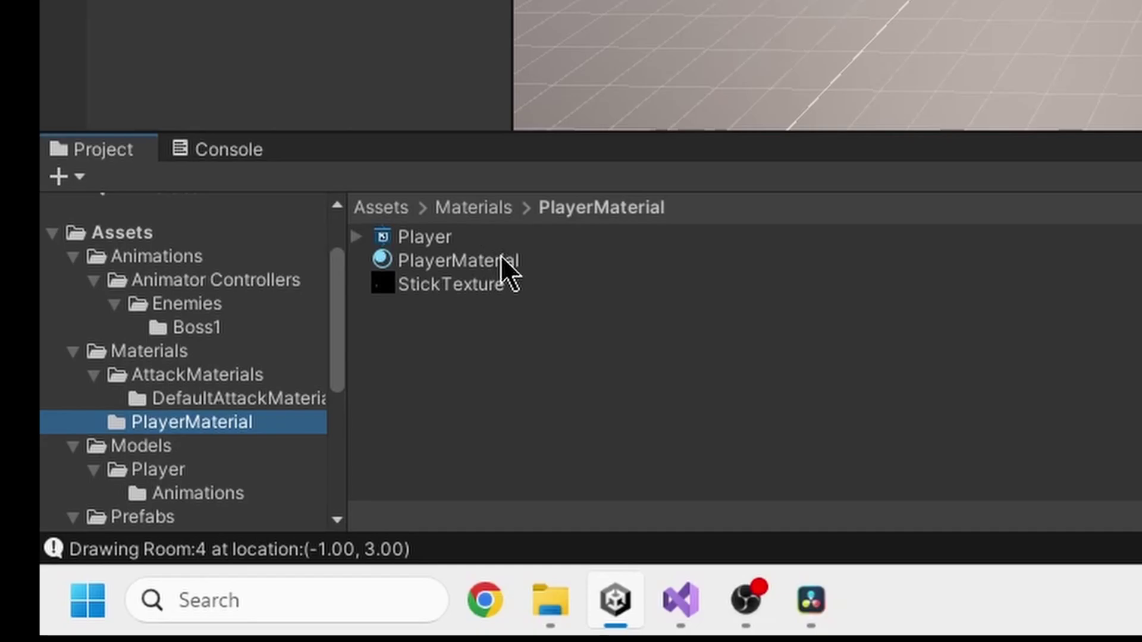
right_click(173, 423)
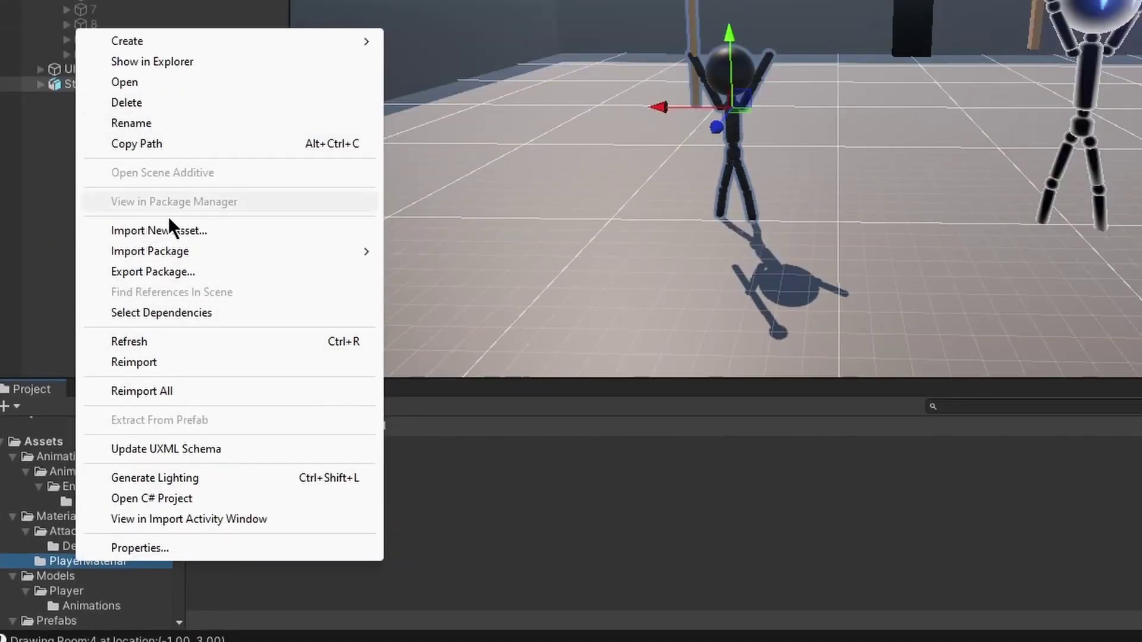
click(152, 271)
click(445, 283)
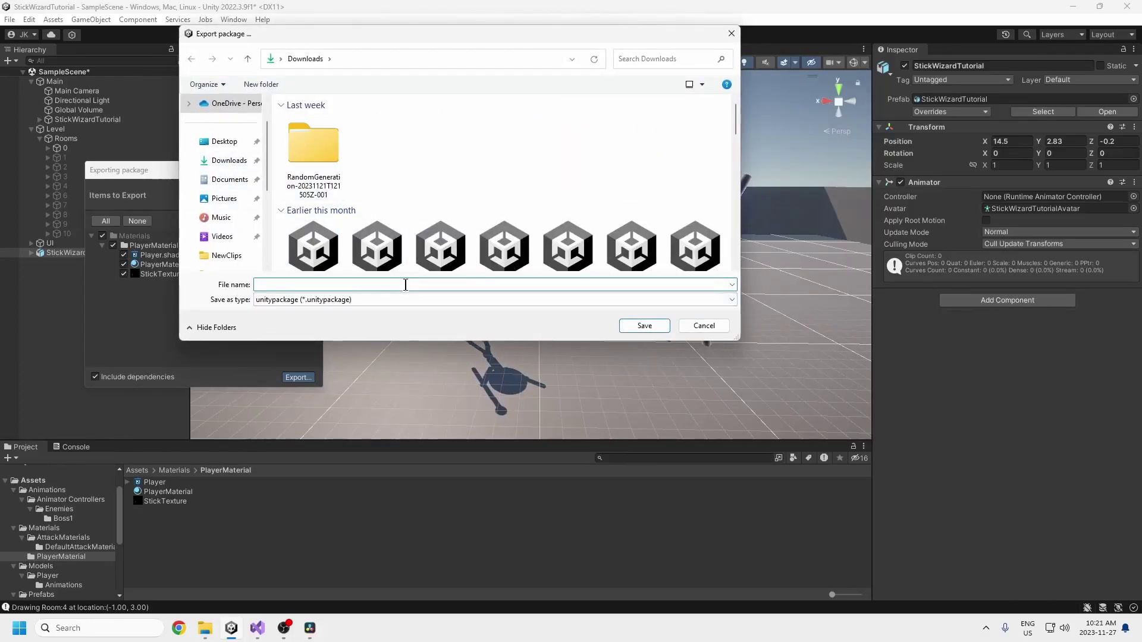
text(Player)
key(Return)
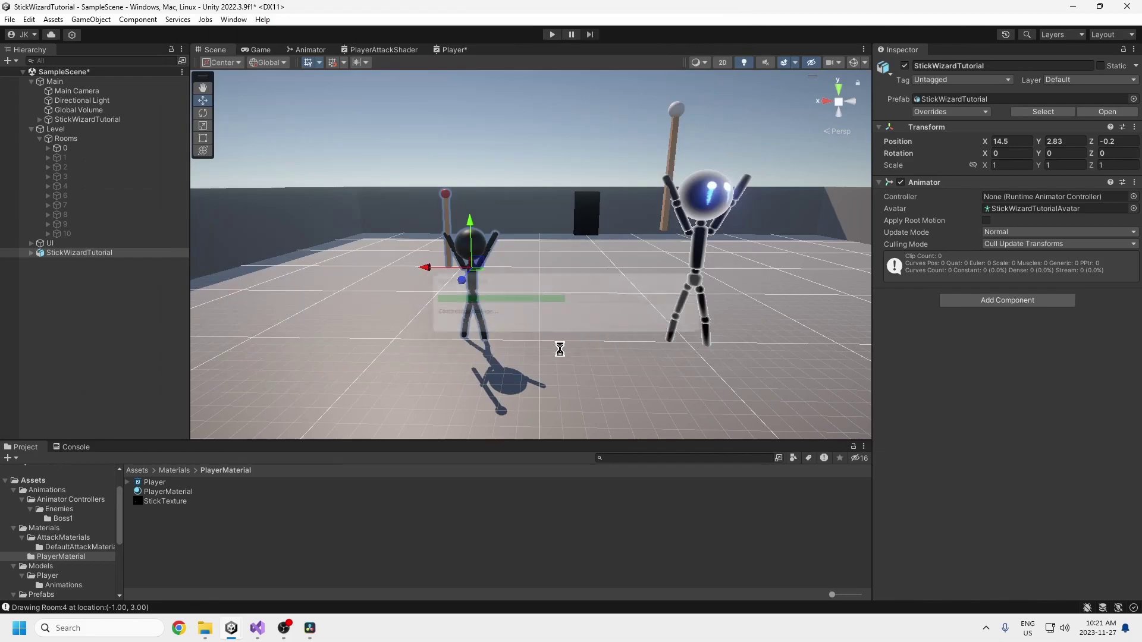
Try to import Player.unitypackage from the Downloads folder into the project and dismiss the import dialog
drag(450, 123, 860, 123)
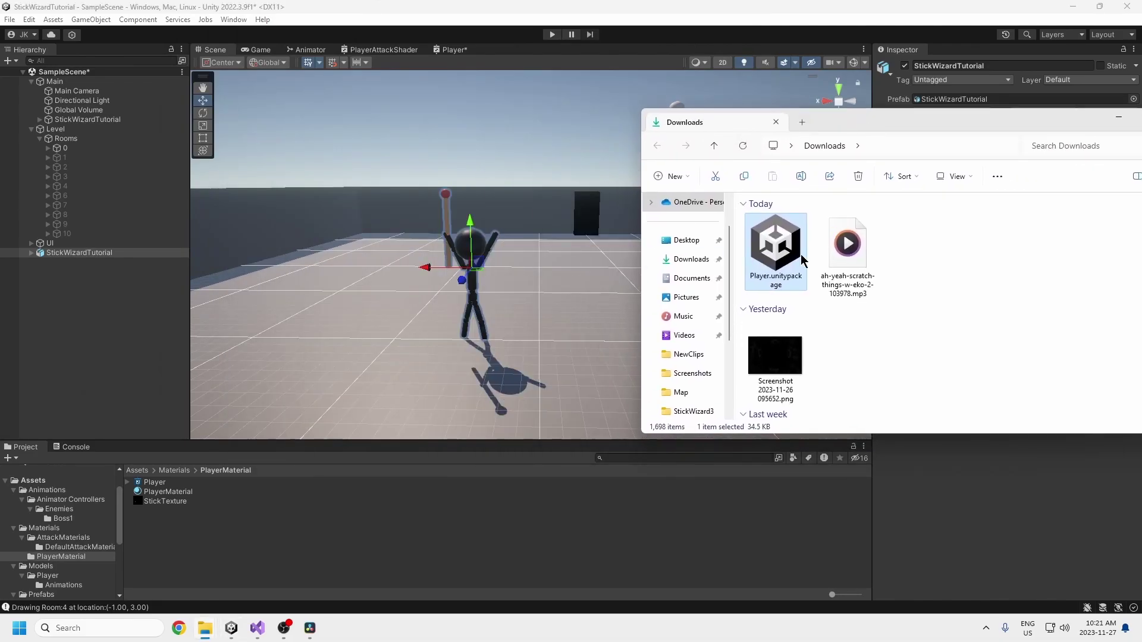
double_click(776, 244)
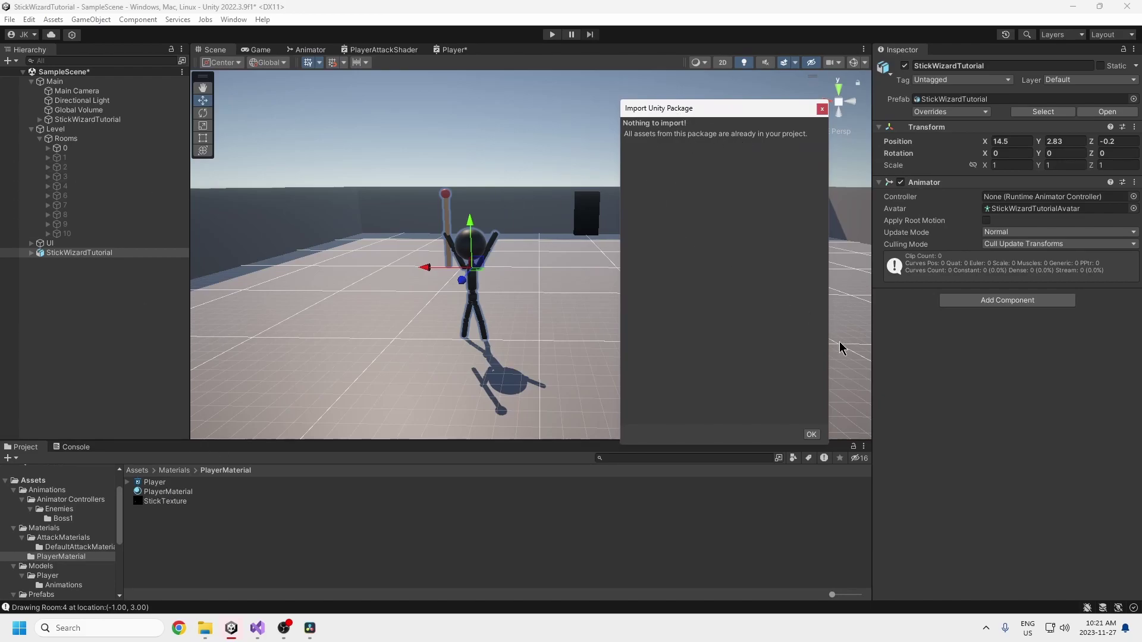
click(822, 108)
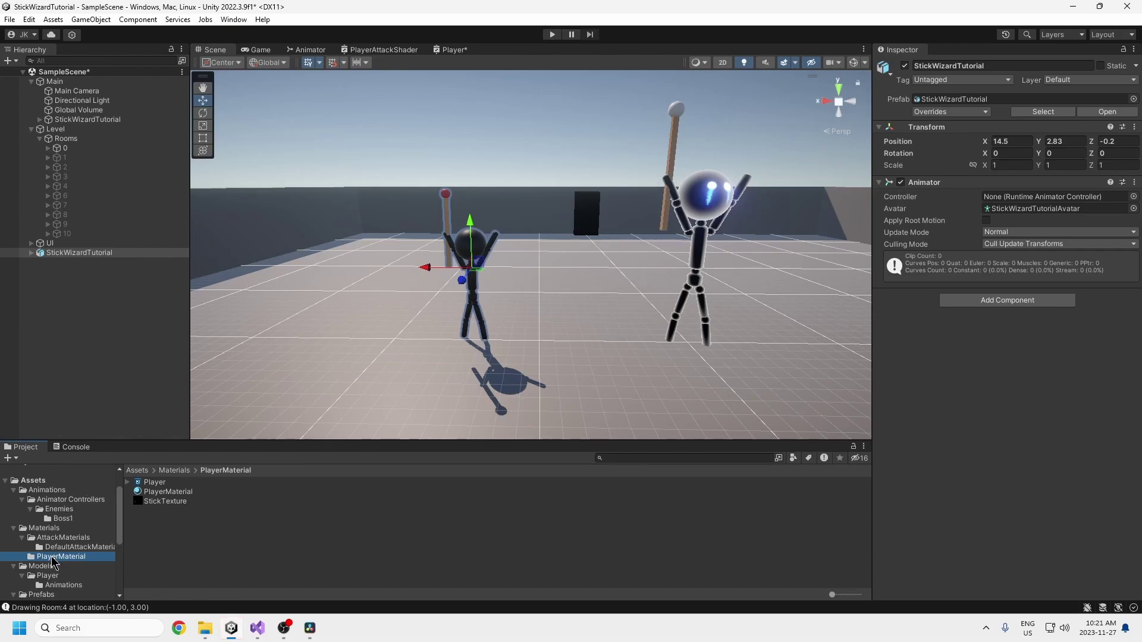
Open the StickTexture image from the PlayerMaterial folder to examine the painted eyes, and close the viewer
click(169, 502)
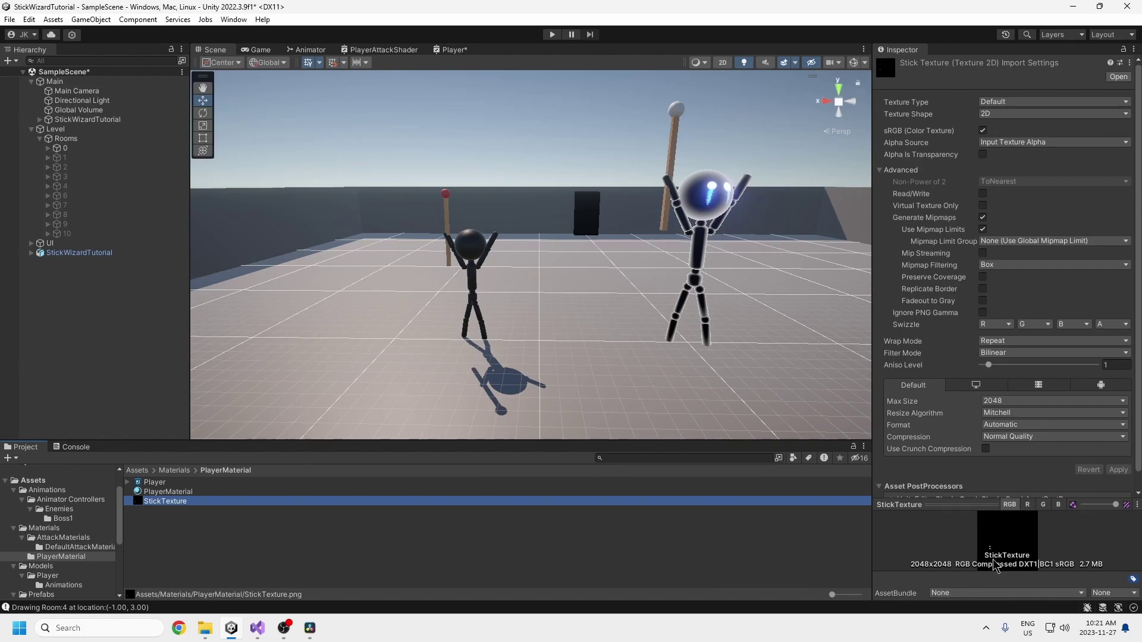
right_click(171, 505)
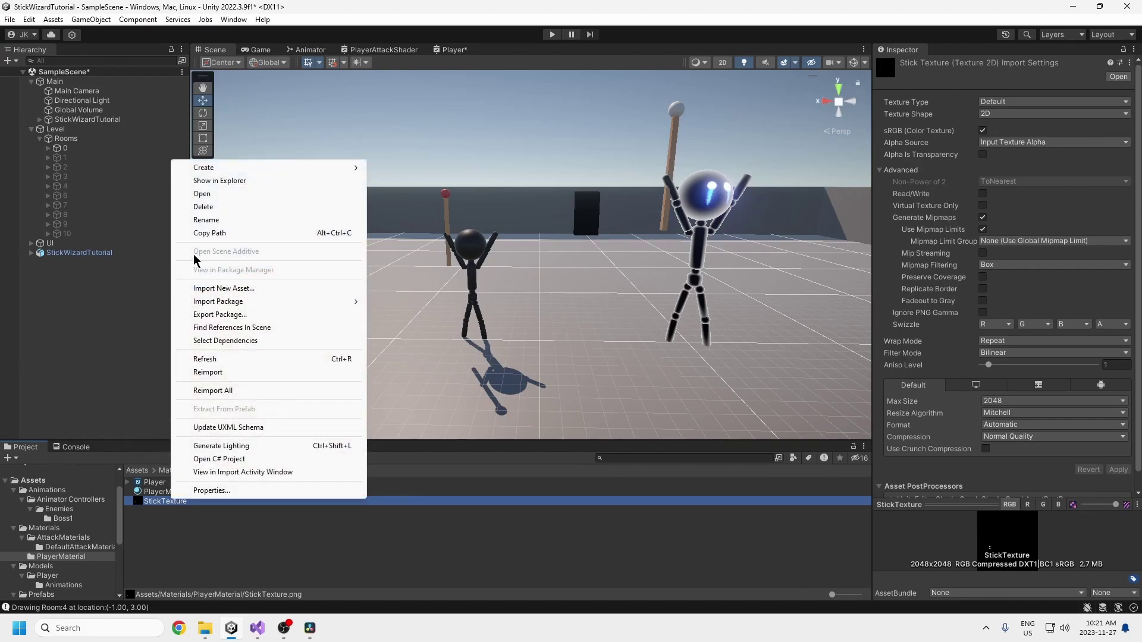
click(202, 194)
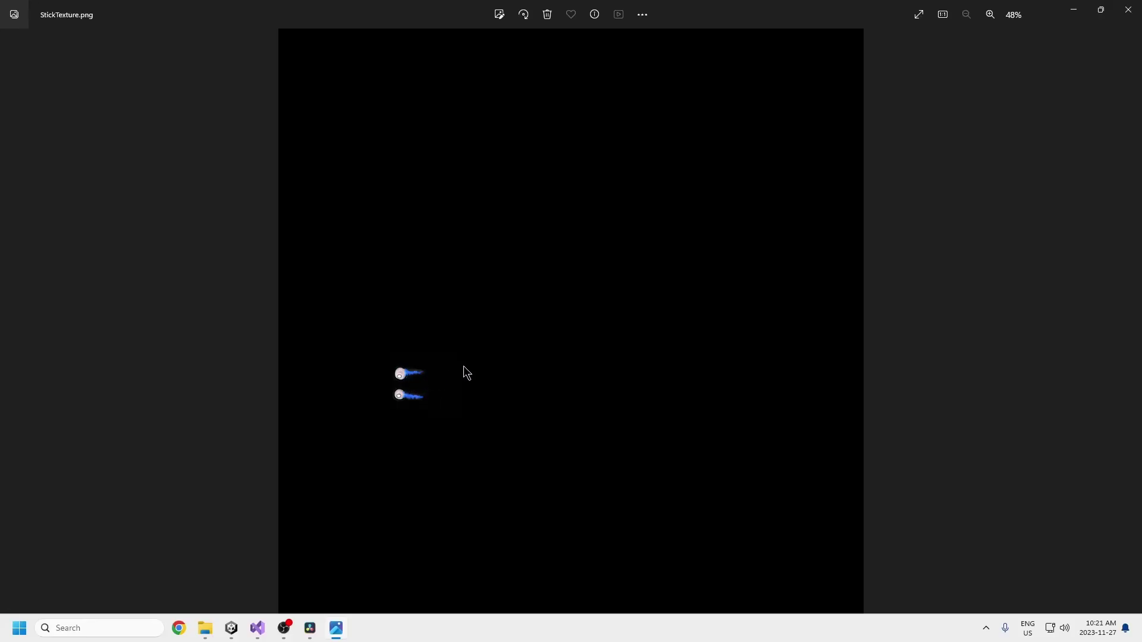
click(1128, 10)
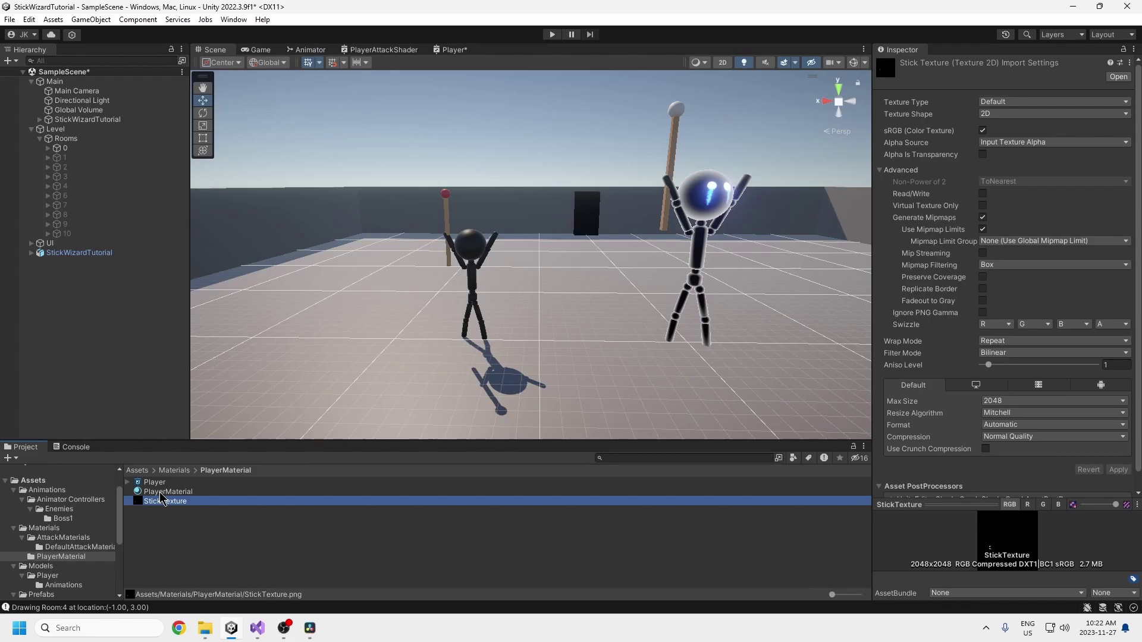
Apply PlayerMaterial to the newly added StickWizardTutorial model in the scene
click(182, 492)
drag(182, 492, 474, 247)
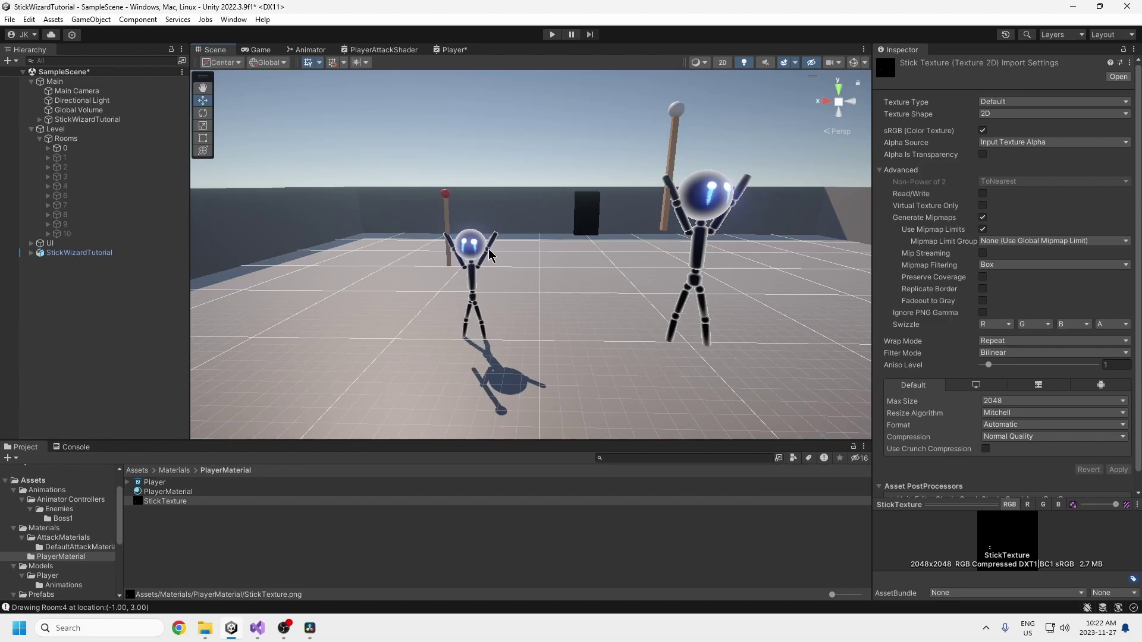
alt+drag(486, 247, 493, 387)
middle_drag(494, 387, 511, 226)
scroll(511, 226, up, 3)
right_drag(511, 226, 522, 266)
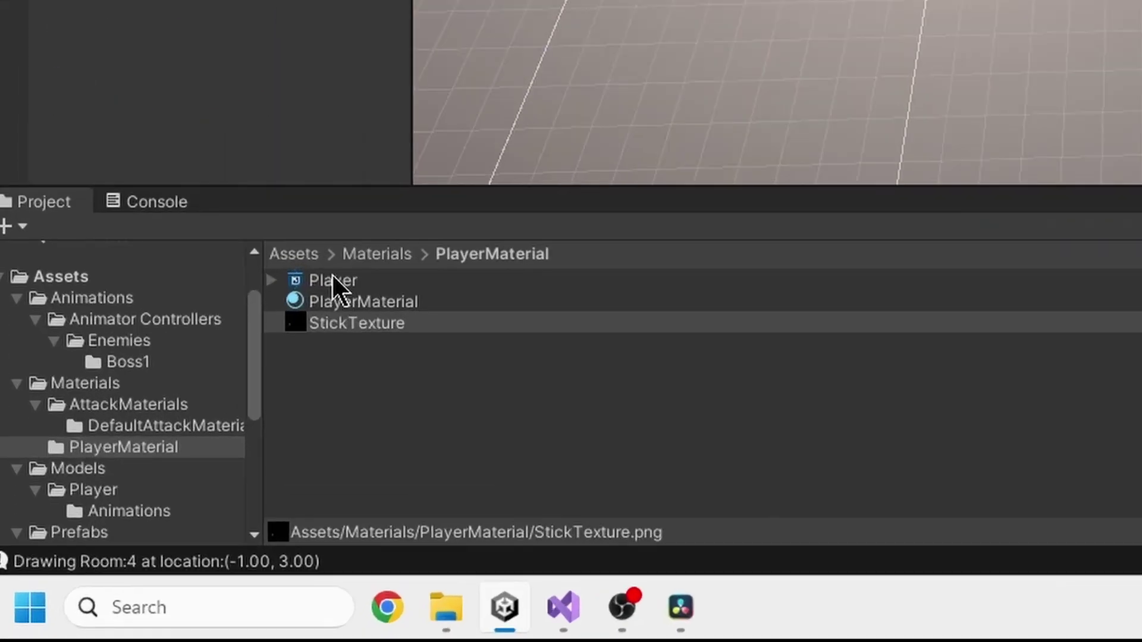
Open the Player shader graph from the PlayerMaterial folder and look over its whole node network
click(324, 281)
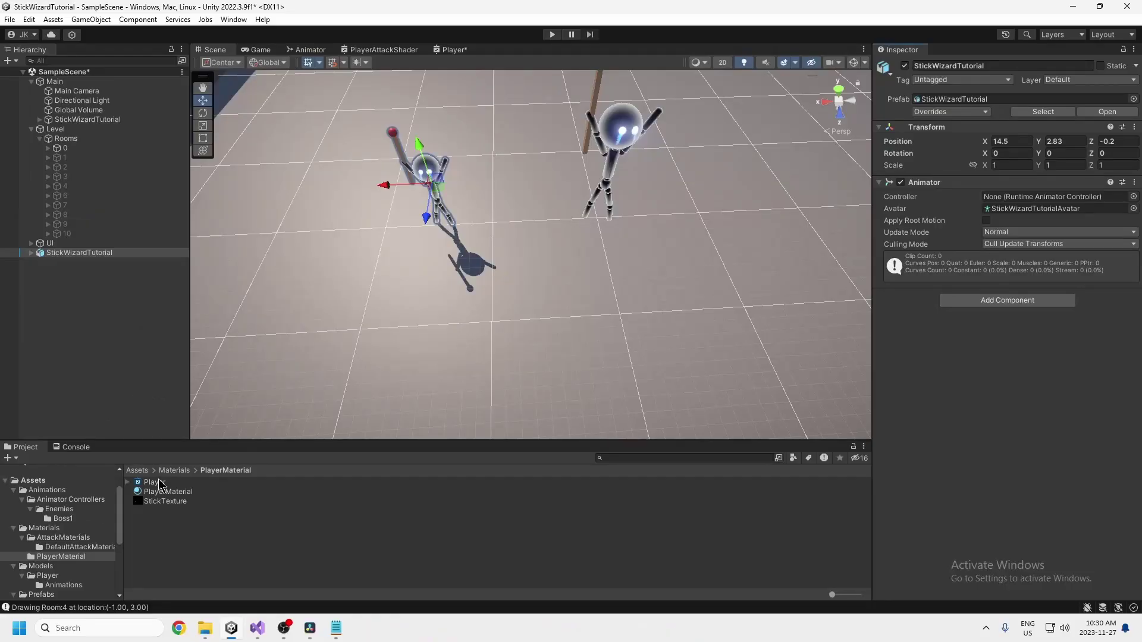
double_click(336, 282)
middle_drag(578, 387, 677, 321)
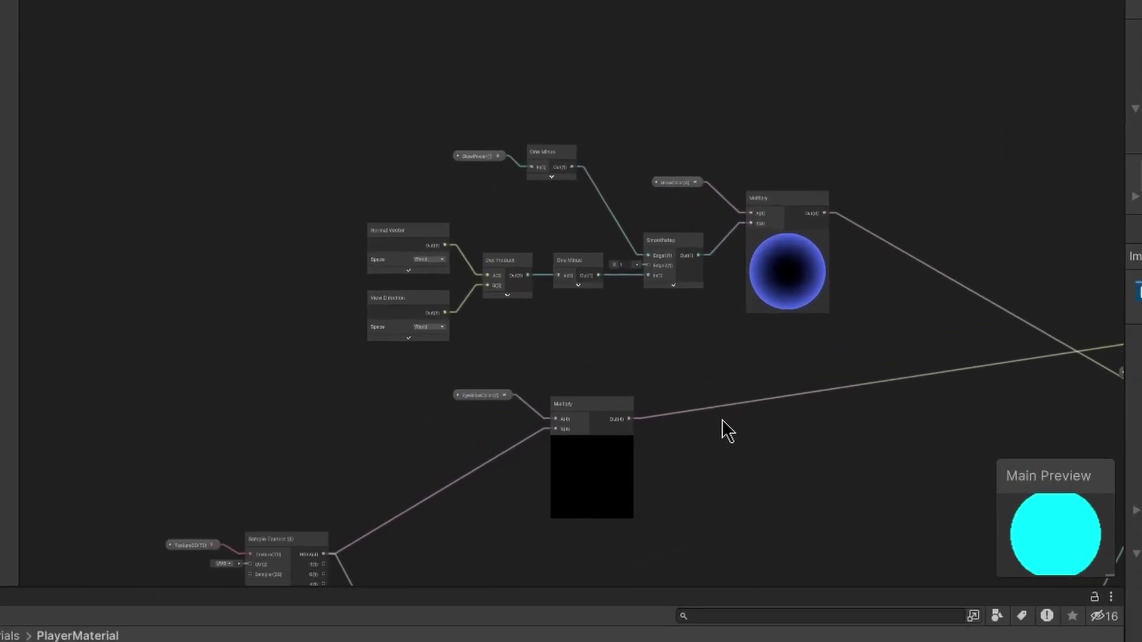
scroll(726, 517, down, 3)
scroll(654, 441, up, 3)
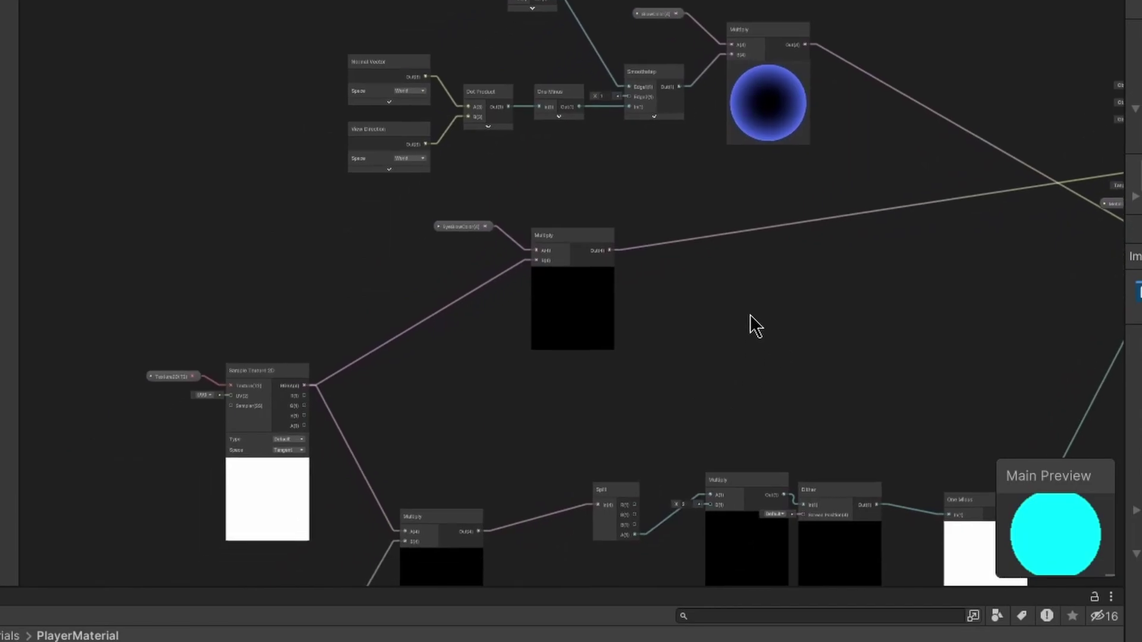
scroll(712, 465, up, 2)
middle_drag(550, 311, 673, 455)
scroll(627, 420, up, 2)
drag(1002, 62, 157, 426)
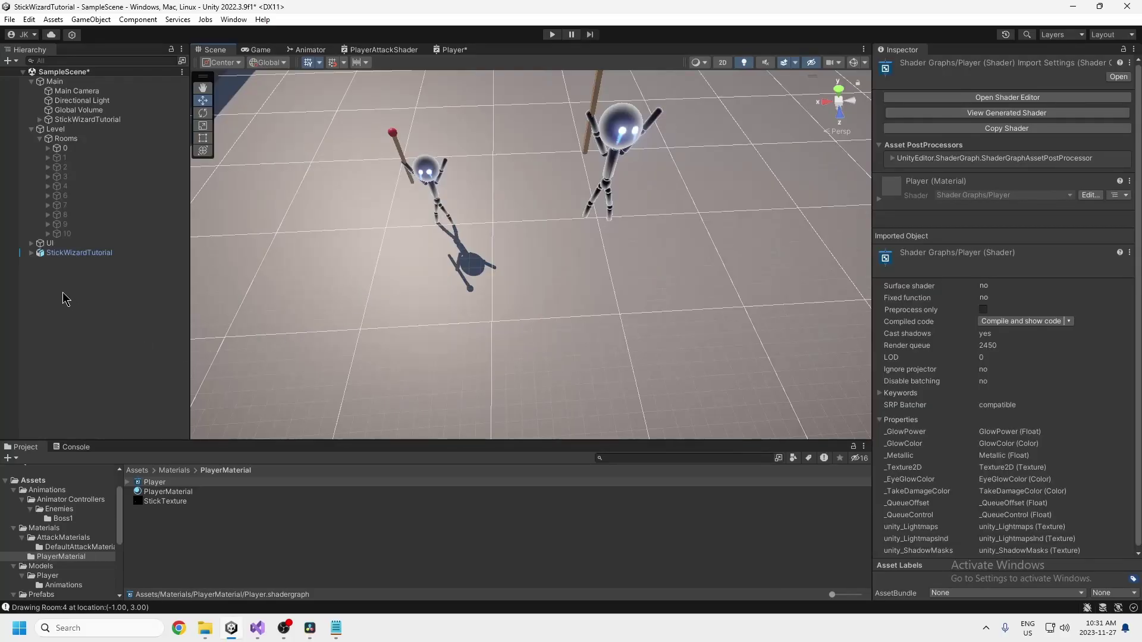
Add a sphere between the two wizards at the scene root and scale it to 3 on X, Y and Z
right_click(63, 291)
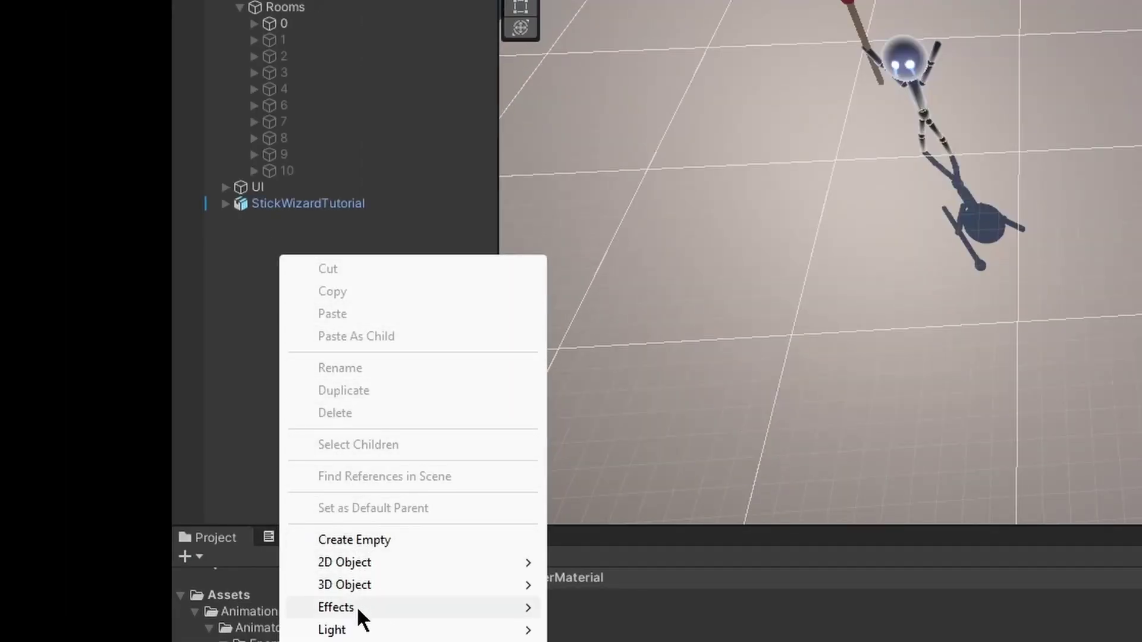
mouse_move(358, 583)
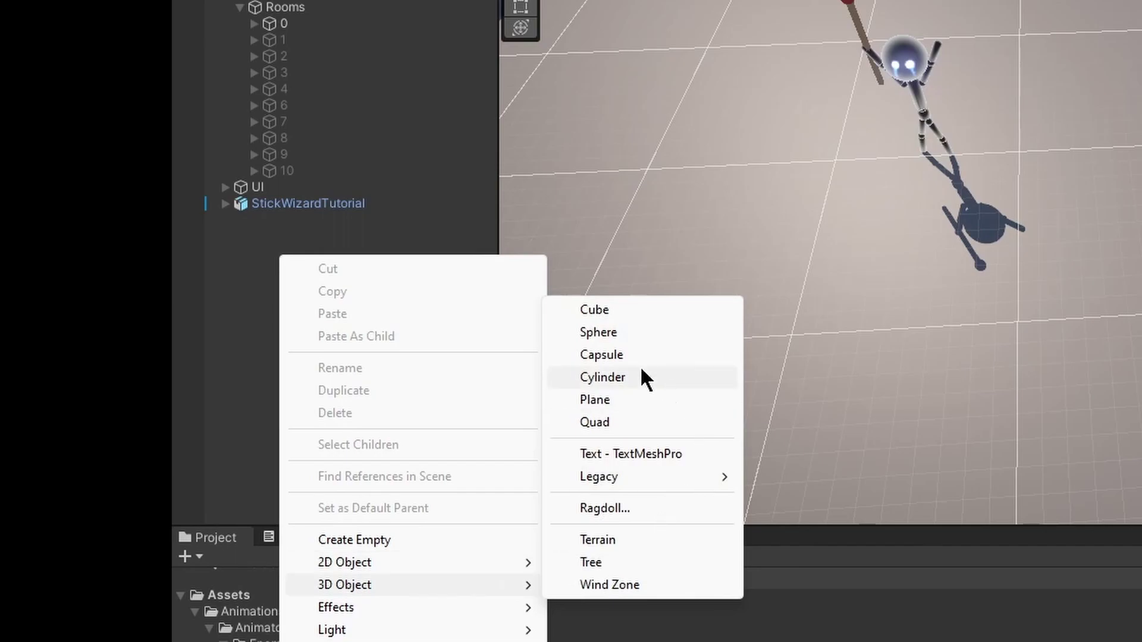
click(605, 330)
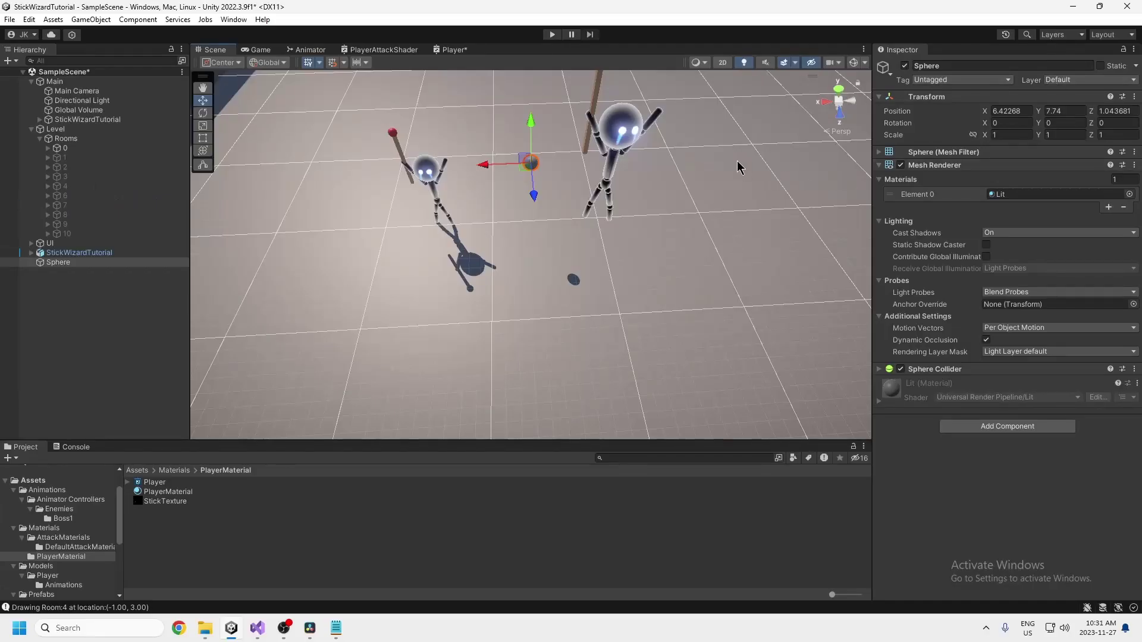
middle_drag(737, 168, 748, 276)
click(999, 134)
text(3)
click(1048, 135)
text(3)
click(1118, 135)
text(3)
Preview PlayerMaterial on the sphere from a closer, lower angle and delete the sphere
drag(168, 497, 1005, 198)
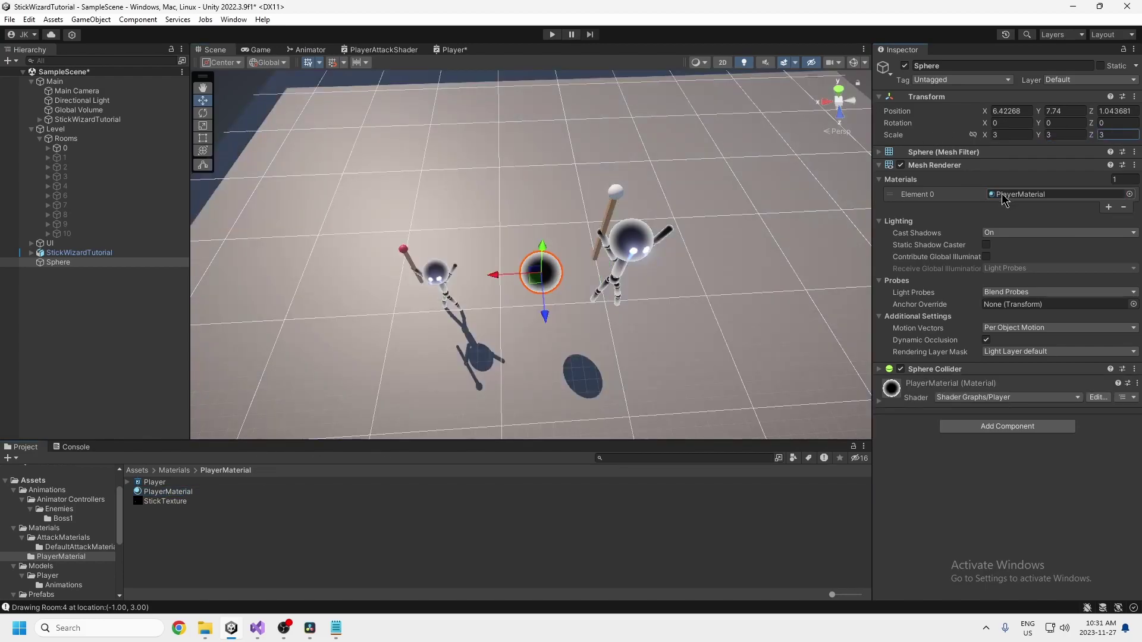
alt+drag(560, 296, 548, 191)
scroll(561, 208, up, 4)
right_drag(549, 191, 533, 209)
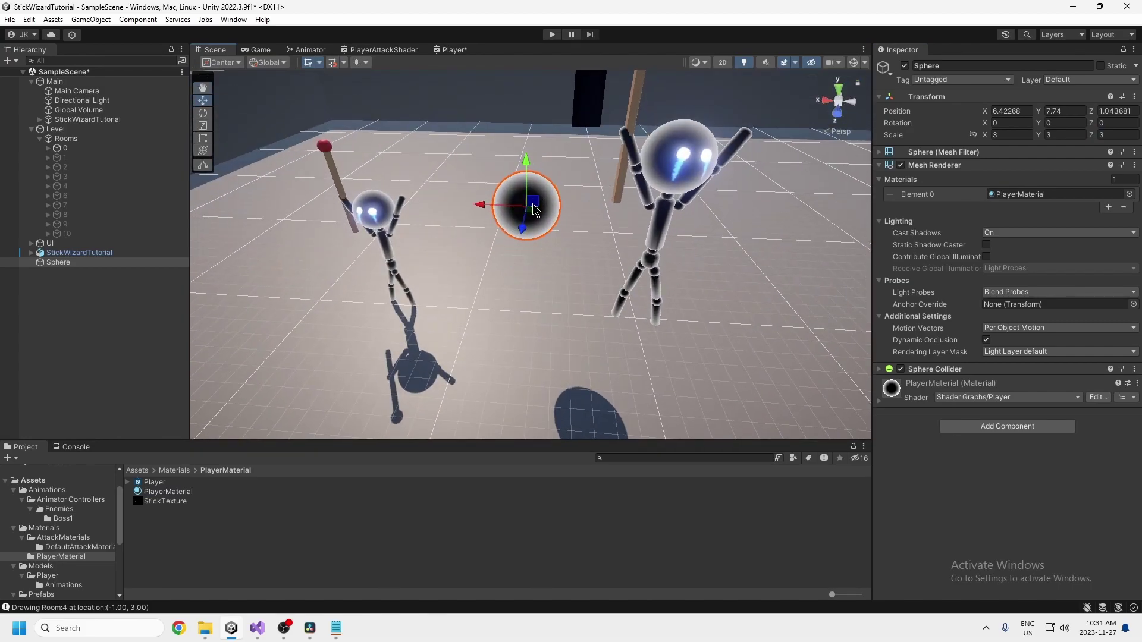
click(58, 263)
key(Delete)
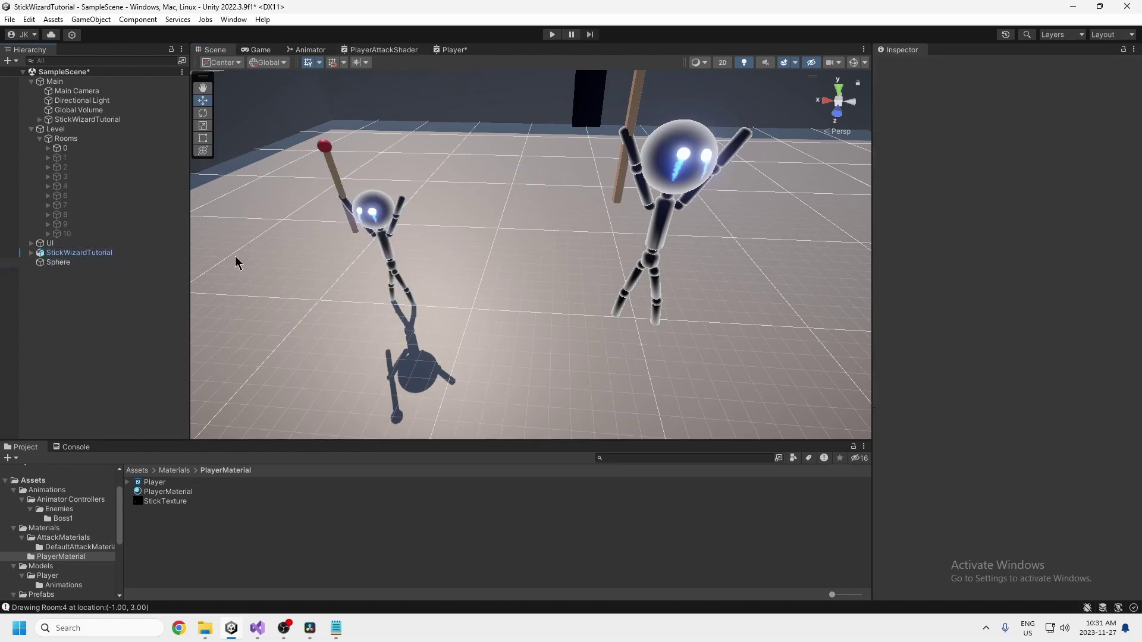
Return to the Player shader graph and examine the group of nodes that produces the blue rim glow
click(450, 49)
drag(733, 122, 263, 347)
click(573, 340)
middle_drag(574, 334, 477, 253)
scroll(533, 379, down, 3)
middle_drag(534, 378, 620, 273)
middle_drag(542, 324, 557, 207)
drag(672, 115, 624, 186)
click(662, 125)
key(ctrl+z)
middle_drag(606, 243, 564, 329)
scroll(574, 342, up, 4)
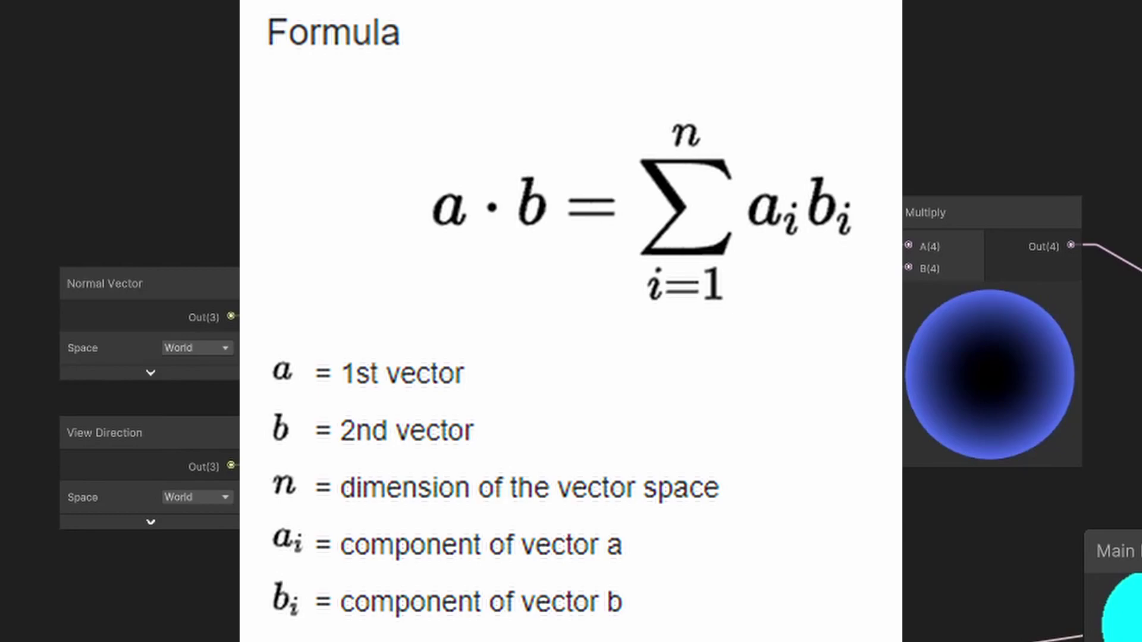
Trace the glow chain from Normal Vector and View Direction through Dot Product, One Minus and Smoothstep to Multiply
middle_drag(334, 304, 320, 348)
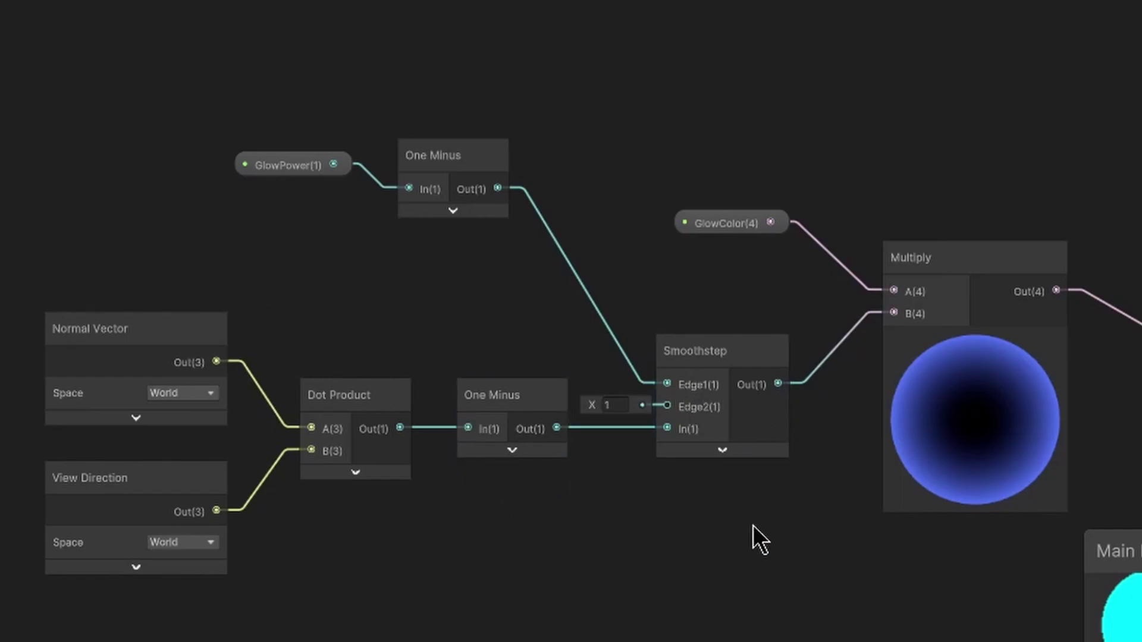
middle_drag(617, 517, 438, 509)
middle_drag(365, 525, 470, 512)
scroll(470, 501, down, 1)
middle_drag(629, 532, 158, 423)
middle_drag(306, 399, 432, 452)
middle_drag(347, 359, 490, 444)
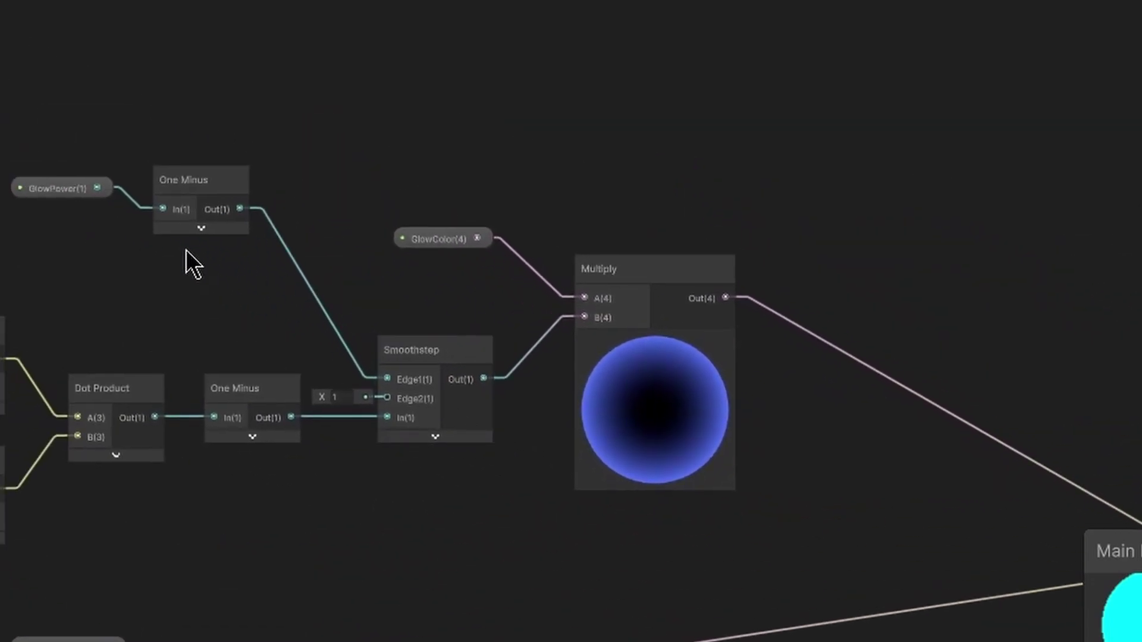
Examine how the GlowPower property feeds the Smoothstep node through its One Minus node
middle_drag(114, 282, 145, 307)
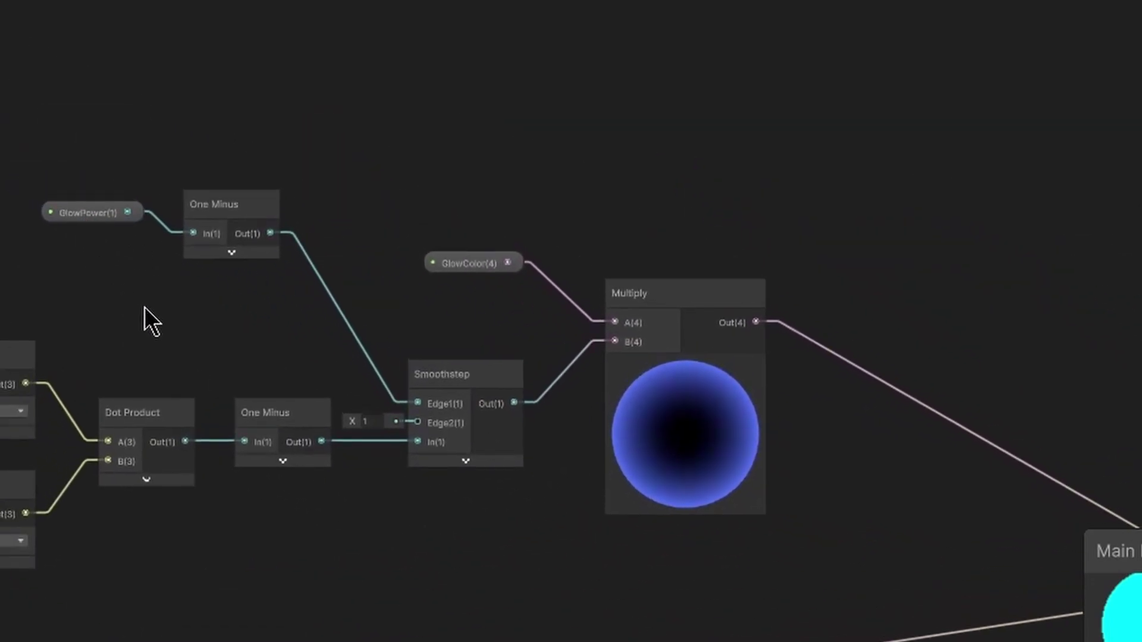
click(102, 209)
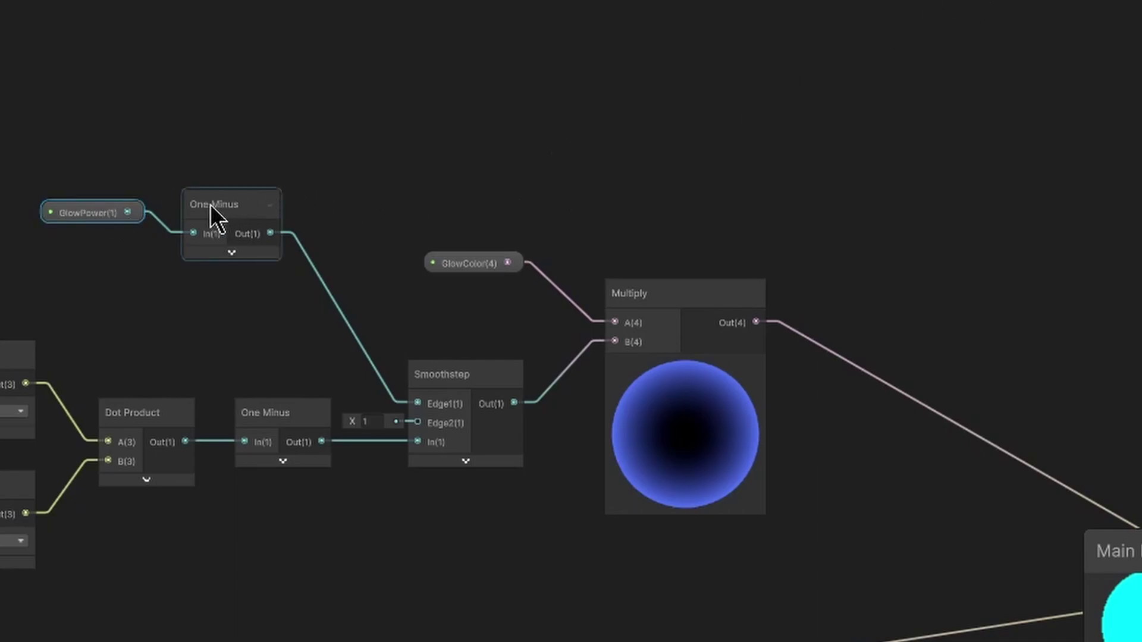
middle_drag(348, 258, 393, 189)
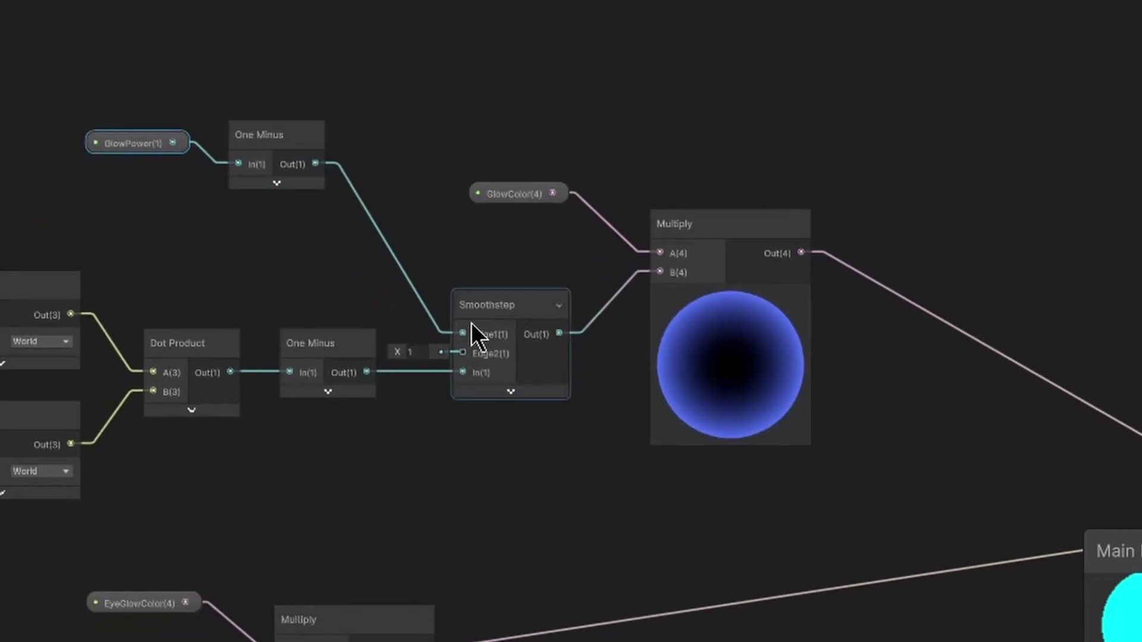
click(476, 308)
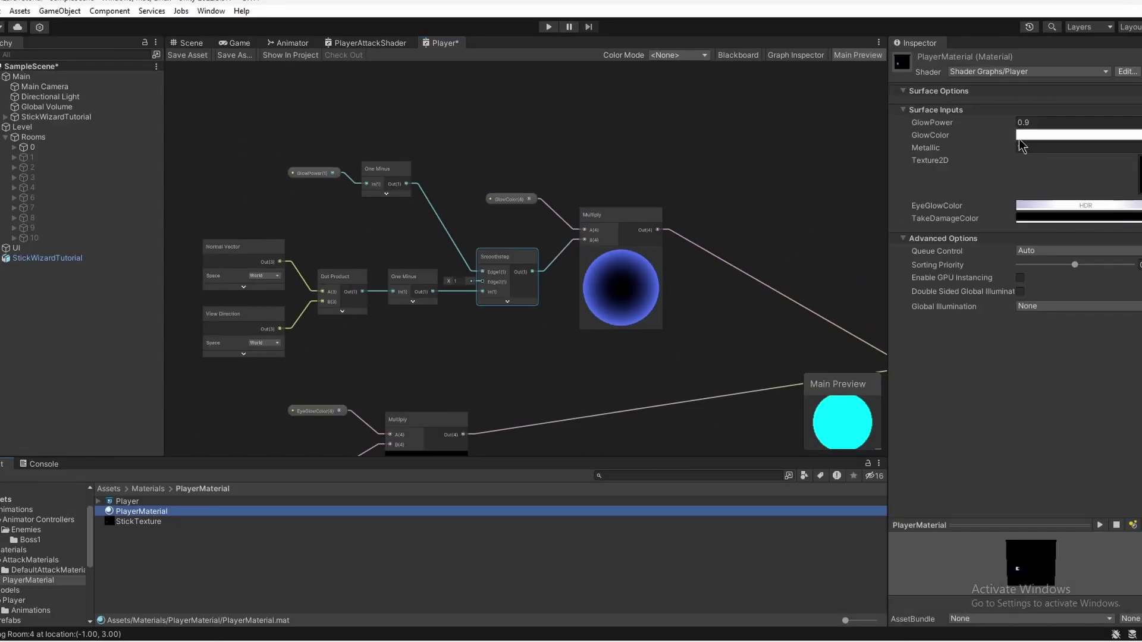
Open Paint and sketch two nested circles with .9 written inside to illustrate PlayerMaterial's GlowPower value
click(1033, 121)
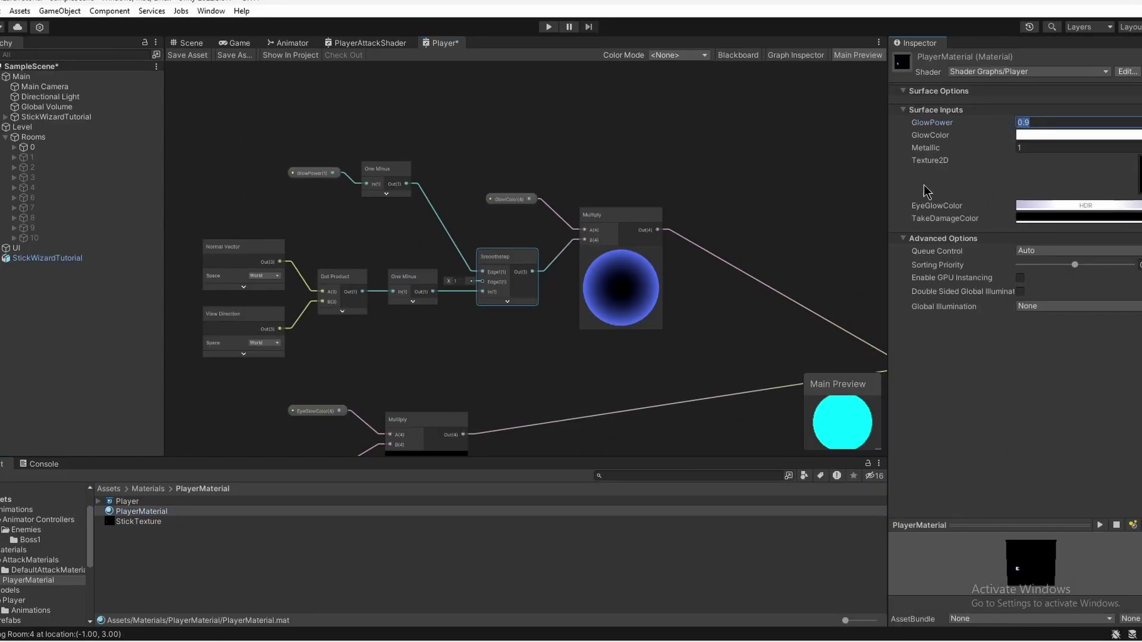
key(super)
text(paint)
key(Return)
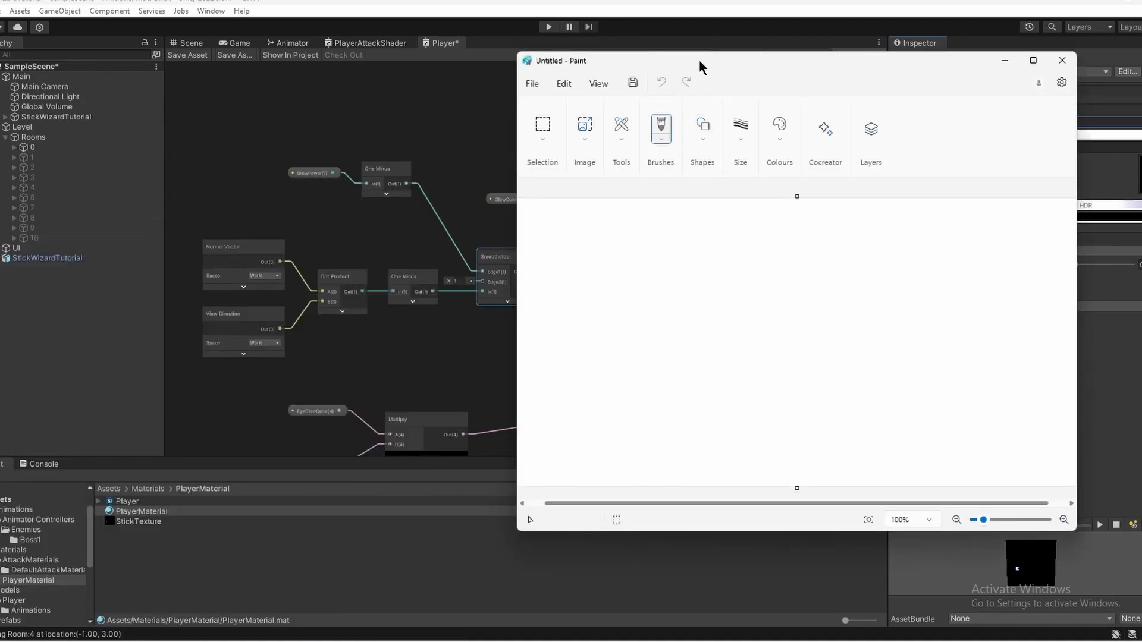
drag(697, 68, 877, 69)
mouse_move(840, 267)
mouse_down()
mouse_move(806, 286)
mouse_move(839, 268)
mouse_move(827, 258)
mouse_up()
drag(859, 297, 867, 310)
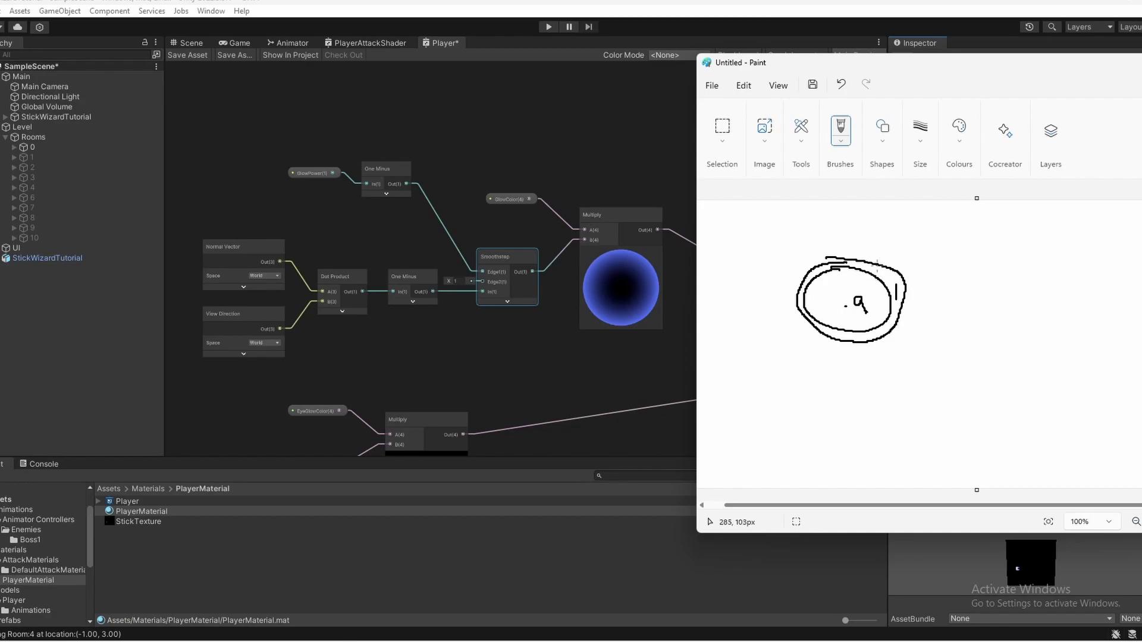
drag(883, 277, 889, 272)
Return to the Player shader graph and examine how the glow Multiply output connects to the Fragment block
click(631, 345)
mouse_move(509, 352)
middle_down()
mouse_move(657, 360)
mouse_move(449, 361)
middle_up()
middle_drag(635, 371, 395, 274)
scroll(594, 211, down, 2)
scroll(637, 159, down, 2)
drag(688, 123, 254, 250)
click(668, 313)
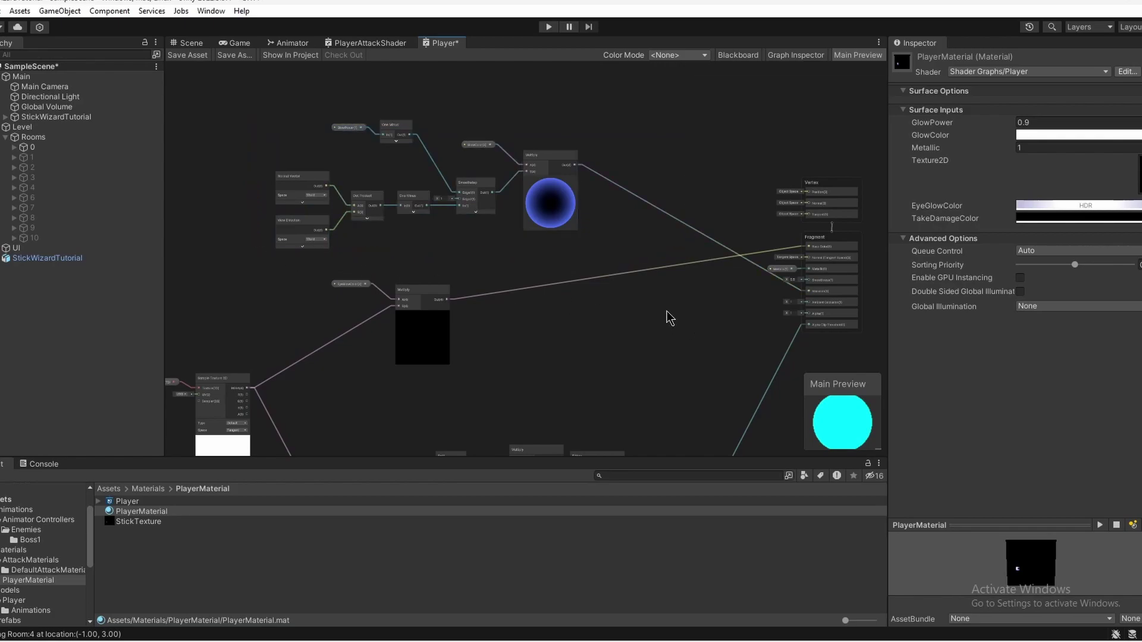
Examine how the EyeGlowColor property and Sample Texture 2D output combine in the lower Multiply node of the Player graph
middle_drag(626, 354, 723, 174)
scroll(723, 174, down, 1)
scroll(631, 233, up, 5)
middle_drag(548, 236, 871, 263)
middle_drag(641, 247, 406, 387)
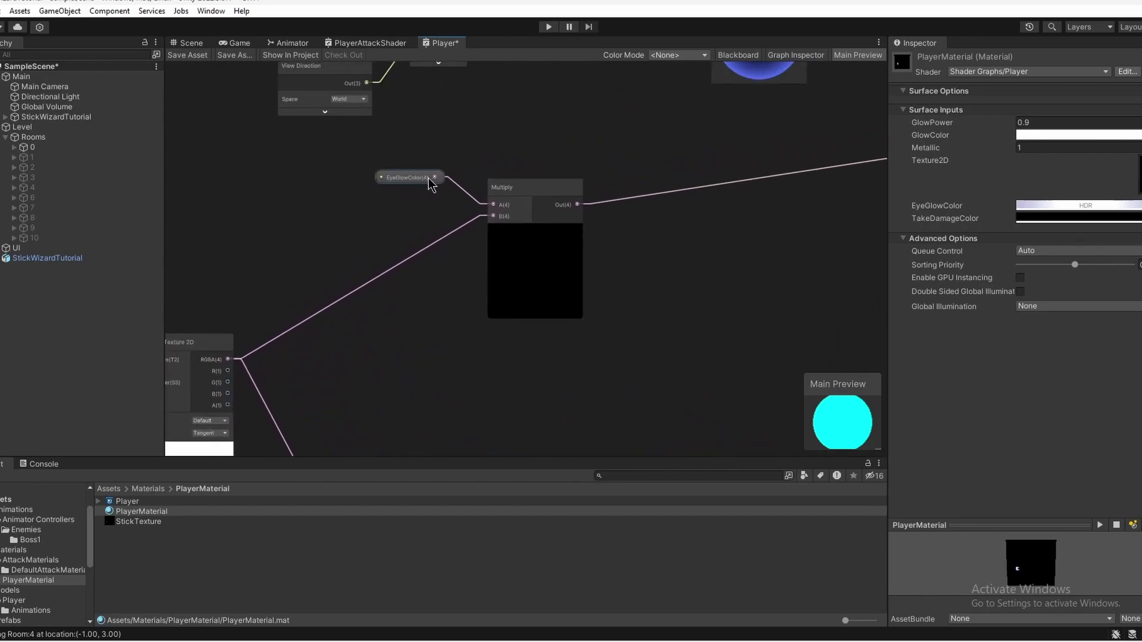
middle_drag(409, 179, 373, 213)
middle_drag(698, 351, 622, 185)
middle_drag(609, 268, 660, 156)
middle_drag(553, 209, 509, 209)
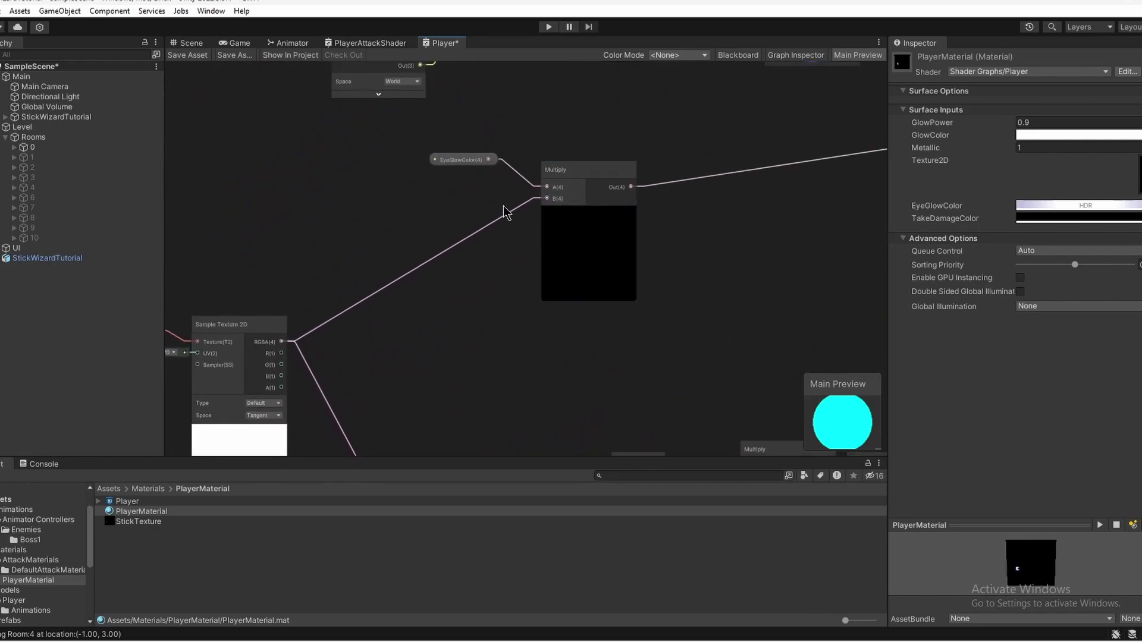
Inspect PlayerMaterial's EyeGlowColor HDR setting and view the stick wizard's glowing eyes up close in the scene
click(128, 521)
click(134, 511)
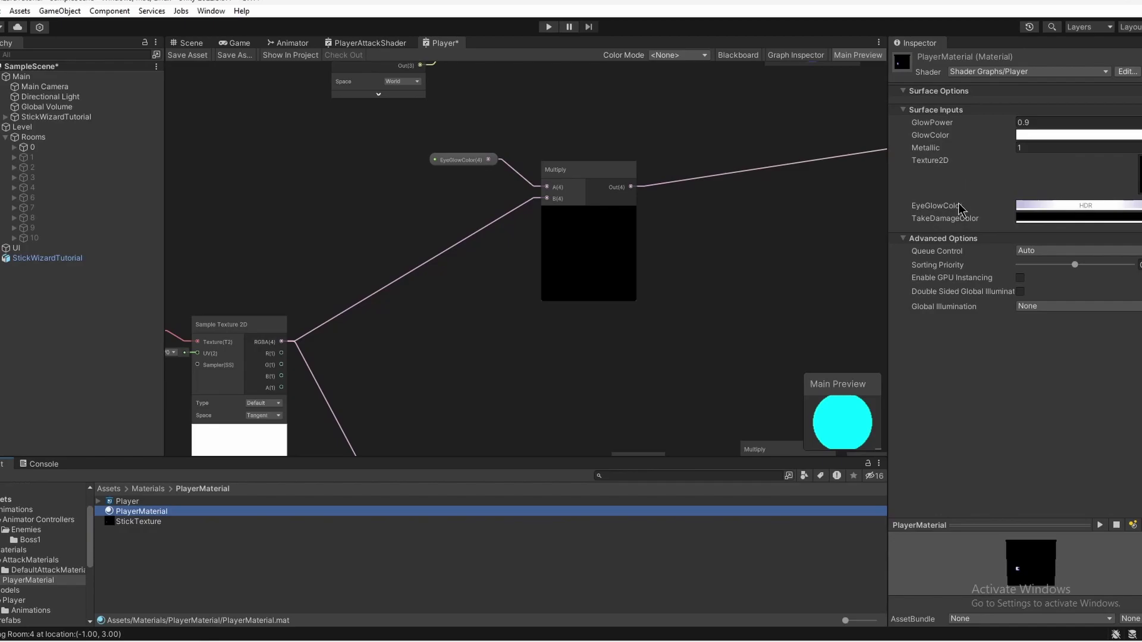
click(1050, 205)
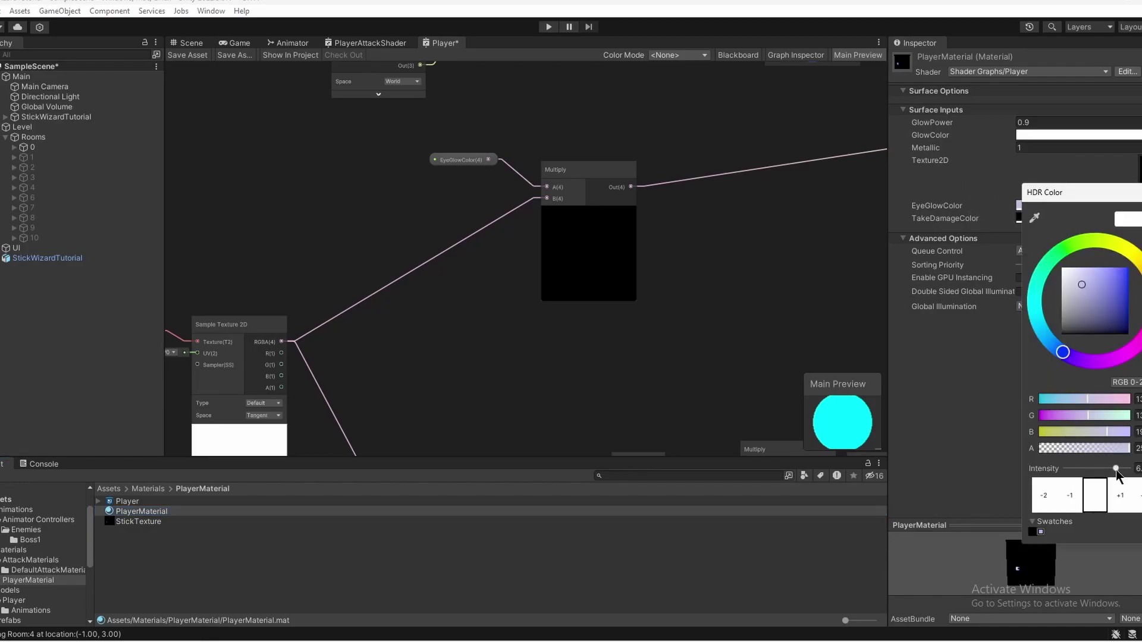
click(194, 46)
middle_drag(328, 209, 465, 274)
scroll(466, 273, up, 3)
scroll(466, 278, up, 4)
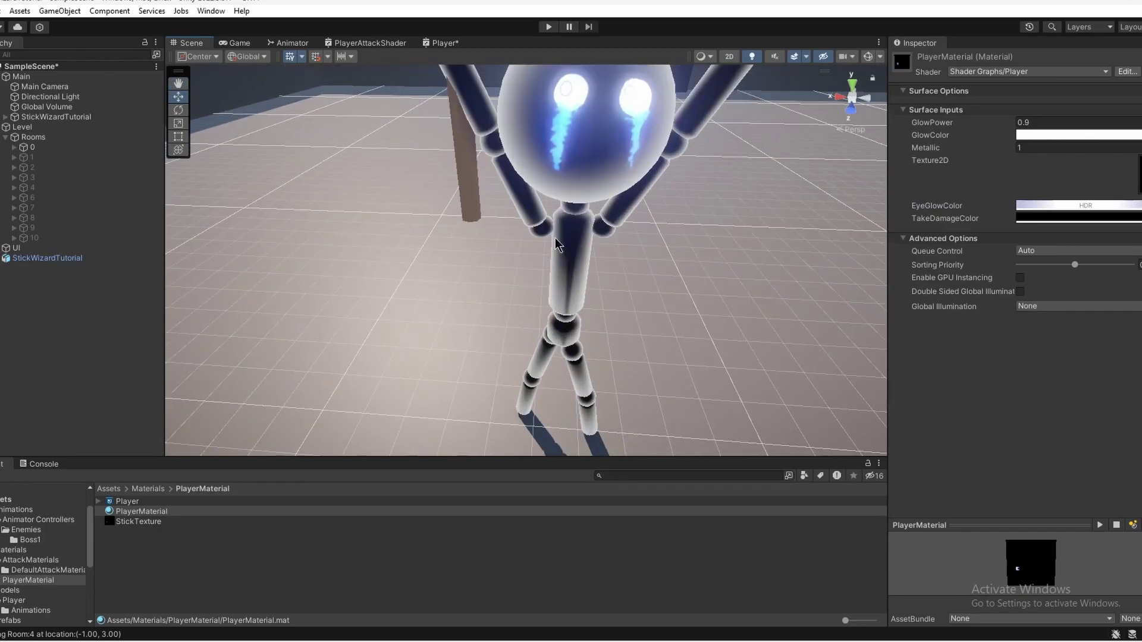
Try a lower HDR intensity for PlayerMaterial's EyeGlowColor to dim the wizard's eyes, and undo the change
scroll(465, 277, down, 1)
click(1049, 205)
drag(1110, 476, 1093, 475)
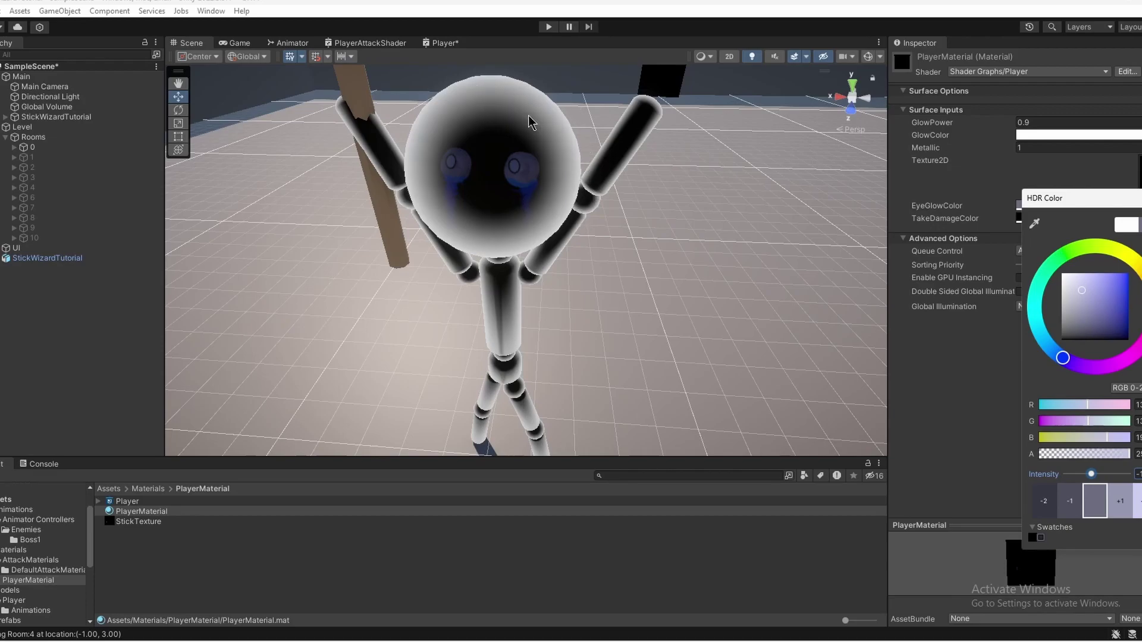
key(ctrl+z)
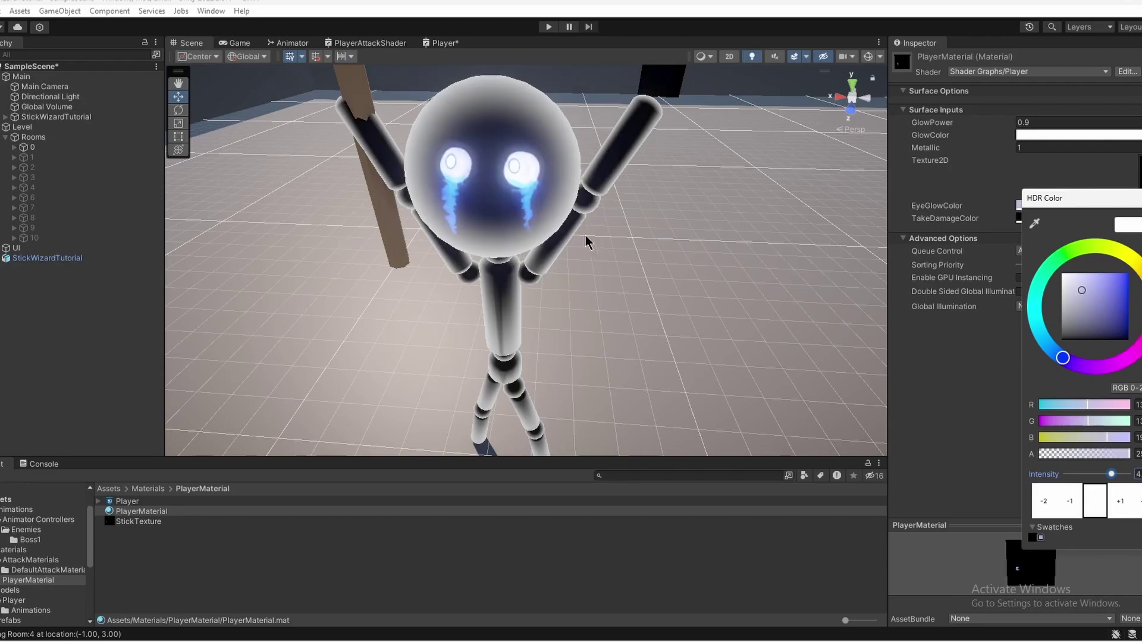
Compare the glow of both stick wizards in the scene view and the game view
scroll(695, 343, down, 5)
middle_drag(679, 357, 543, 315)
scroll(543, 316, down, 3)
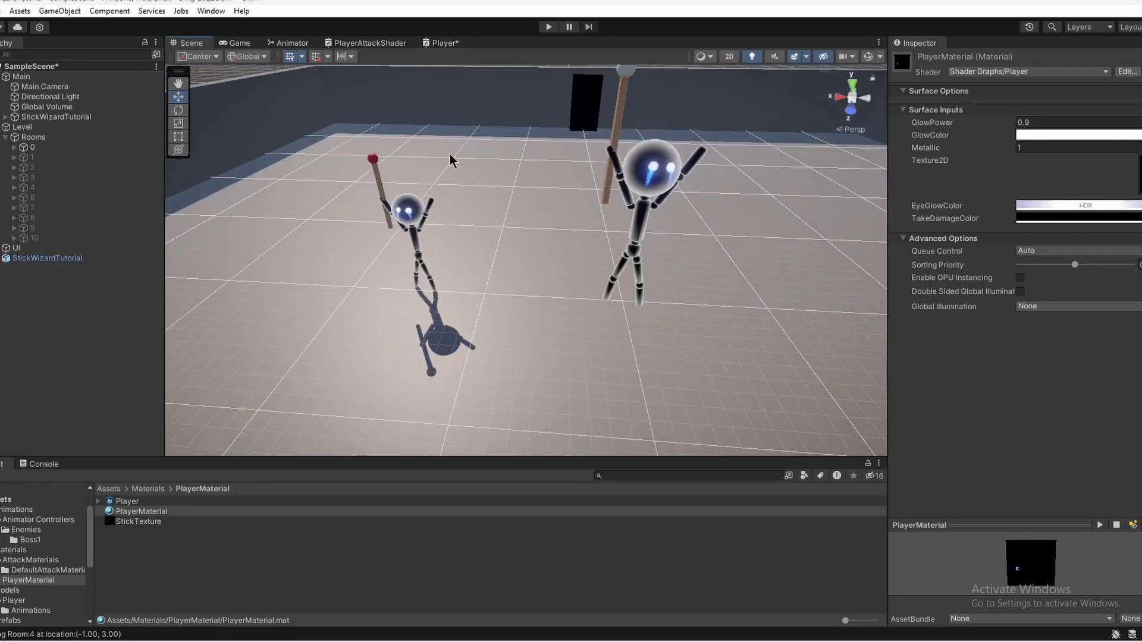
click(241, 43)
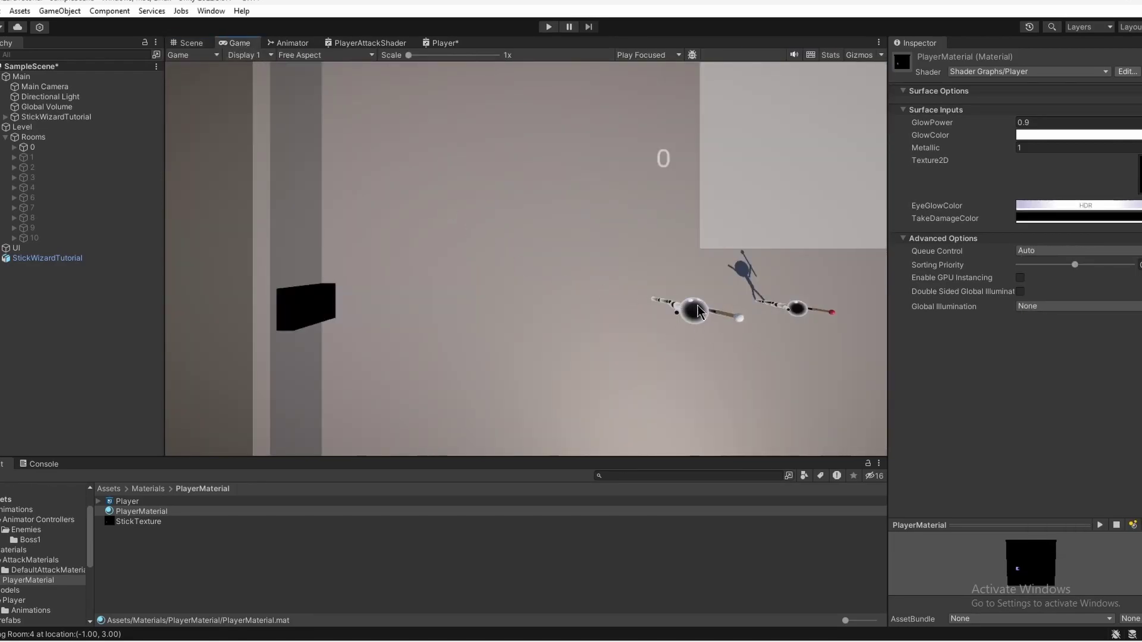
click(187, 46)
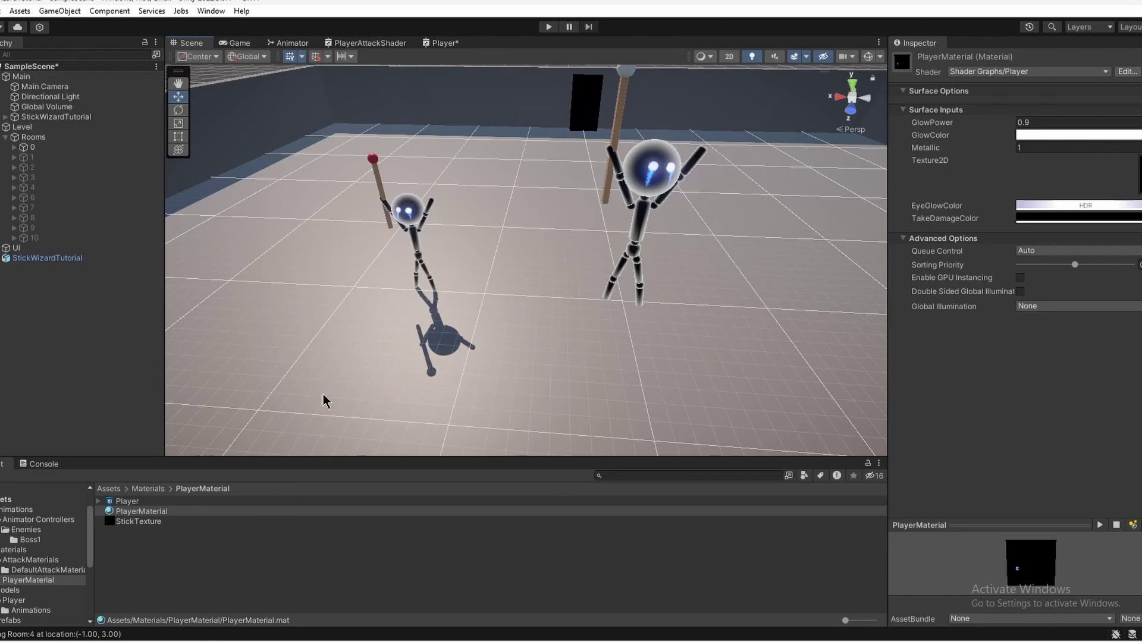
Return to the Player shader graph, highlight the glow nodes, and trace their Multiply output to the Fragment block's Emission input
click(433, 45)
scroll(436, 236, down, 8)
scroll(502, 262, up, 5)
middle_drag(535, 185, 528, 321)
drag(671, 188, 291, 343)
middle_drag(485, 345, 423, 348)
middle_drag(629, 351, 529, 323)
middle_drag(393, 351, 465, 357)
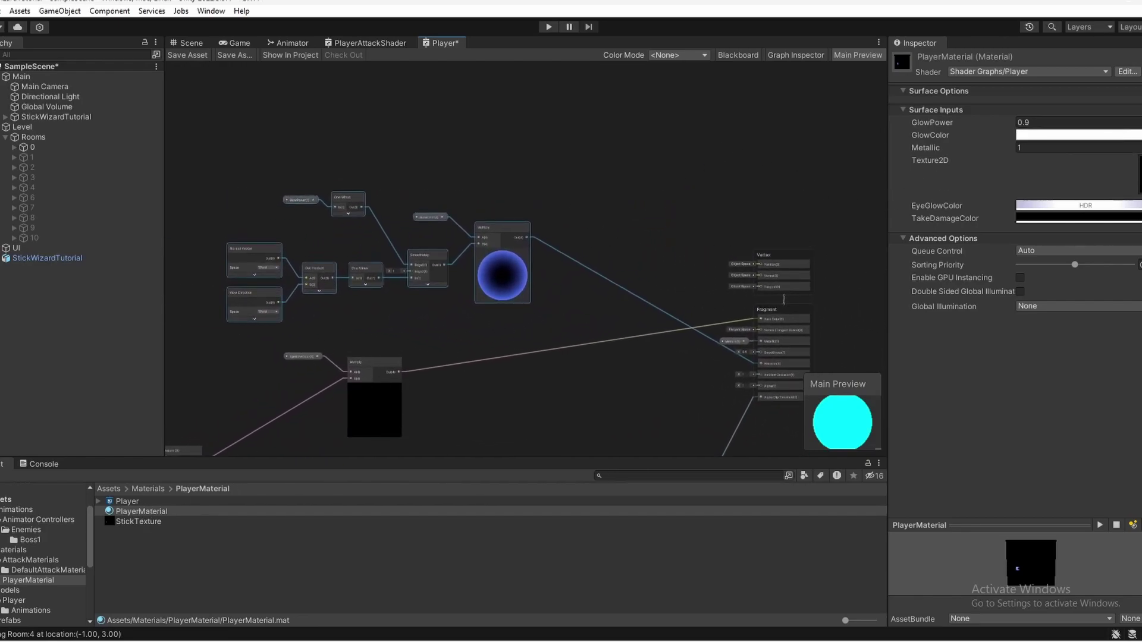
scroll(599, 336, up, 5)
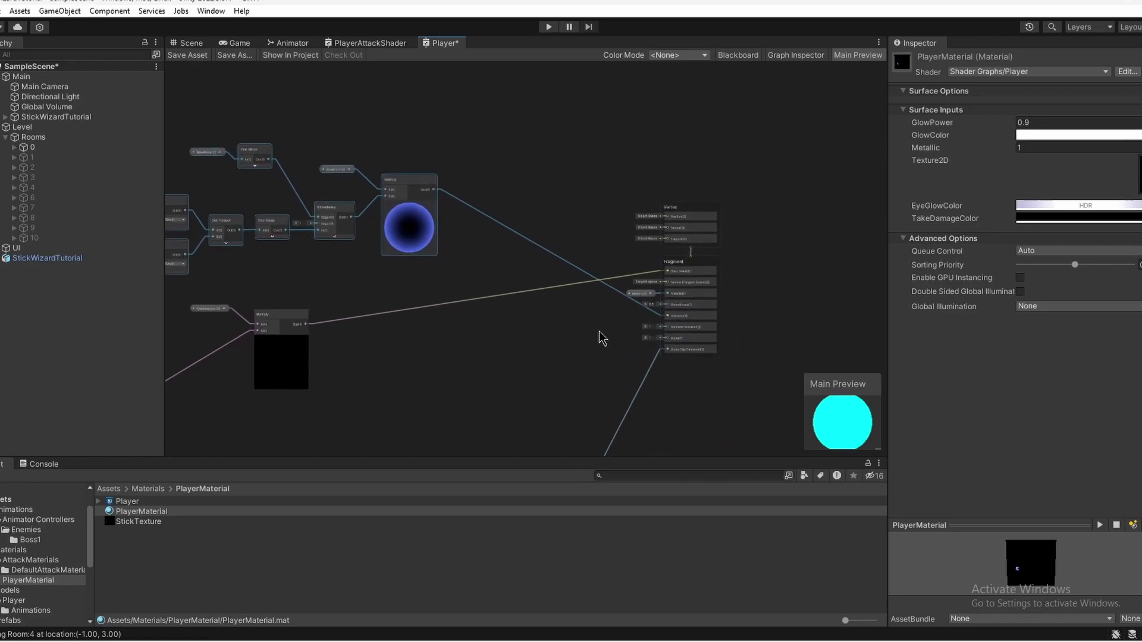
scroll(651, 330, down, 2)
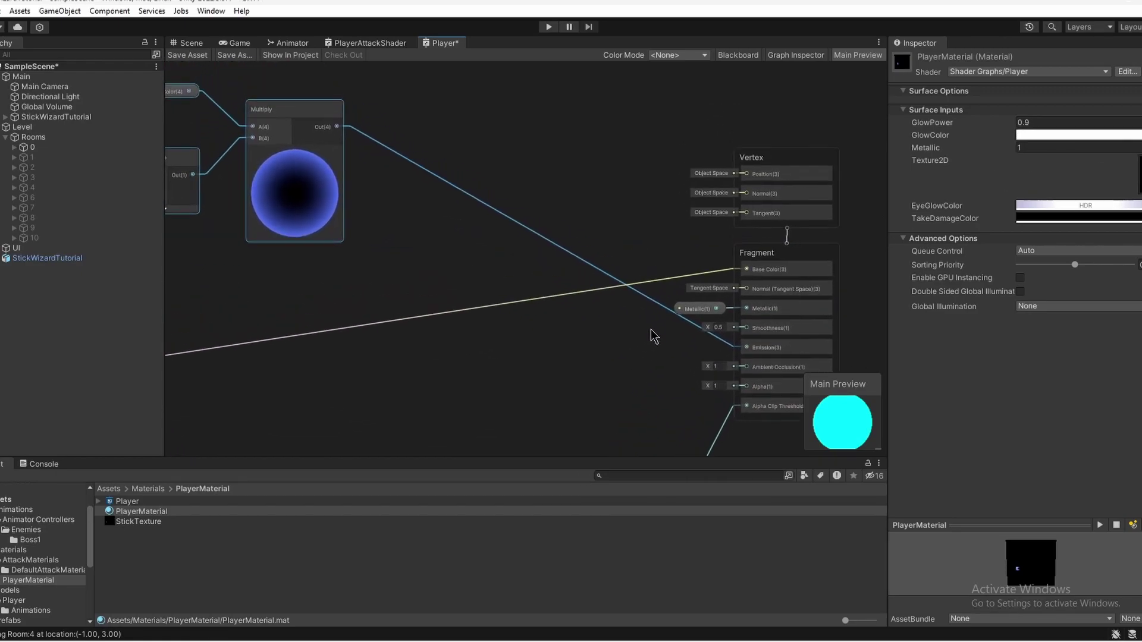
Set PlayerMaterial's Metallic to 0 and inspect the smaller wizard from above in the scene
click(188, 42)
click(1054, 148)
text(0)
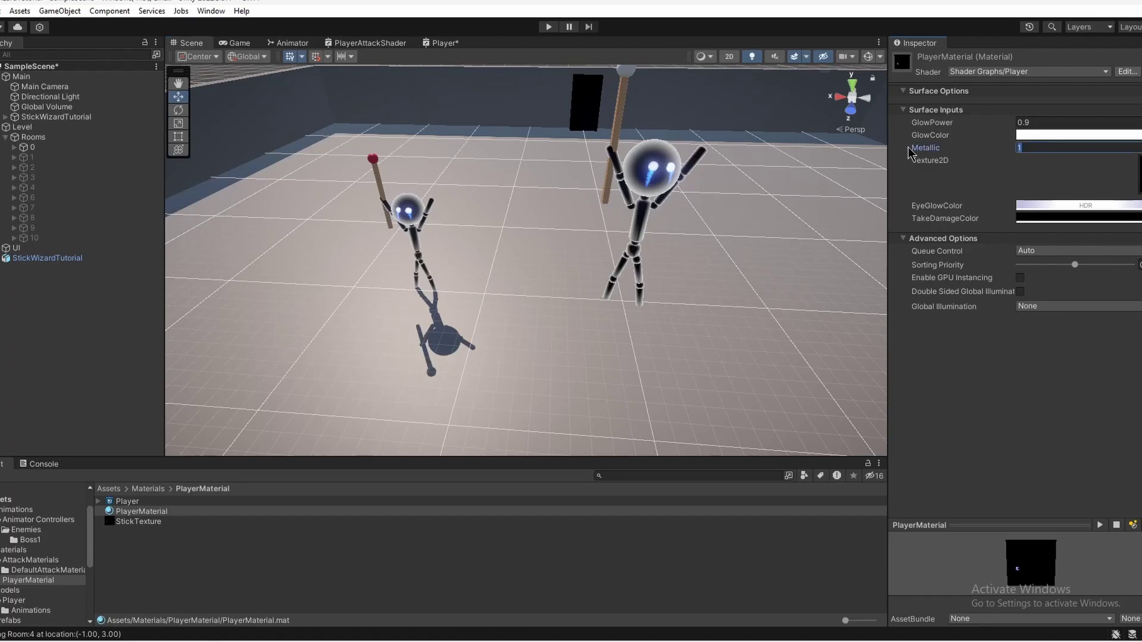
alt+drag(480, 220, 510, 329)
scroll(509, 329, up, 3)
mouse_move(510, 328)
middle_down()
mouse_move(629, 311)
mouse_move(476, 296)
mouse_move(504, 312)
middle_up()
scroll(658, 320, up, 1)
scroll(476, 296, up, 2)
scroll(476, 295, down, 1)
Restore PlayerMaterial's Metallic to 1 and bring both wizards into view from above
click(1045, 148)
text(1)
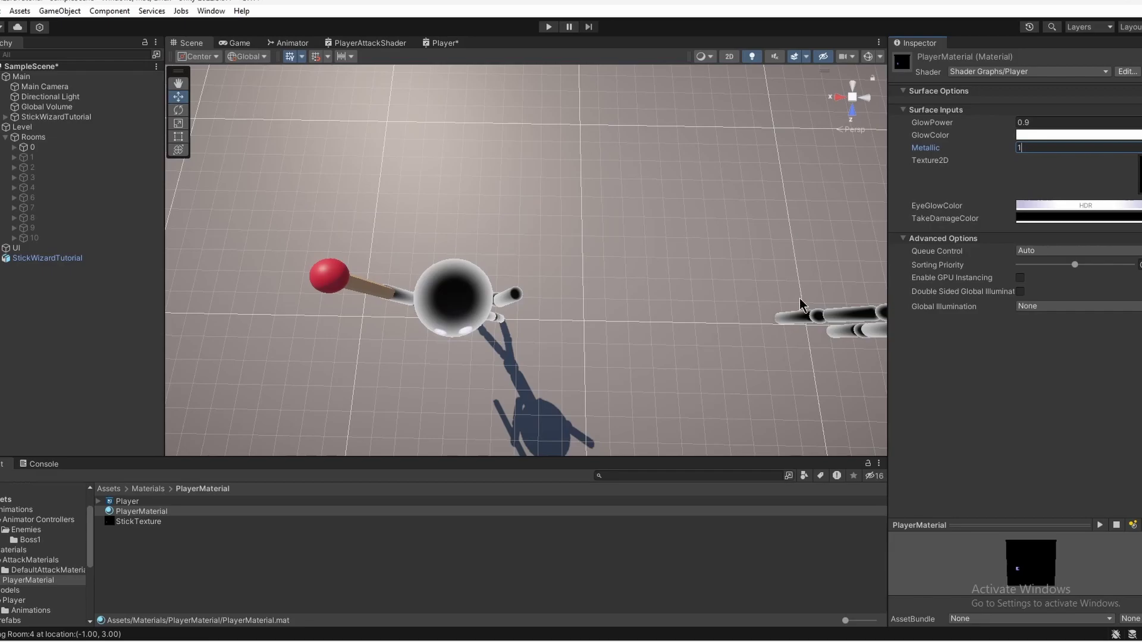
middle_drag(796, 410, 665, 207)
scroll(666, 215, down, 5)
scroll(643, 247, down, 5)
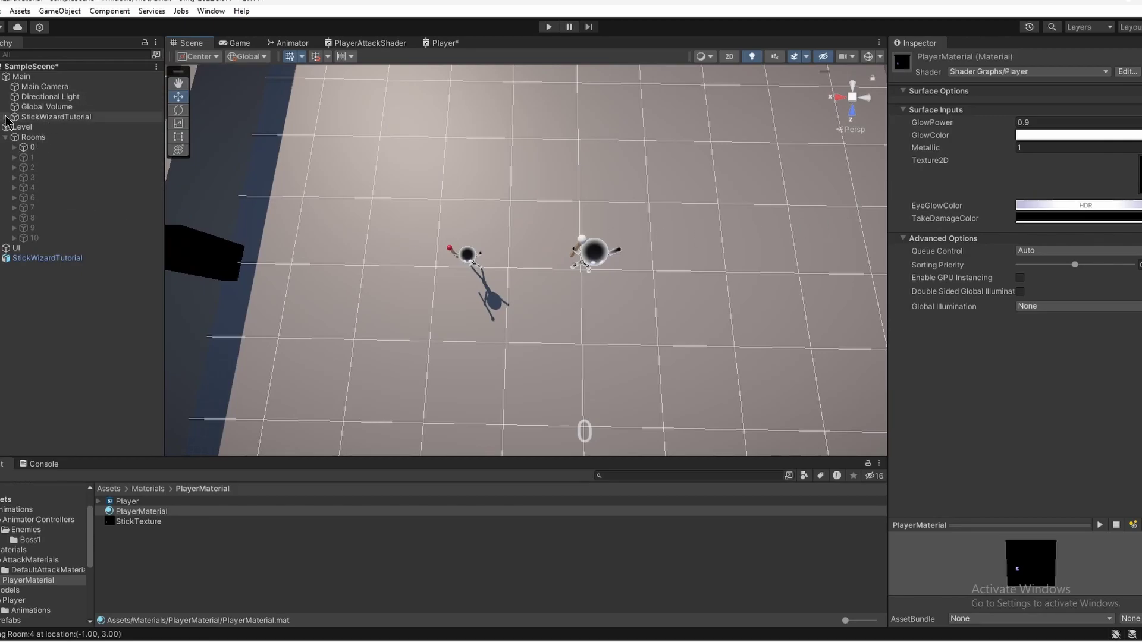
Turn off Cast Shadows on the Sphere mesh of the newly added StickWizardTutorial model
click(27, 119)
click(62, 260)
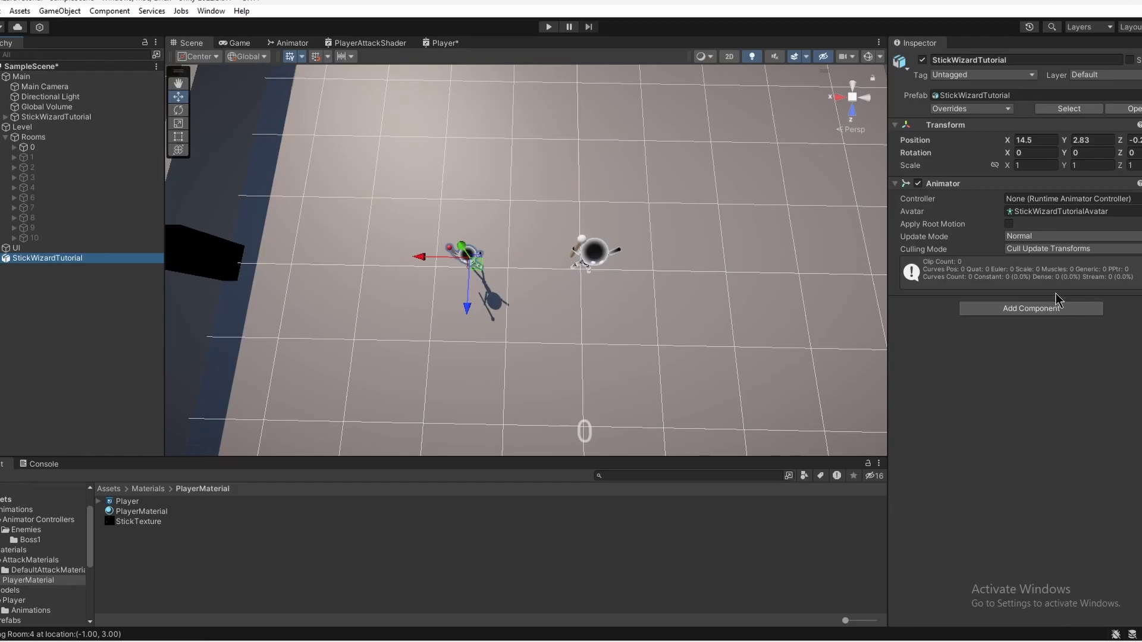
click(5, 260)
click(27, 280)
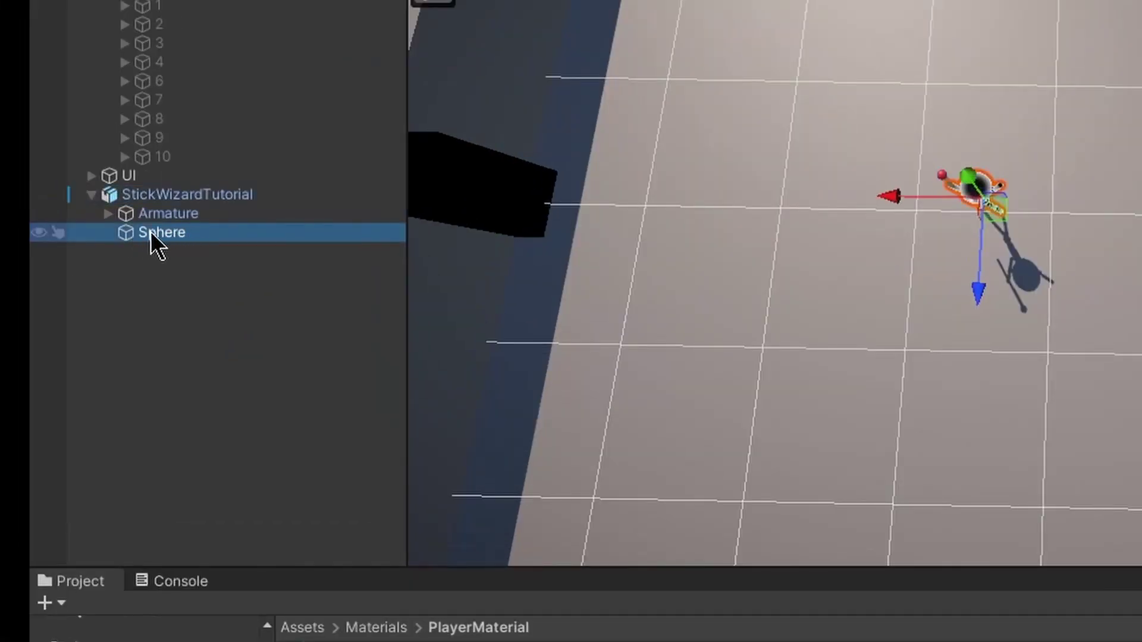
click(249, 196)
click(159, 230)
scroll(1034, 252, up, 3)
middle_drag(1035, 252, 1066, 116)
drag(515, 217, 474, 226)
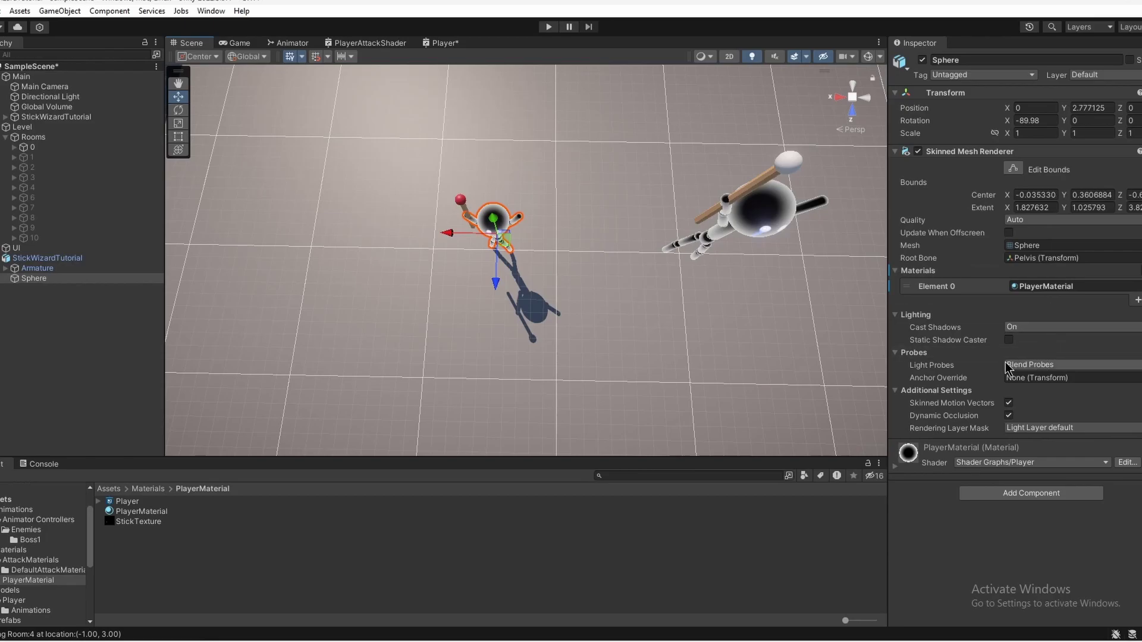
click(1011, 327)
click(1017, 334)
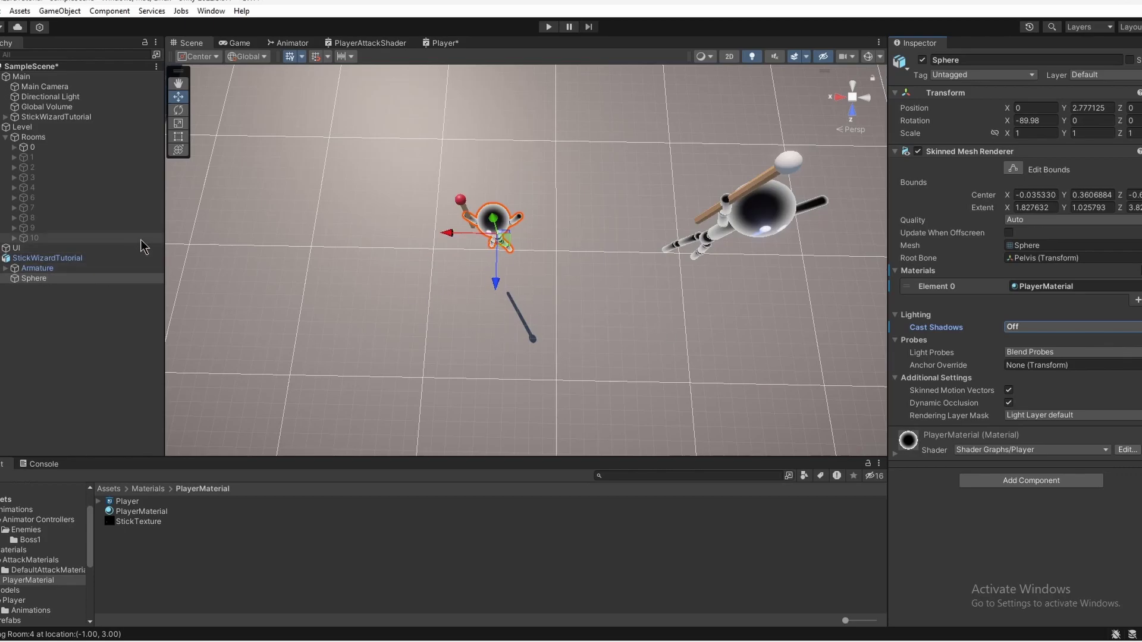
Turn off Cast Shadows on Staff01 under the new wizard's Armature Bone
click(6, 268)
click(14, 278)
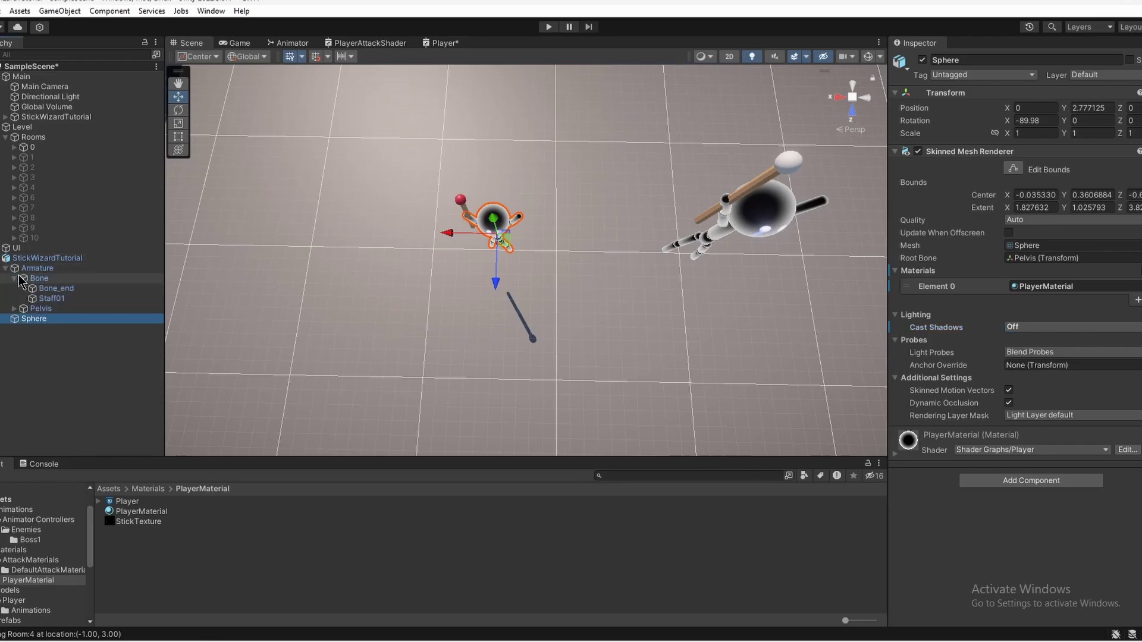
click(45, 298)
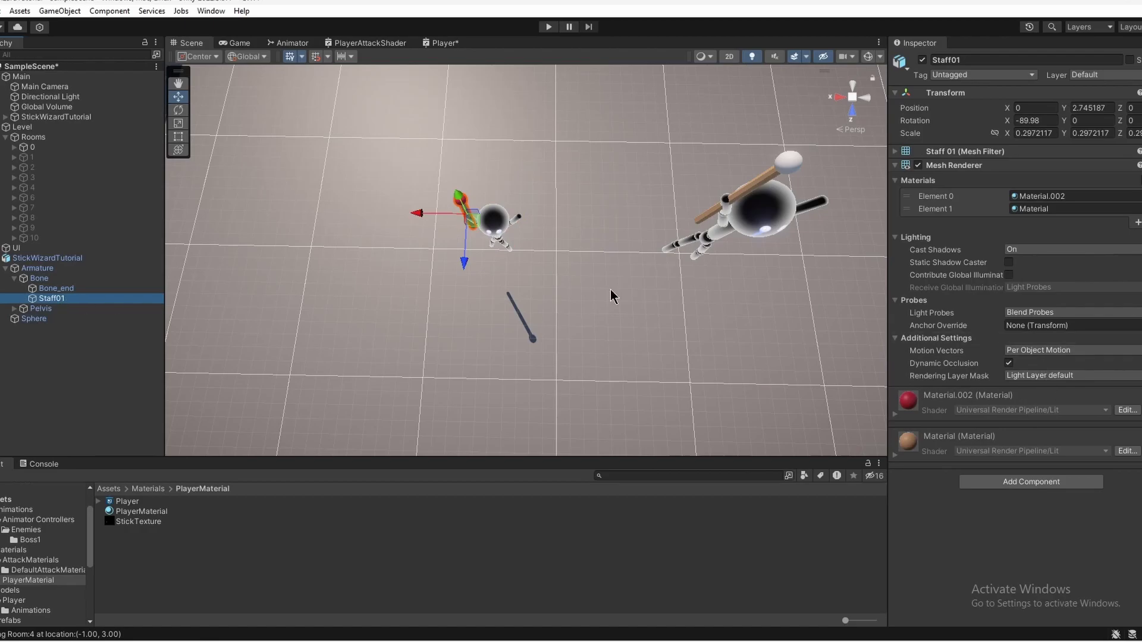
click(1041, 249)
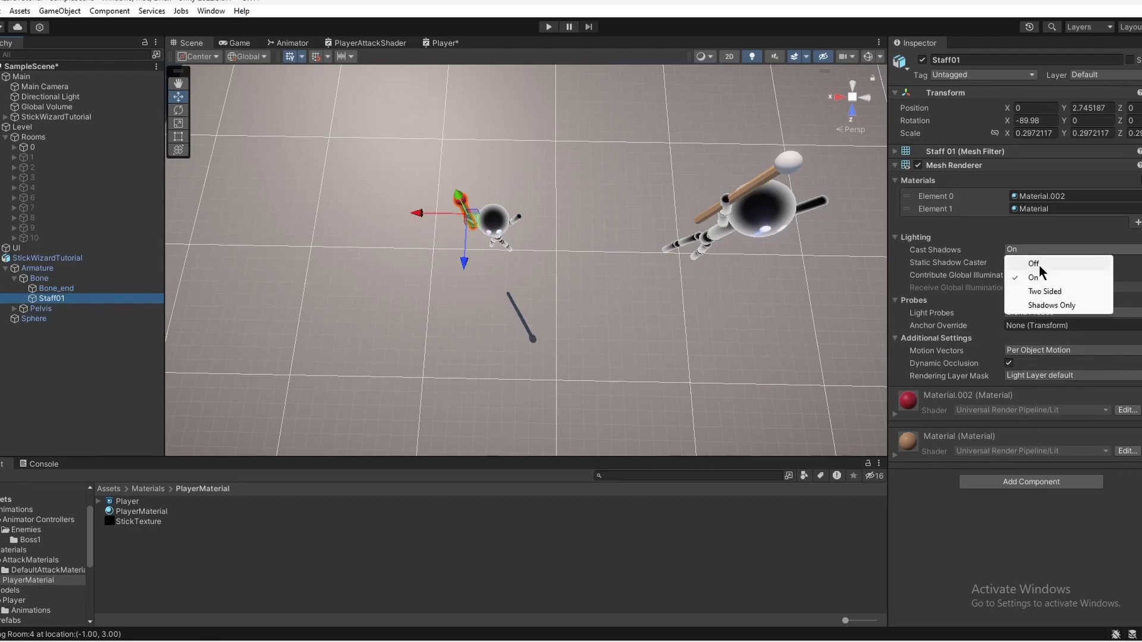
click(1040, 261)
Link the scale axes of the newly added StickWizardTutorial and set its scale uniformly to 1.5
middle_drag(726, 261, 679, 290)
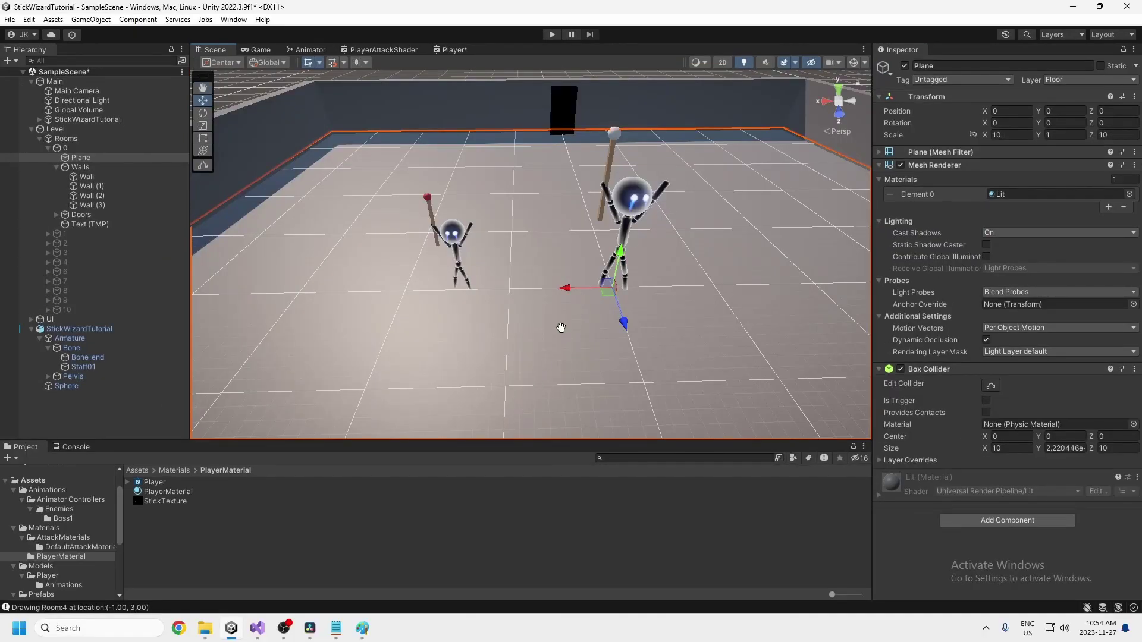
middle_drag(561, 328, 523, 330)
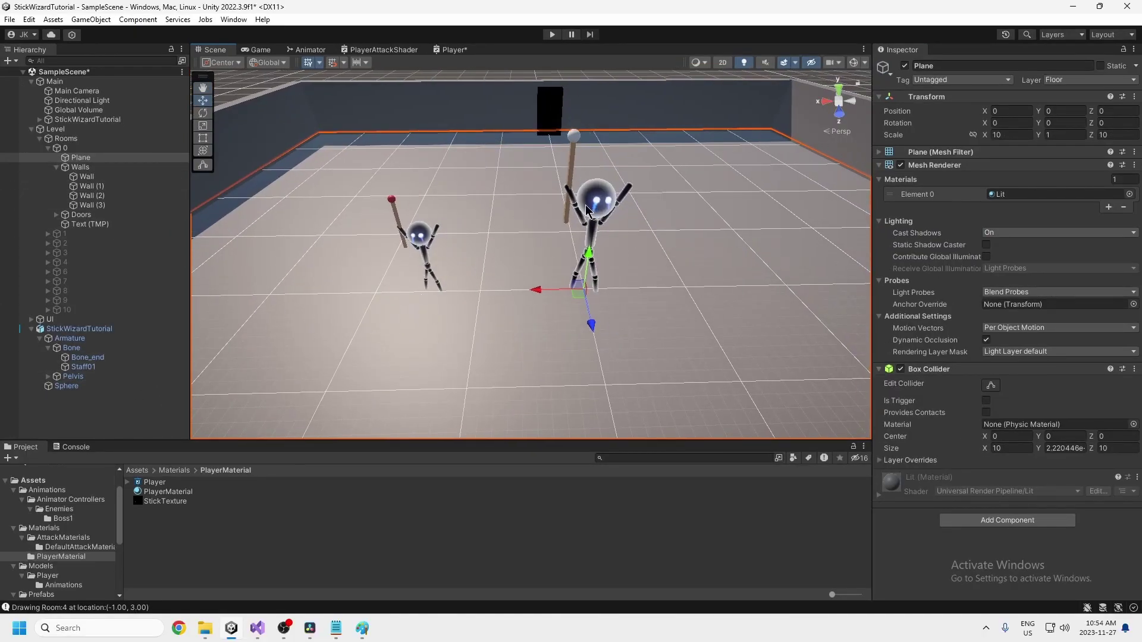
click(77, 329)
click(1012, 165)
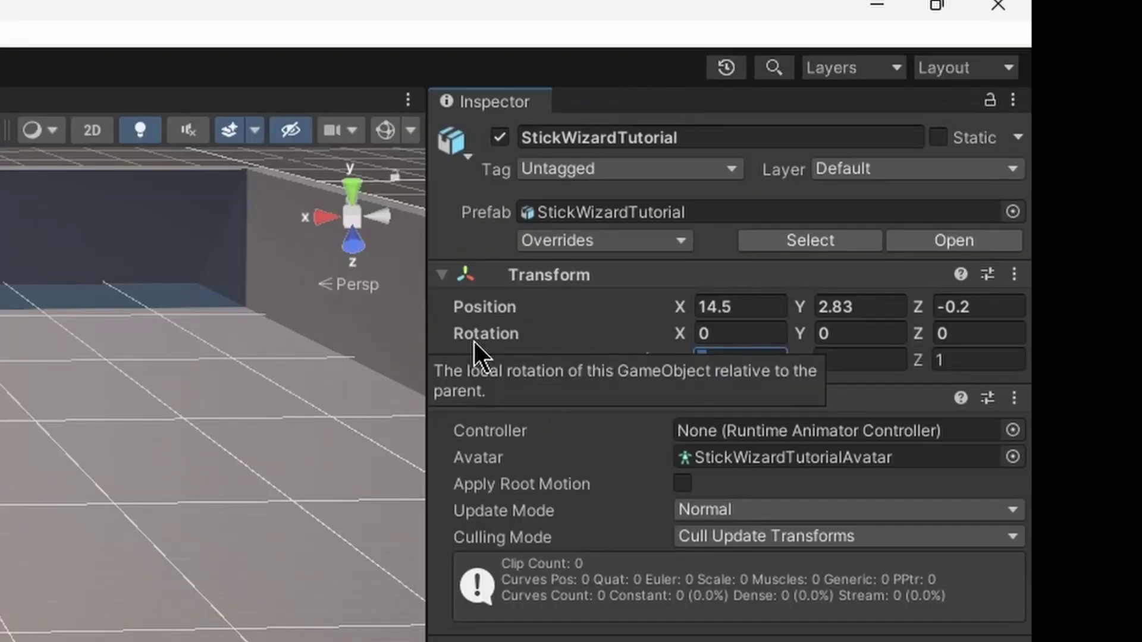
text(1.5)
key(BackSpace)
key(BackSpace)
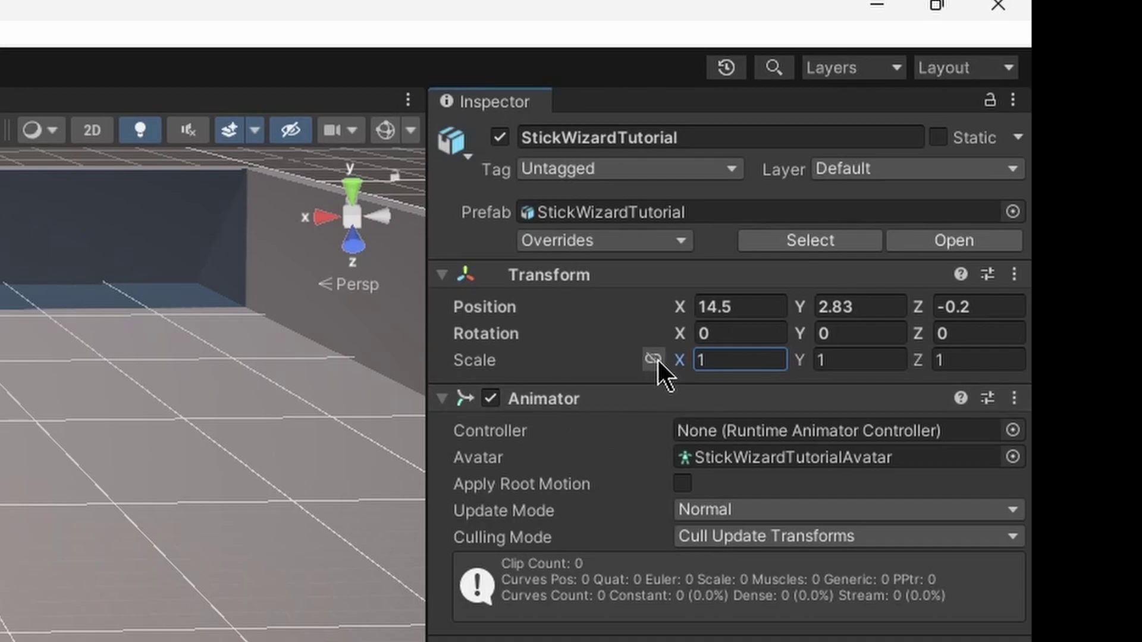
click(656, 362)
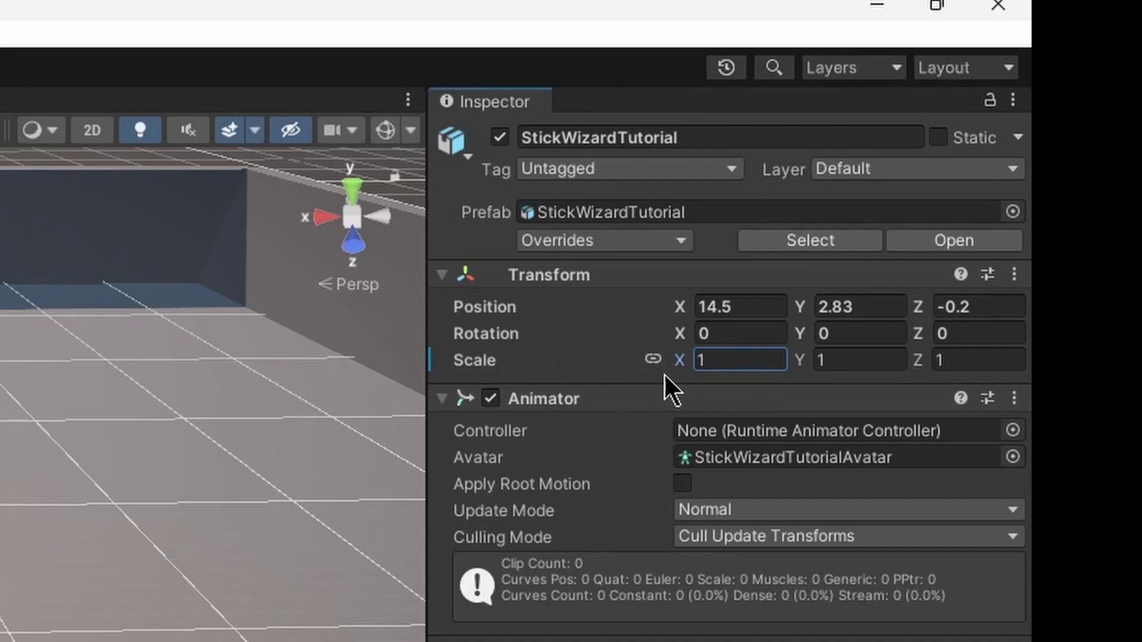
text(1.5)
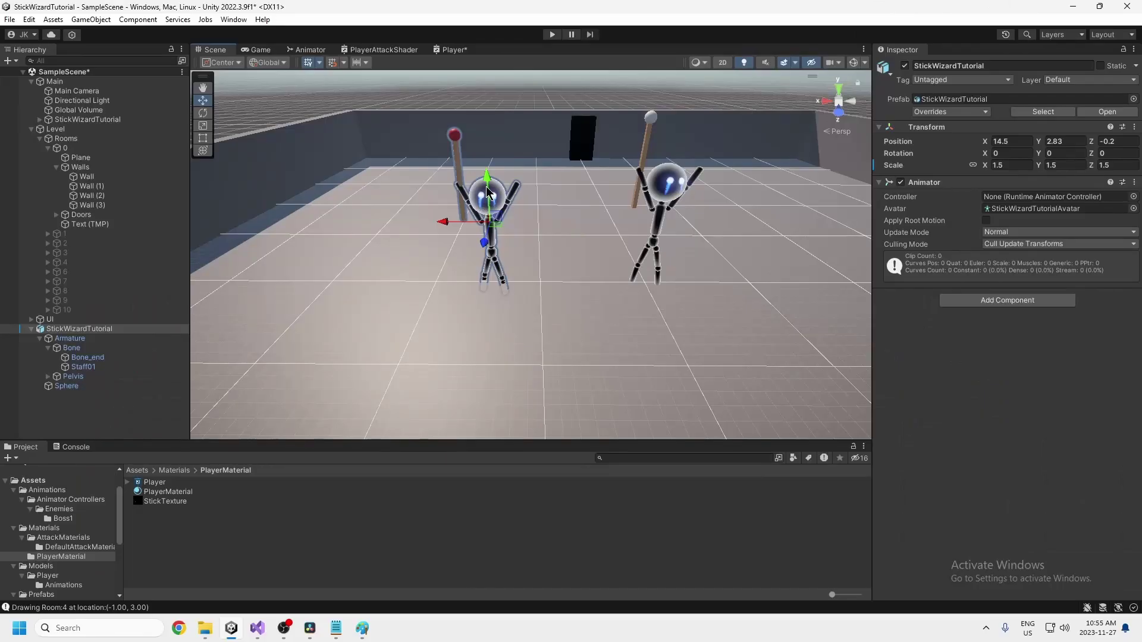
Raise the newly added StickWizardTutorial along the Y axis to a position of about 4.25
mouse_move(536, 223)
alt+mouse_down()
mouse_move(540, 166)
mouse_move(540, 216)
alt+mouse_up()
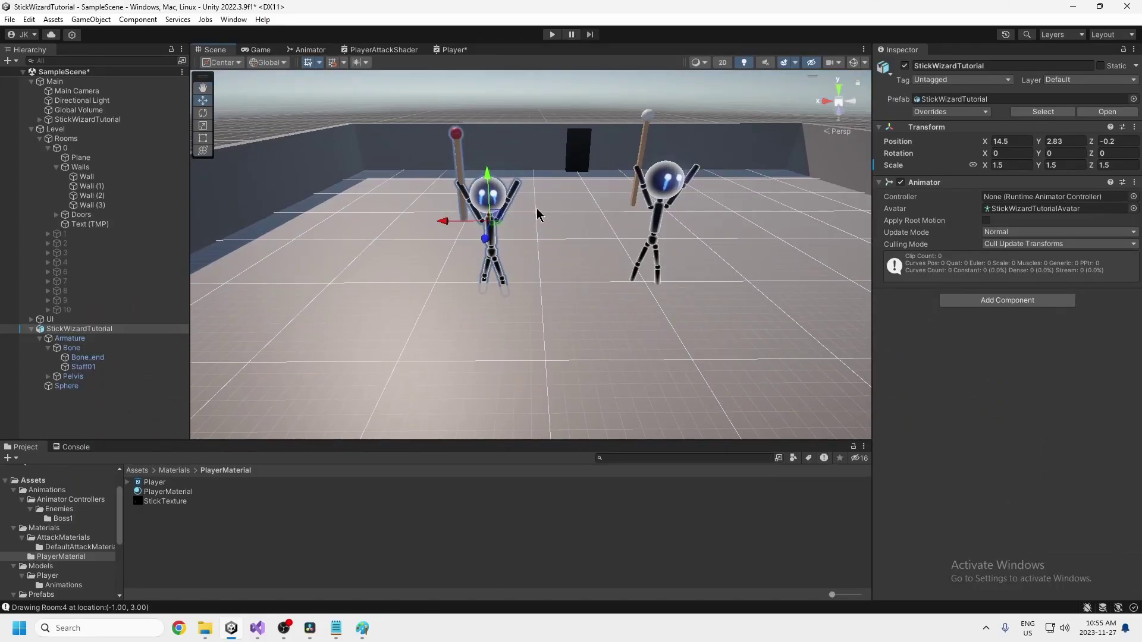
drag(488, 177, 486, 159)
alt+drag(516, 251, 486, 333)
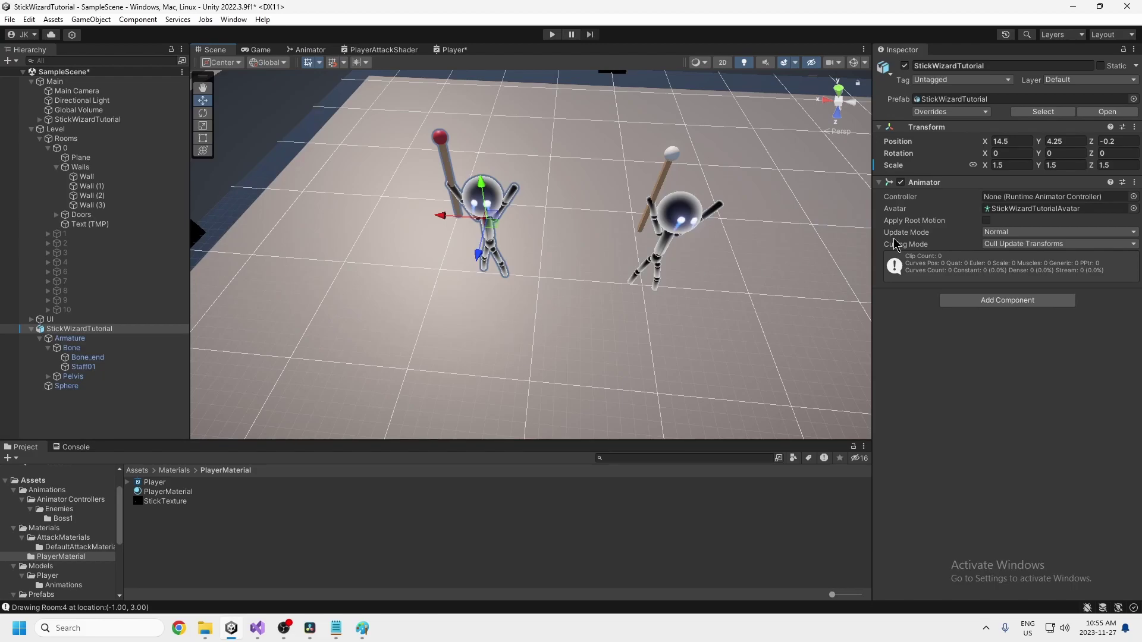
Check the Y position of the StickWizardTutorial under Main, and switch to Visual Studio to view the height check in PlayerMovement.cs
click(75, 120)
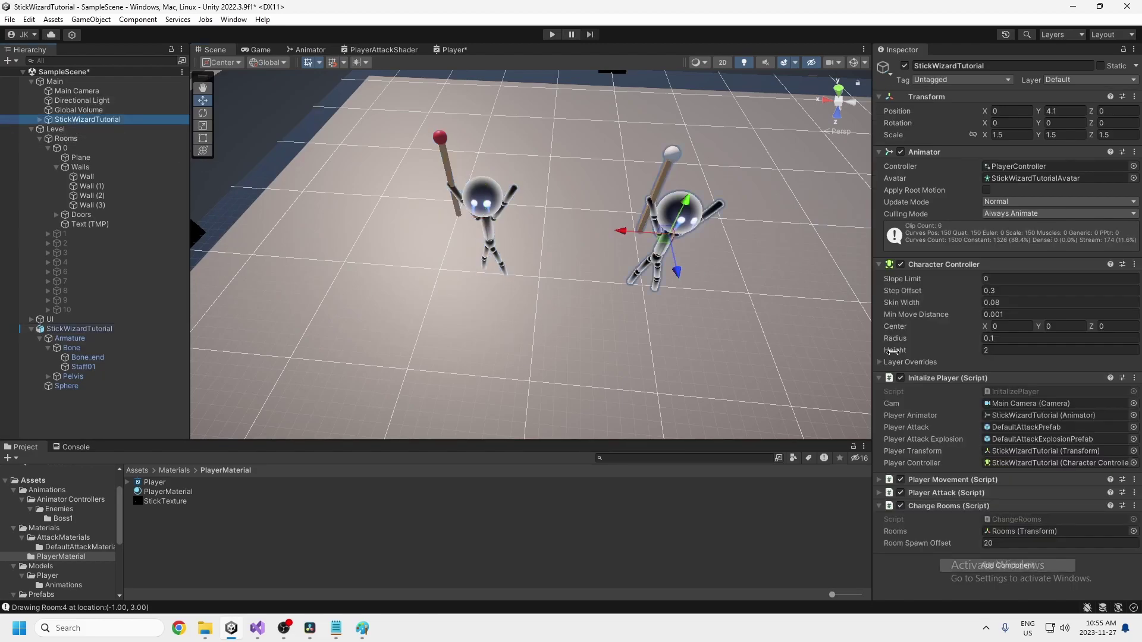
click(1055, 111)
key(Return)
alt+drag(603, 256, 598, 164)
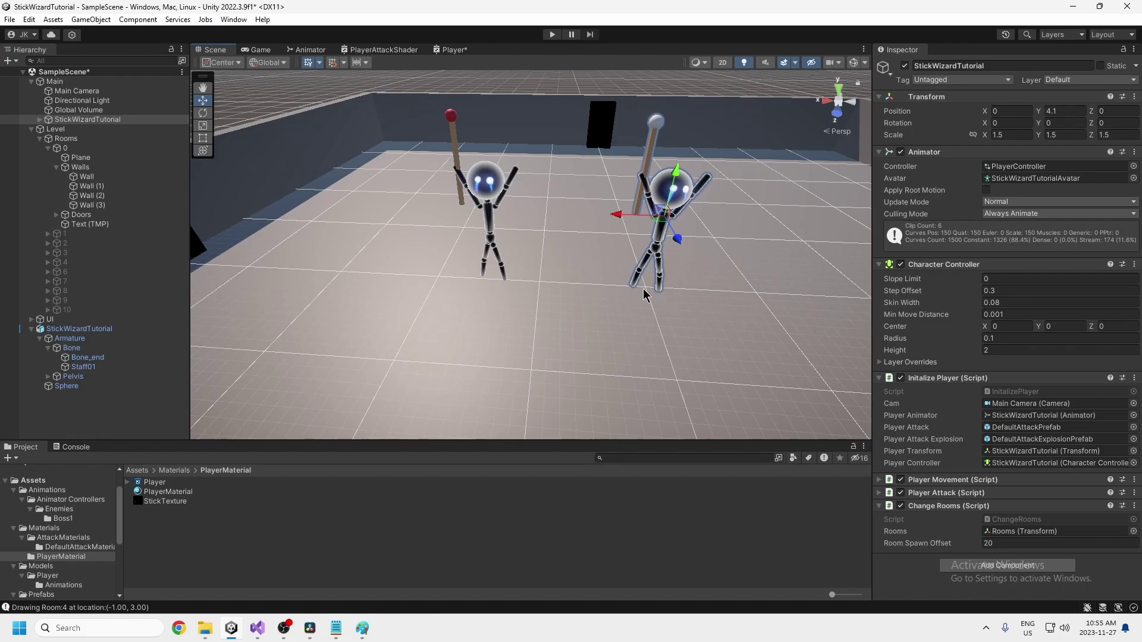
middle_drag(517, 244, 475, 247)
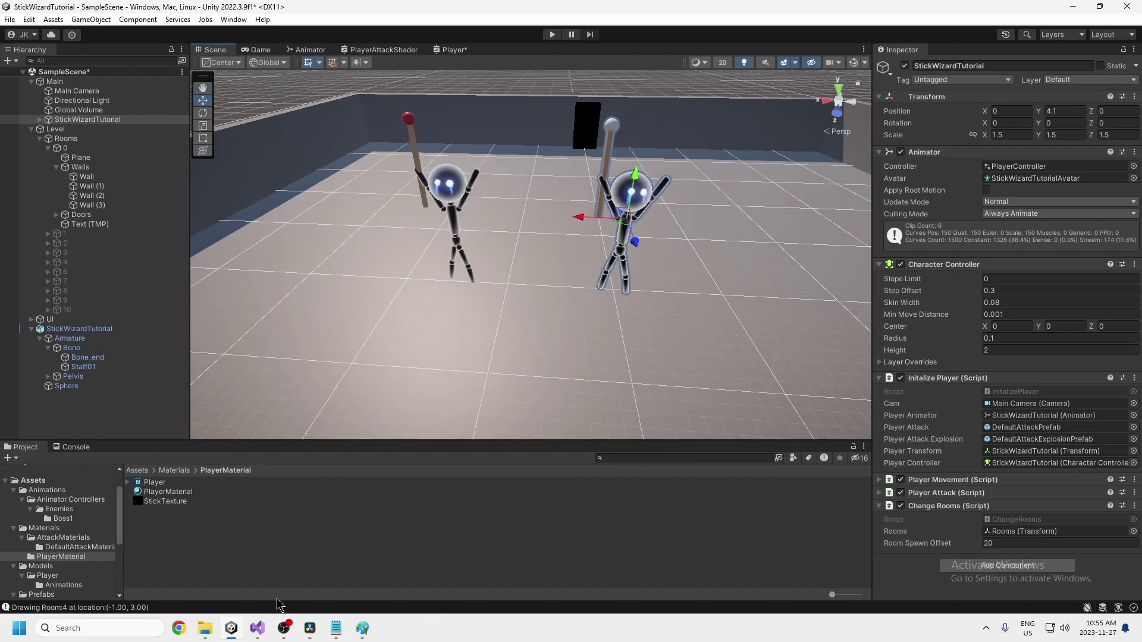
click(256, 628)
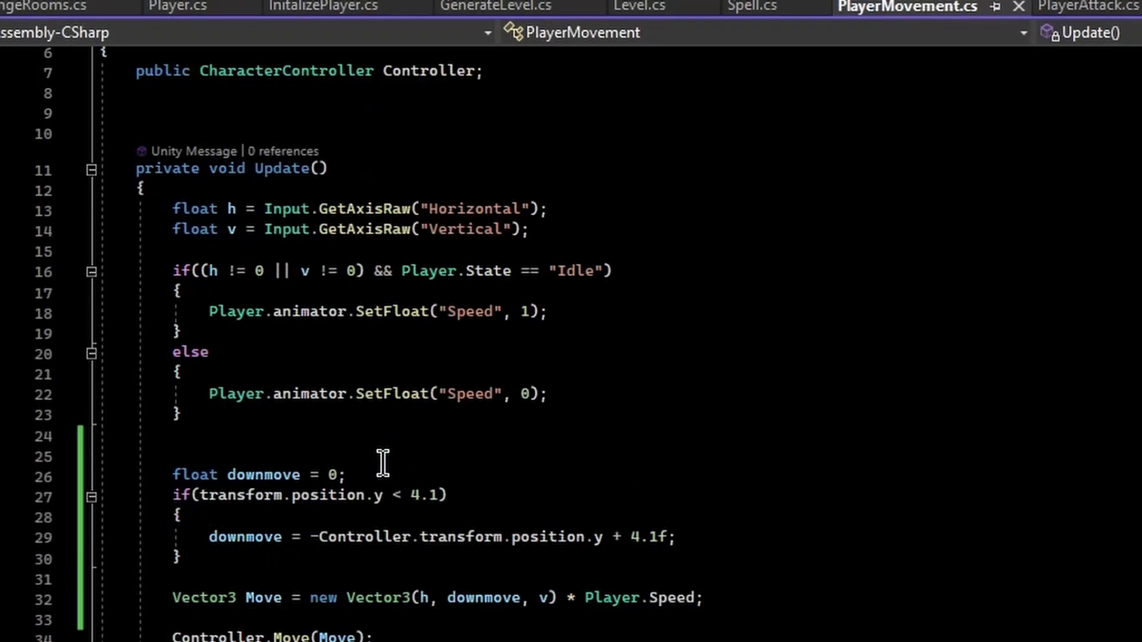
Review the downmove height check in PlayerMovement.cs, covering the 4.1 threshold, the downmove calculation and the Controller.Move call
click(216, 597)
scroll(190, 601, down, 1)
drag(166, 577, 364, 578)
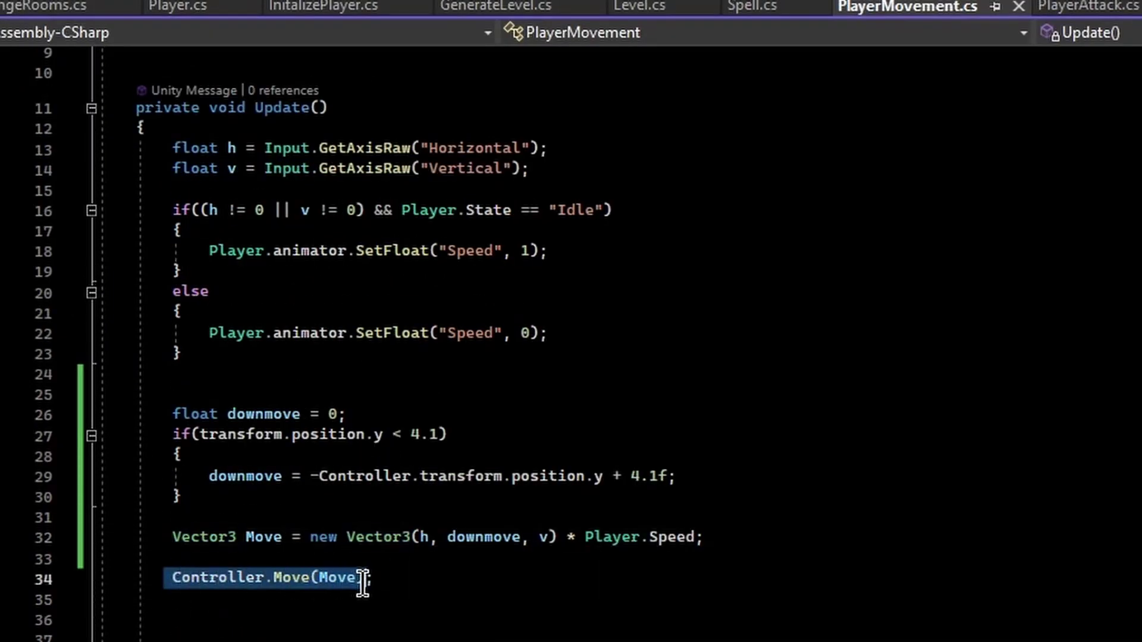
drag(154, 415, 729, 539)
click(729, 539)
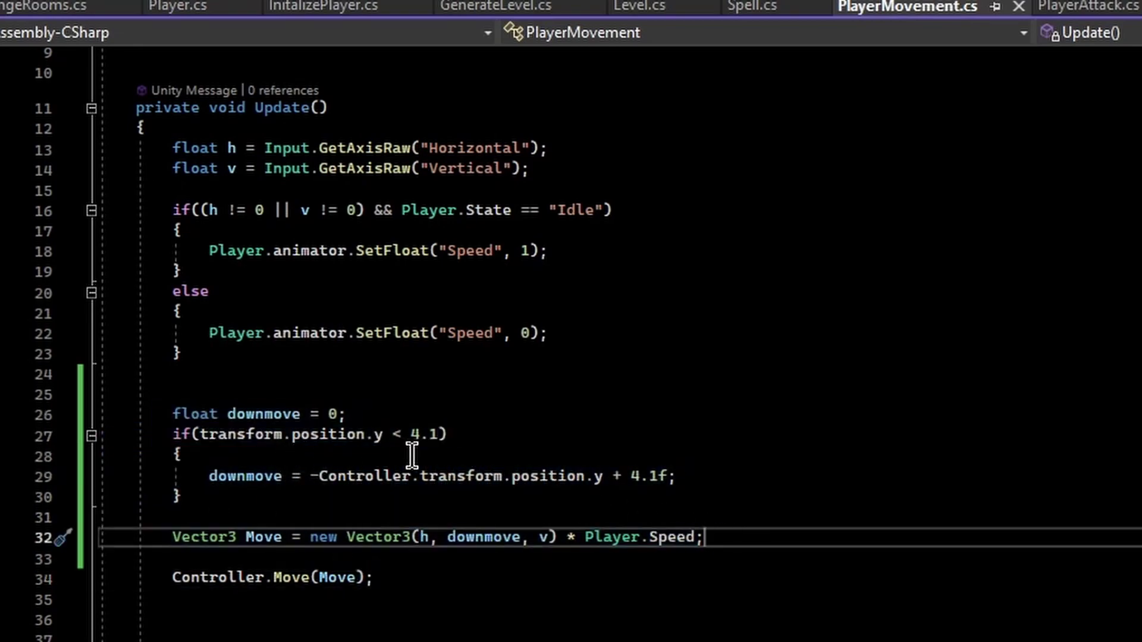
click(377, 435)
drag(411, 434, 438, 434)
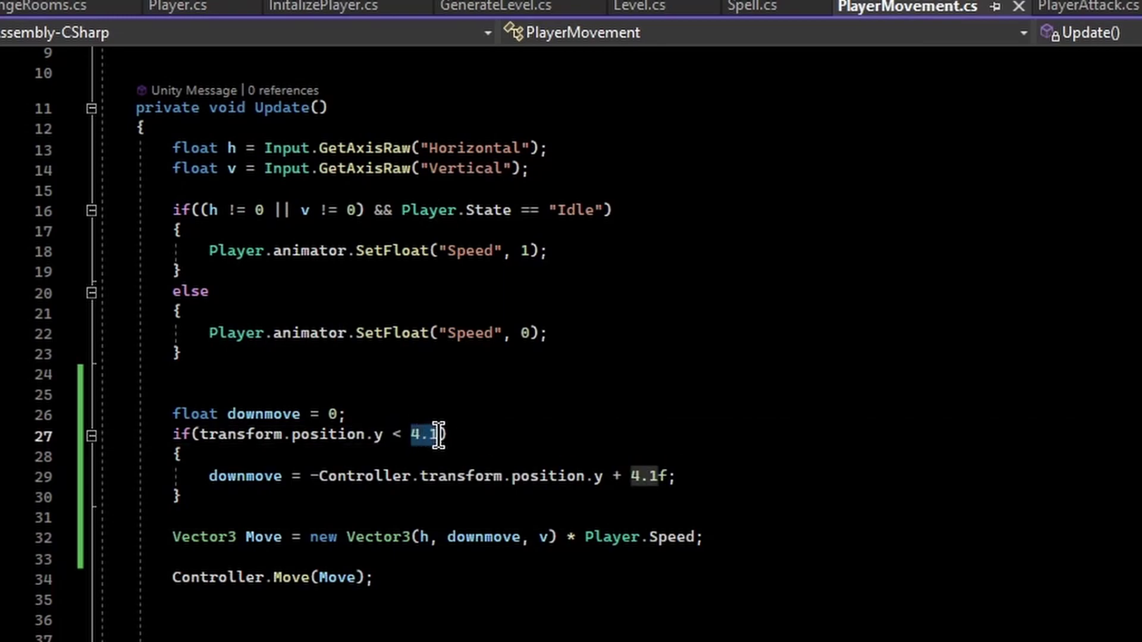
drag(301, 475, 412, 476)
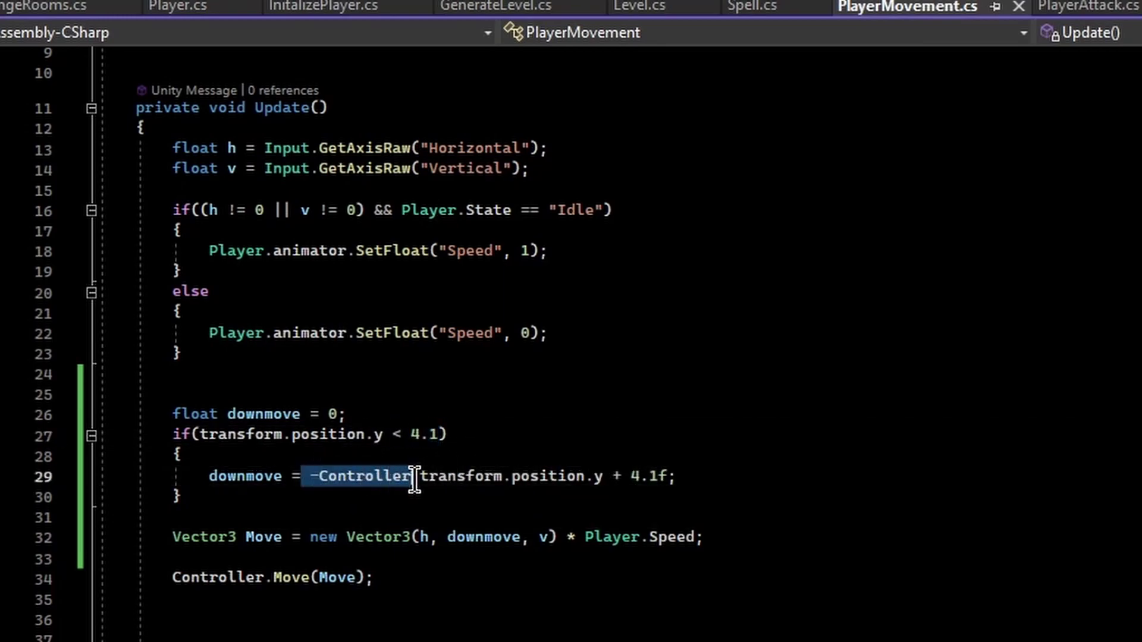
drag(310, 476, 688, 476)
key(Up)
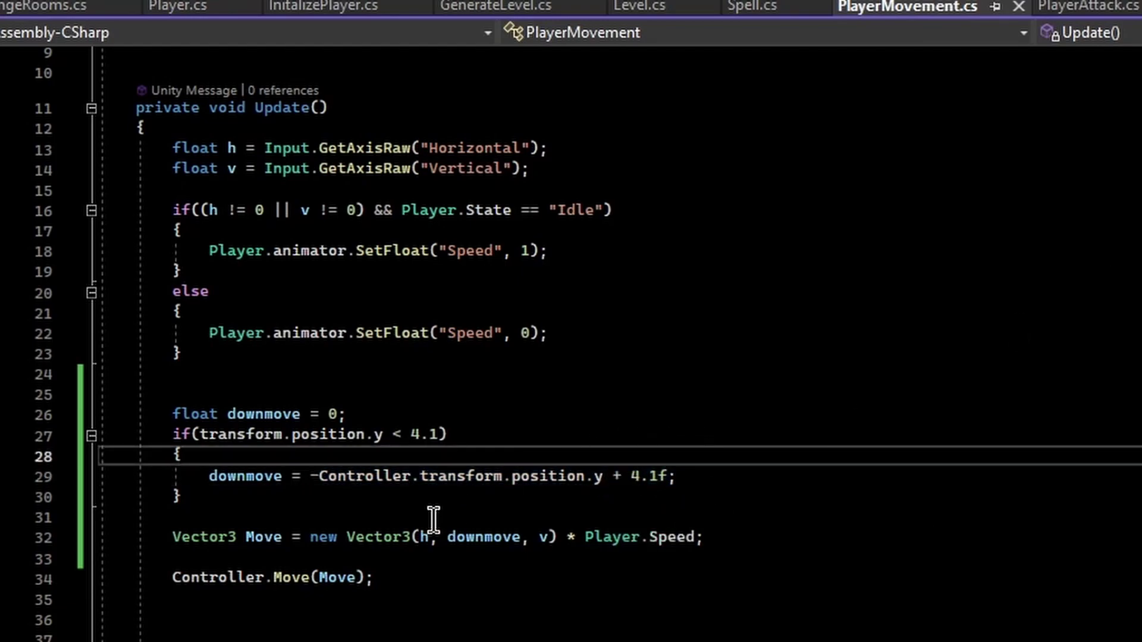
Examine how downmove feeds the Move vector in the Update method of PlayerMovement.cs
drag(240, 537, 301, 537)
click(511, 537)
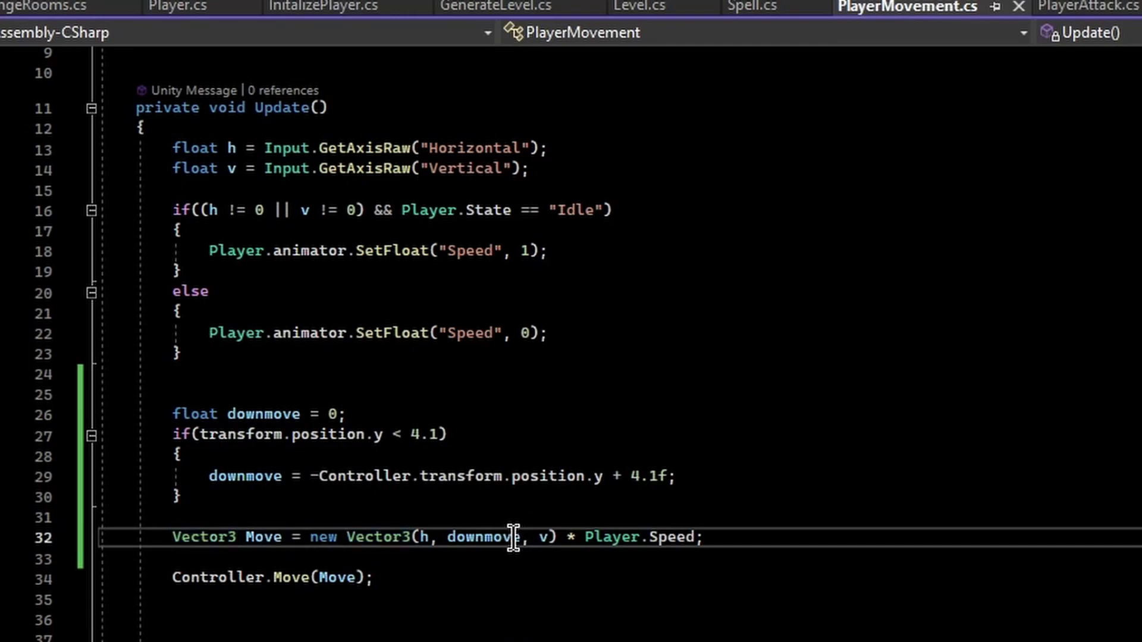
double_click(496, 537)
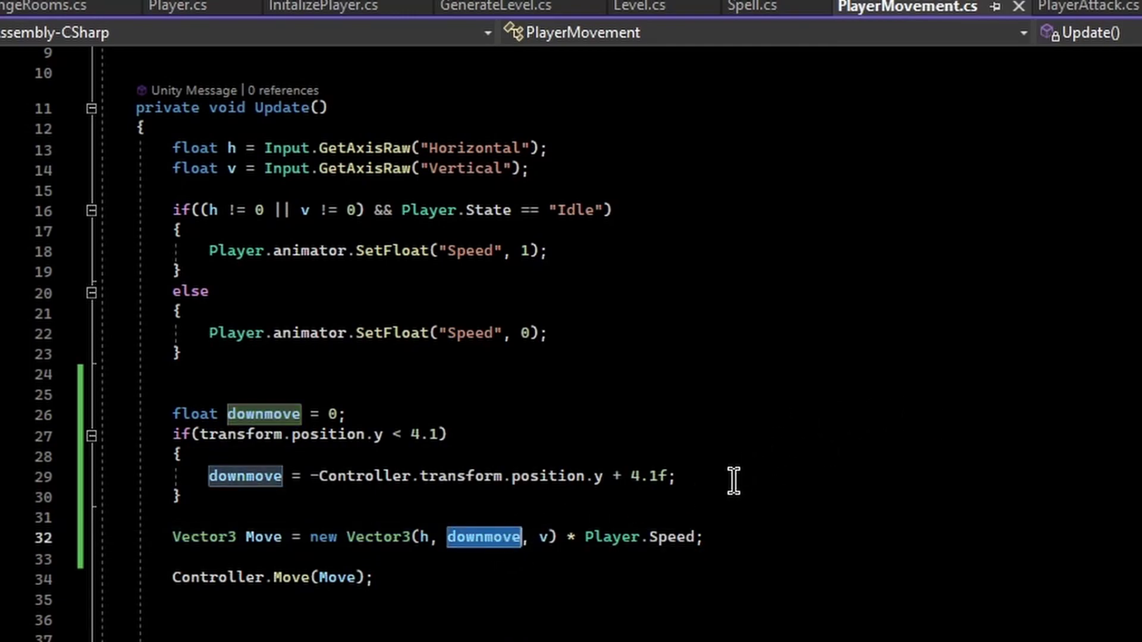
click(716, 518)
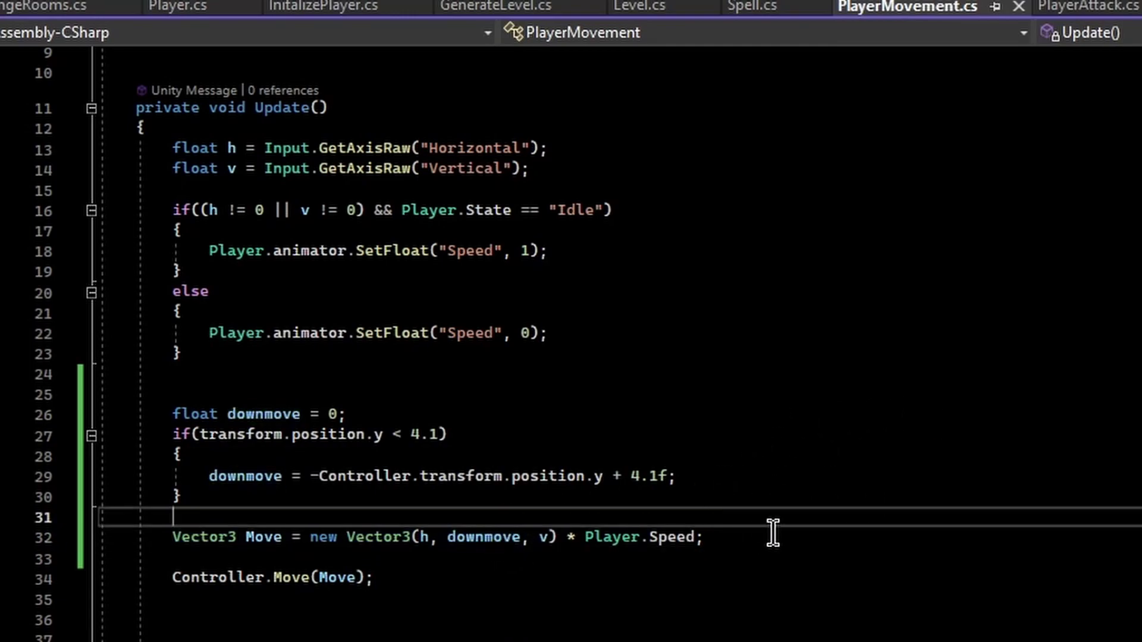
drag(173, 414, 484, 560)
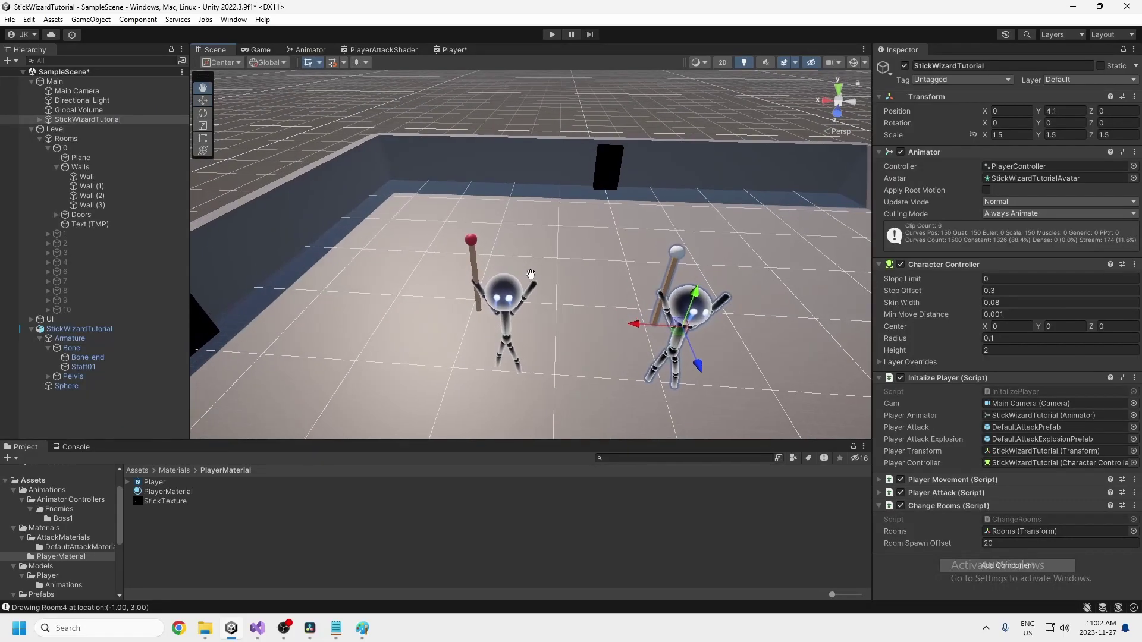
Switch back to Unity, compare the two wizards in the scene, and inspect the new wizard's Sphere and Staff01 components
right_drag(594, 178, 598, 223)
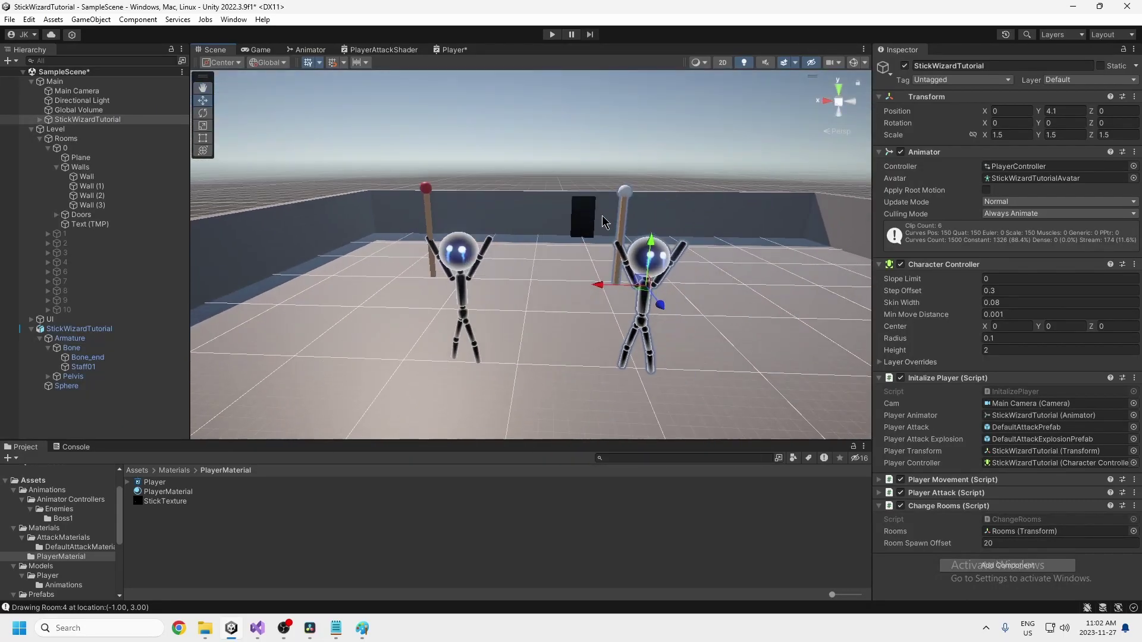
middle_drag(626, 198, 551, 203)
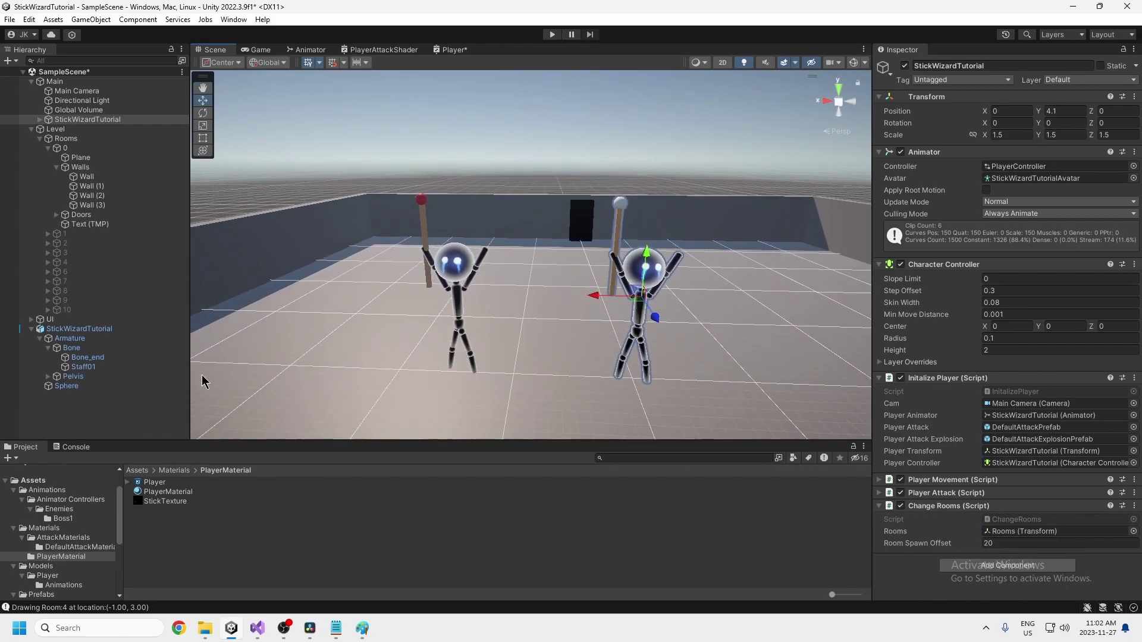
click(75, 386)
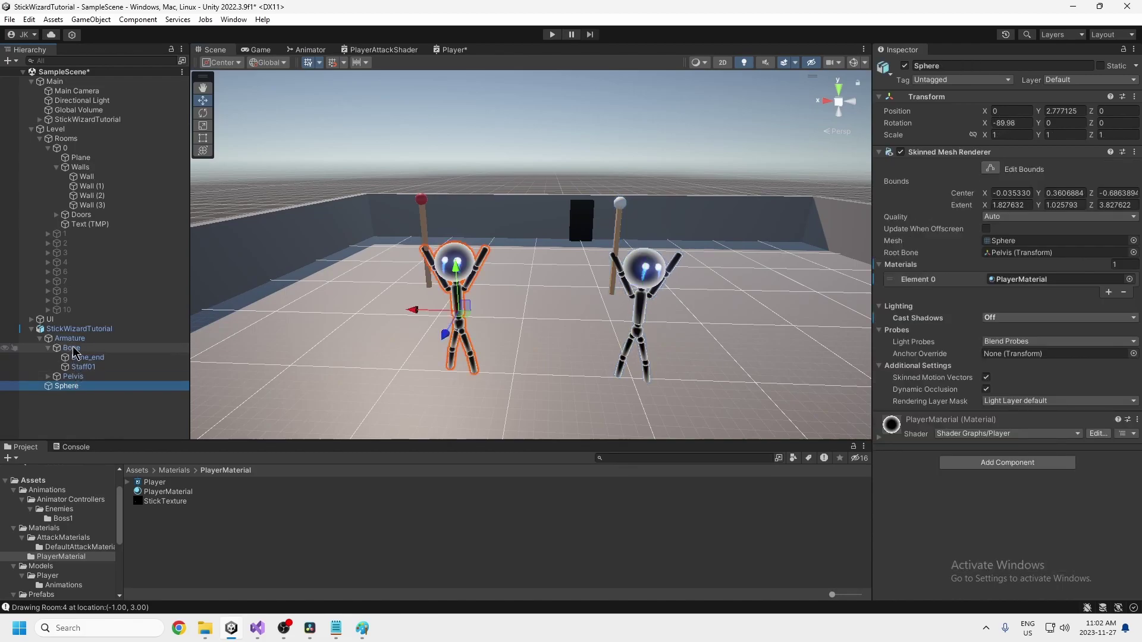
click(80, 367)
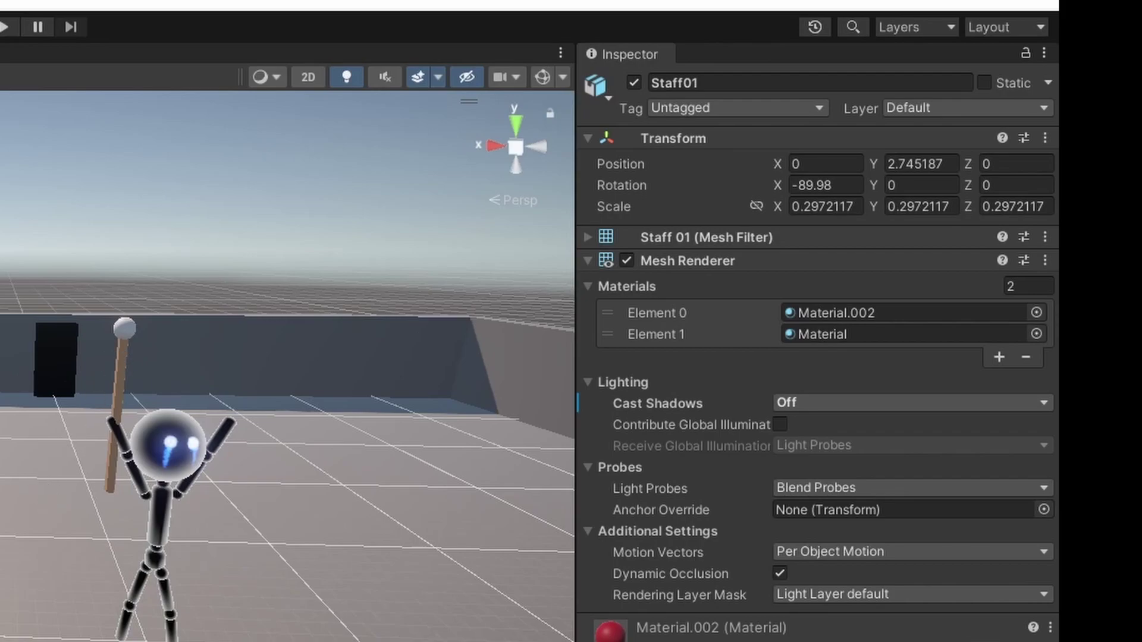
Create a material named StaffHeadMaterial in the PlayerMaterial folder and assign it to Element 0 of the new wizard's Staff01
right_click(160, 533)
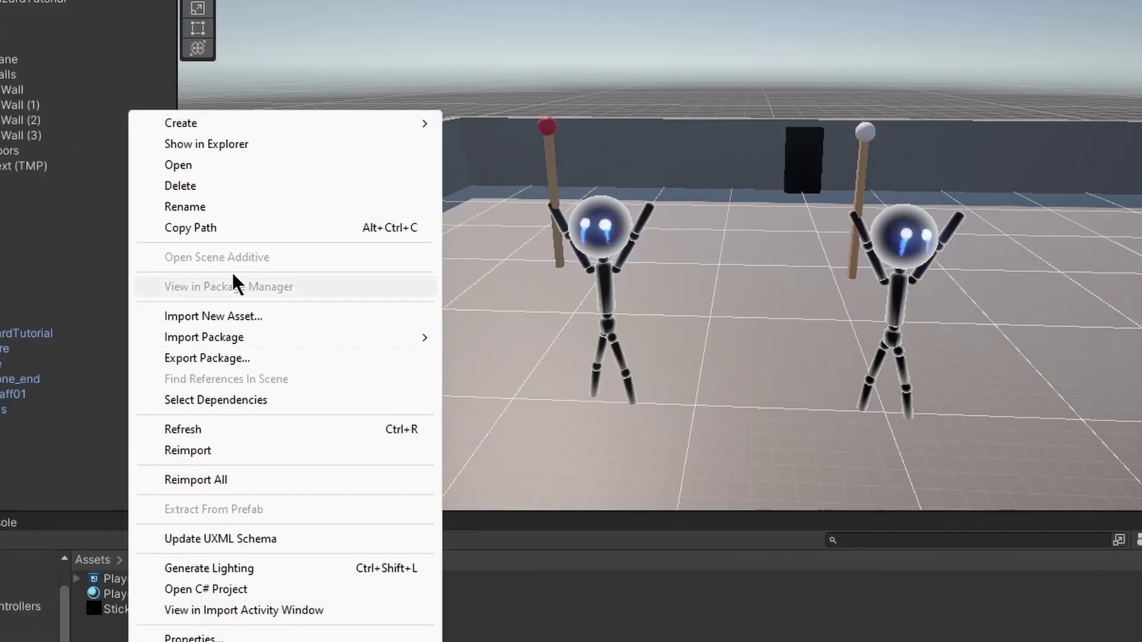
mouse_move(220, 122)
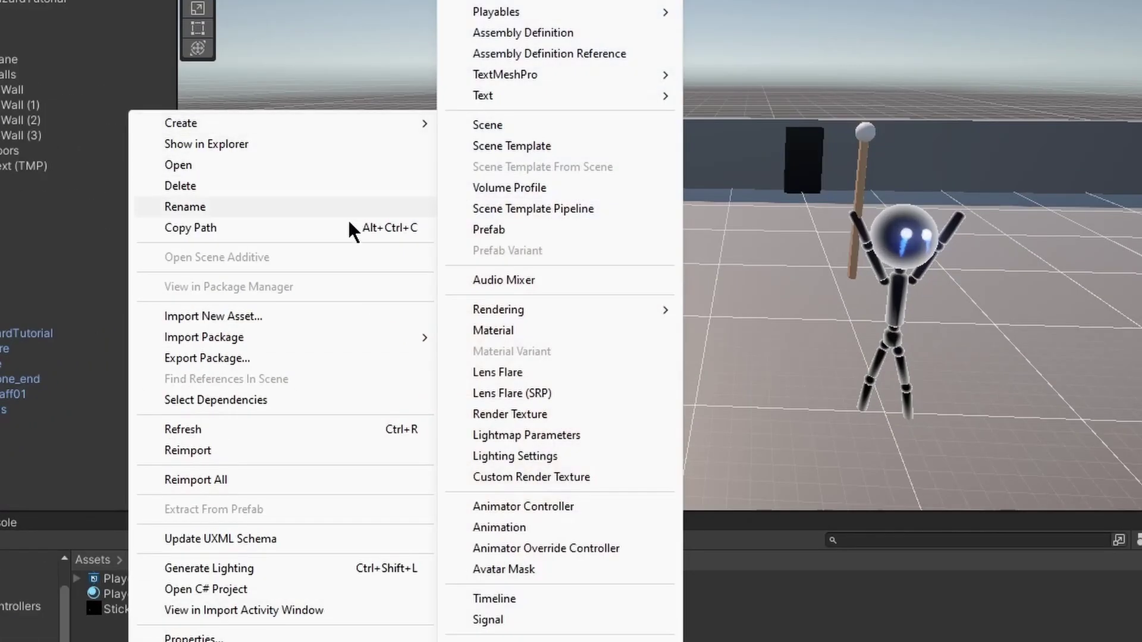
click(478, 329)
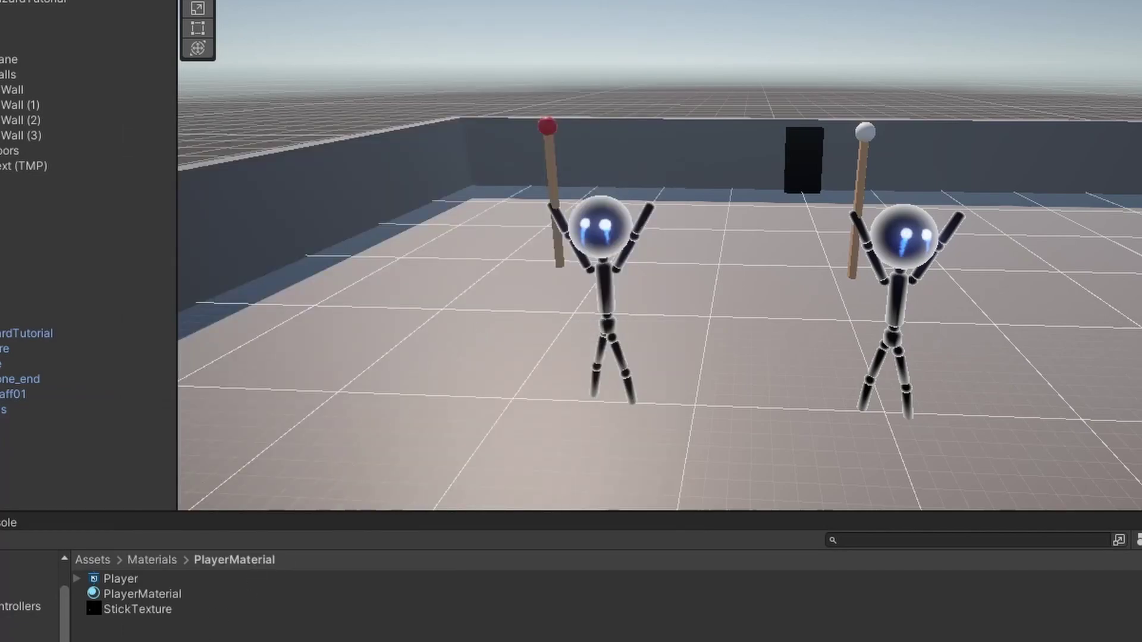
right_click(150, 631)
mouse_move(240, 123)
click(527, 330)
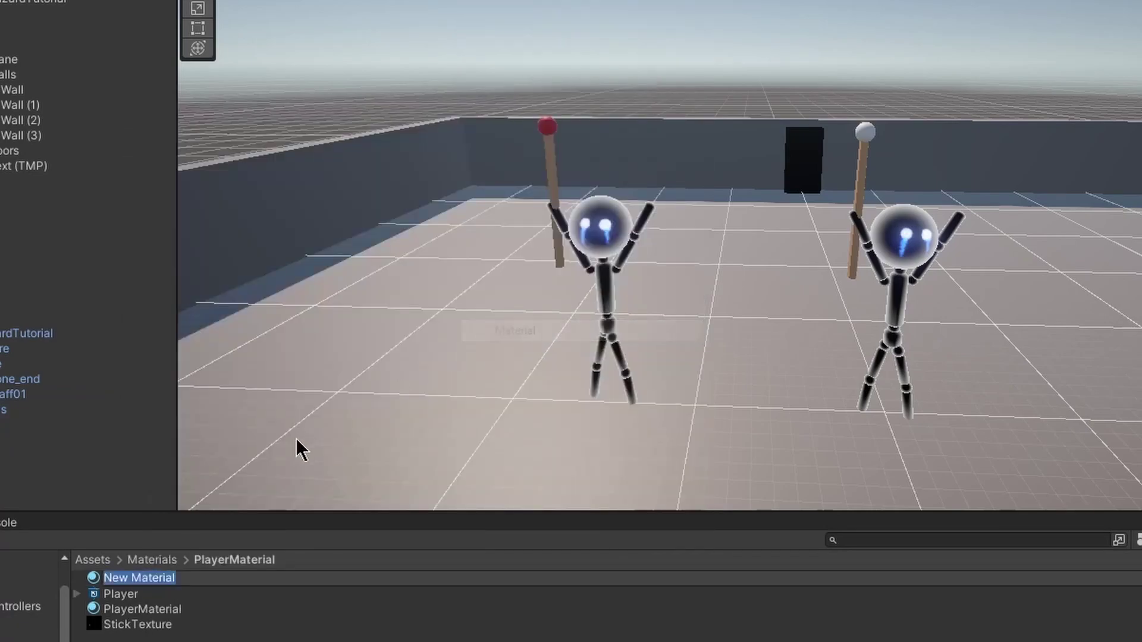
click(156, 578)
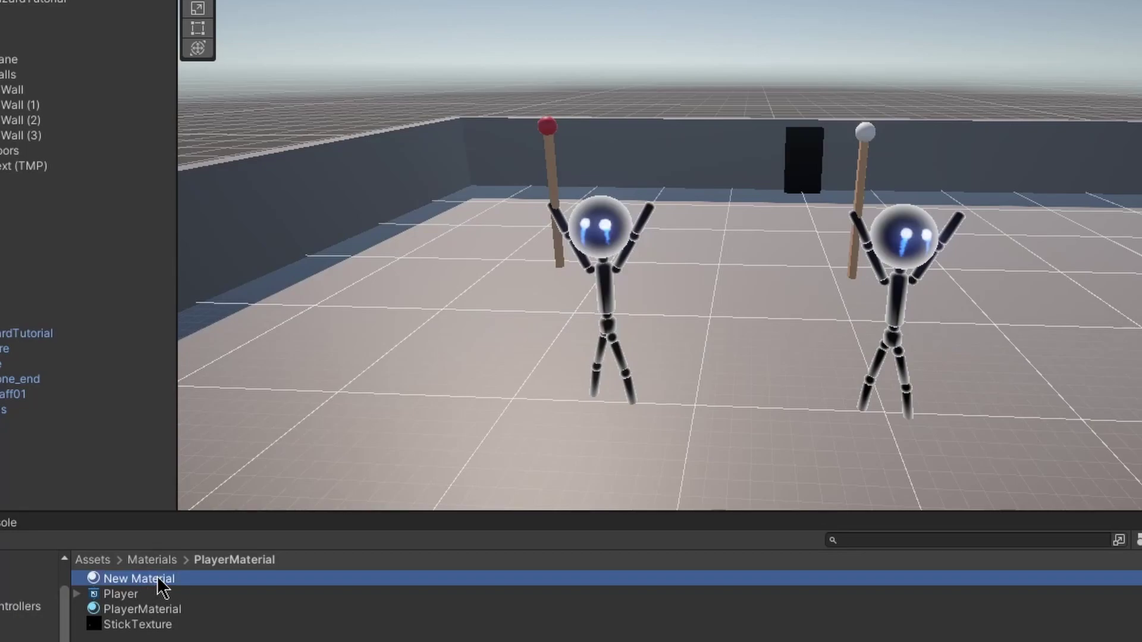
click(175, 577)
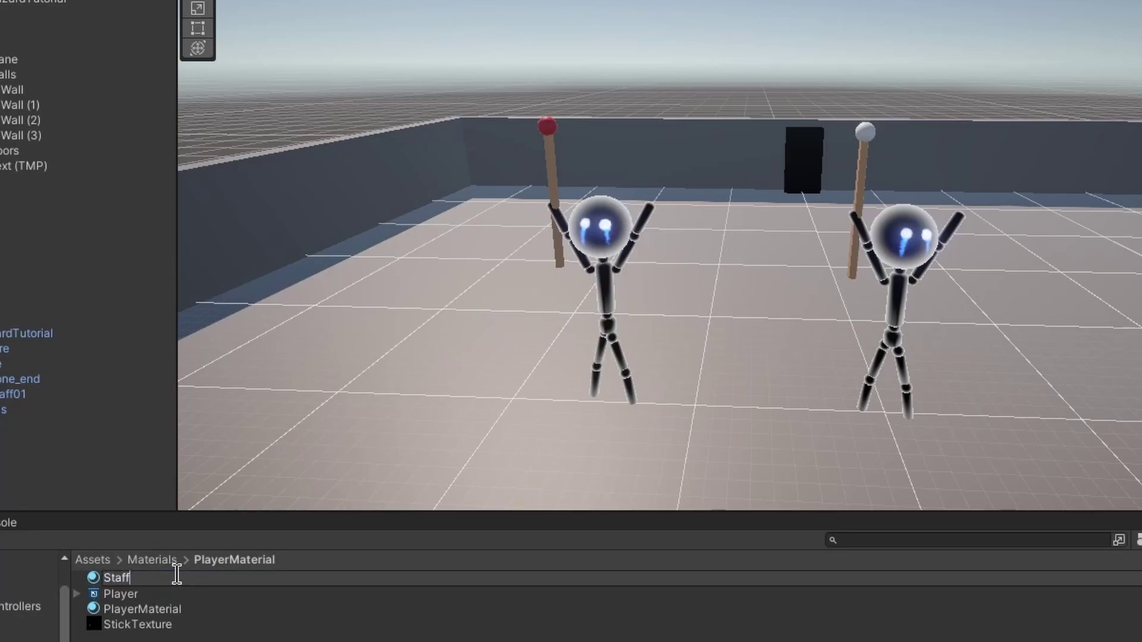
text(al)
key(Return)
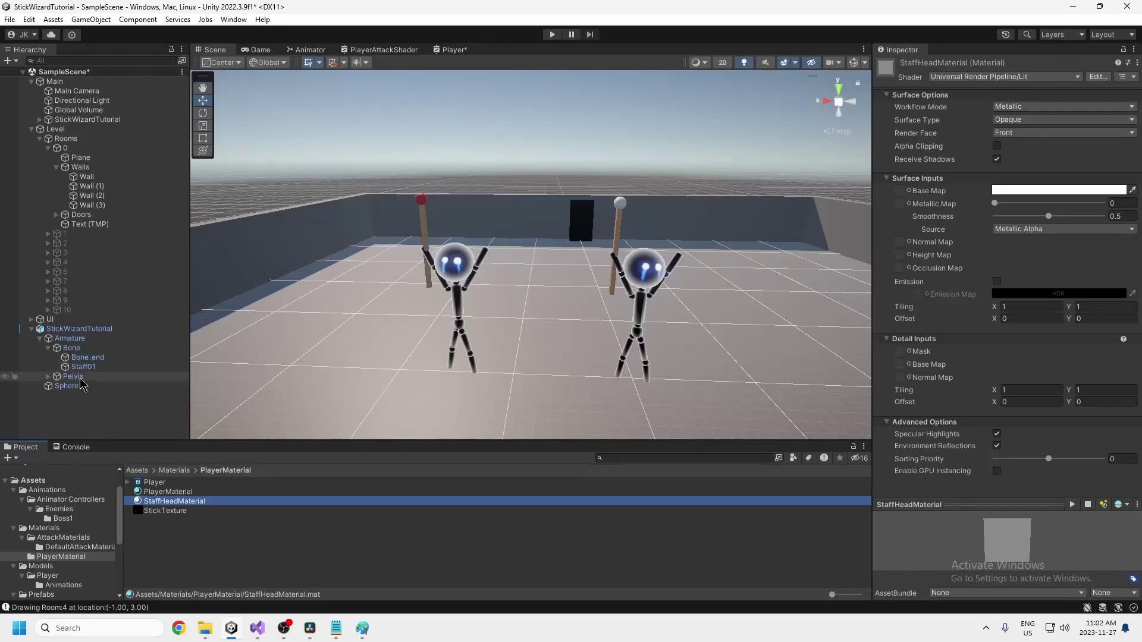
click(6, 394)
drag(169, 501, 994, 199)
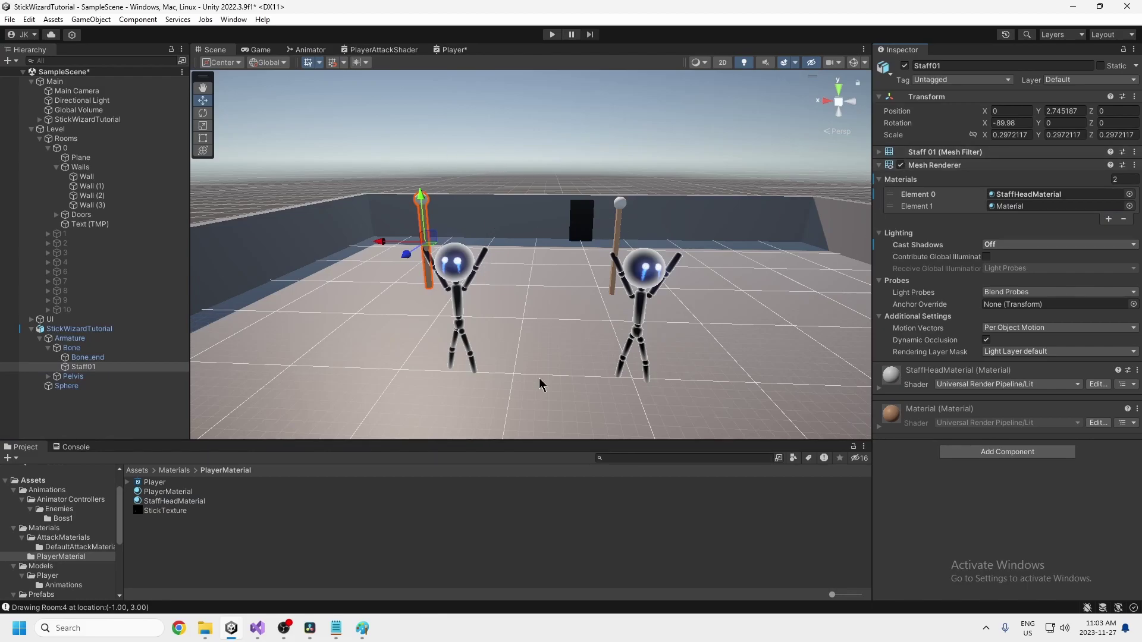
Try a white emission with raised intensity on StaffHeadMaterial, view the staff's glow from above, and disable the emission again
click(172, 501)
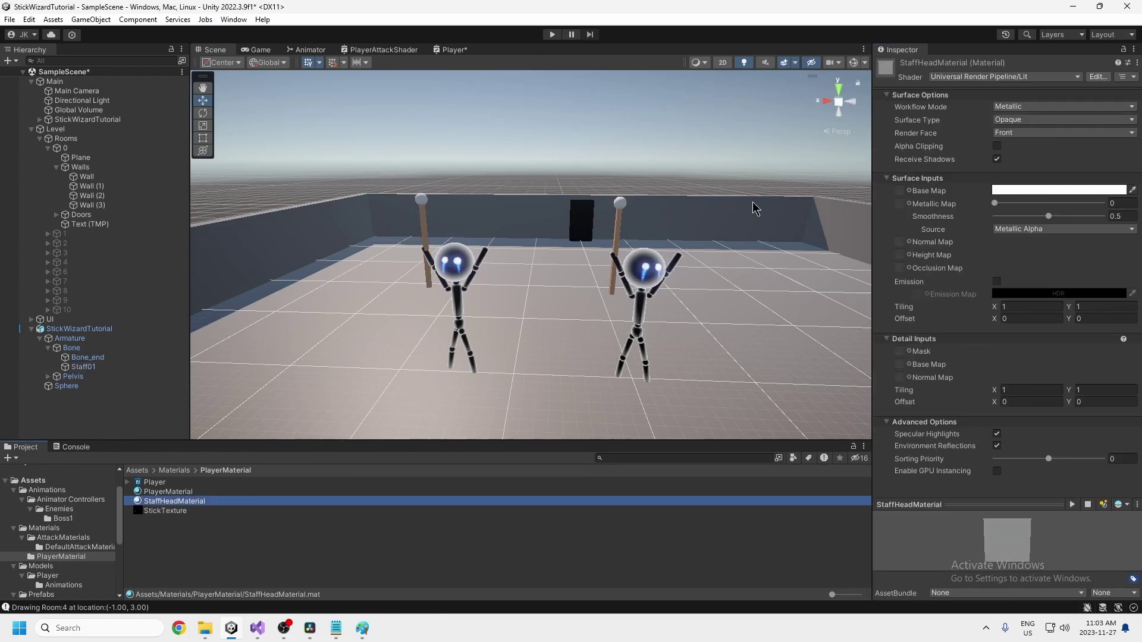
scroll(447, 241, up, 3)
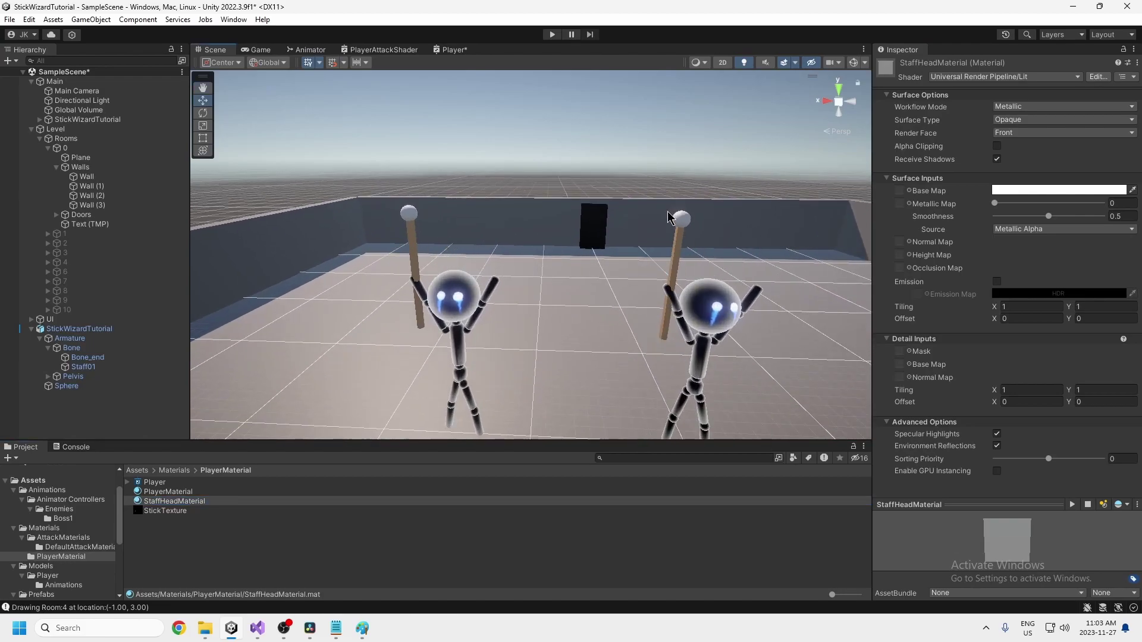
middle_drag(653, 253, 628, 205)
click(997, 281)
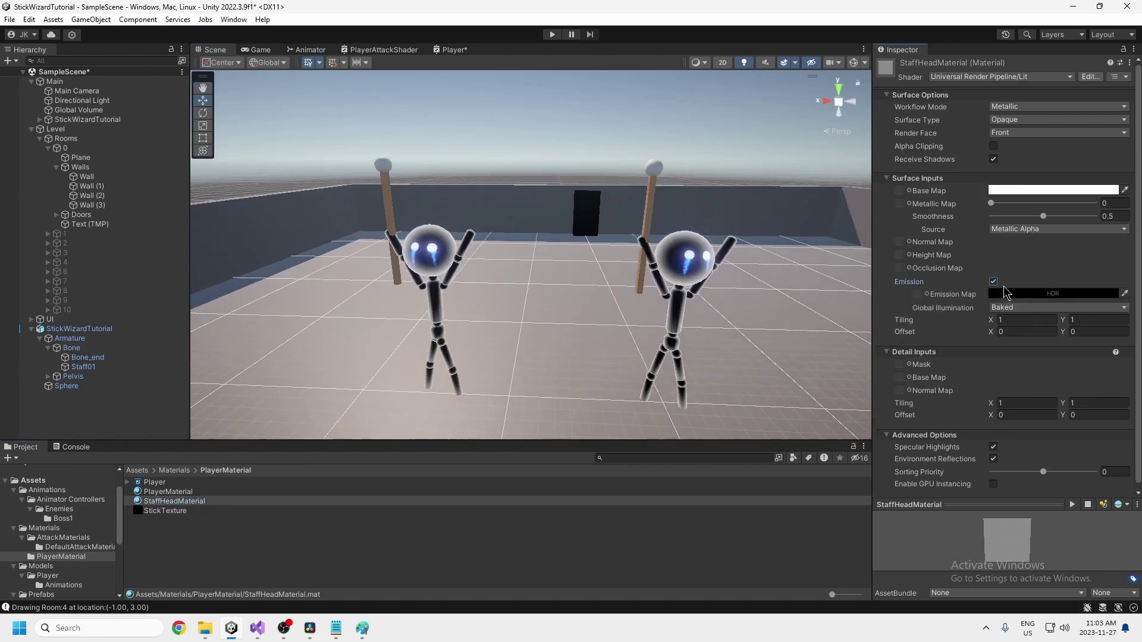
click(996, 293)
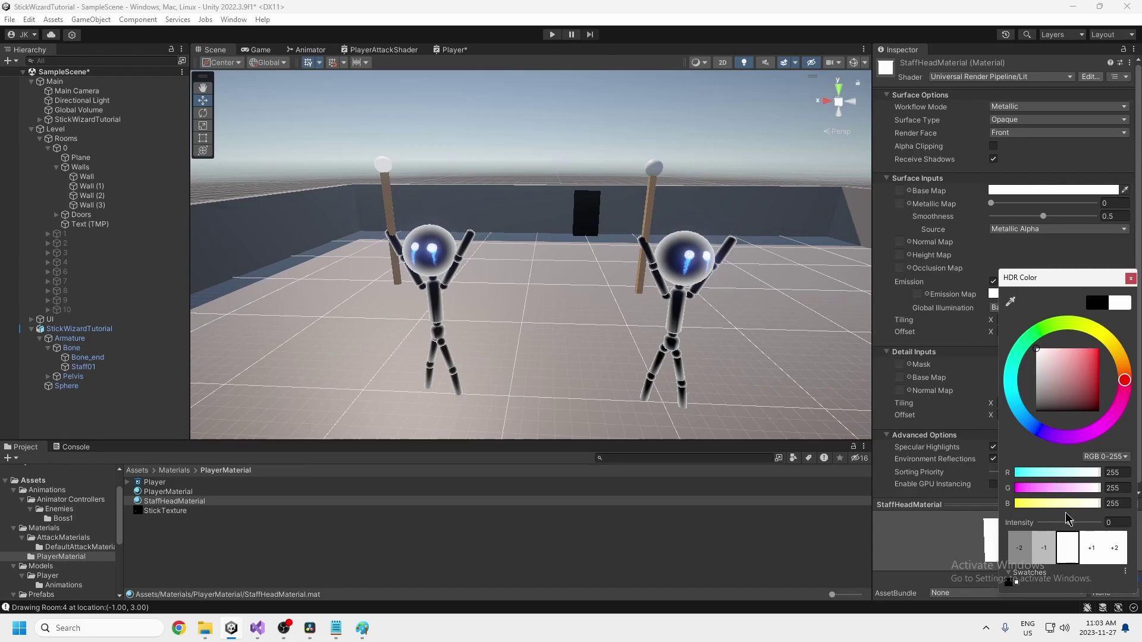
drag(1065, 520, 1088, 523)
middle_drag(633, 325, 680, 334)
alt+drag(557, 261, 604, 359)
alt+drag(588, 305, 589, 275)
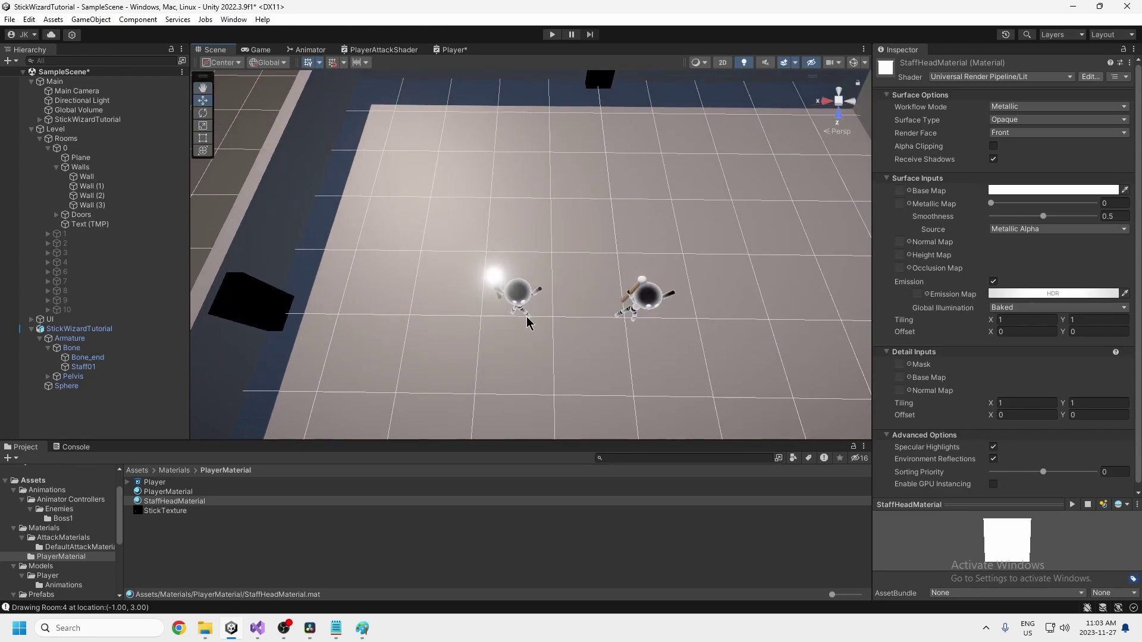
middle_drag(577, 321, 521, 324)
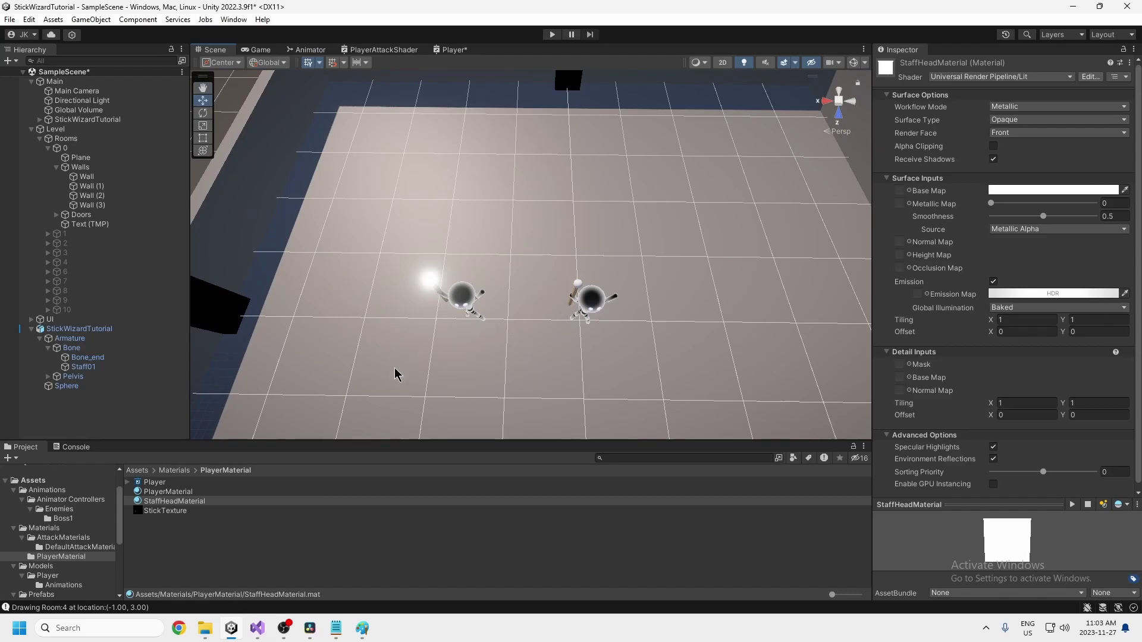
middle_drag(499, 361, 535, 287)
click(993, 281)
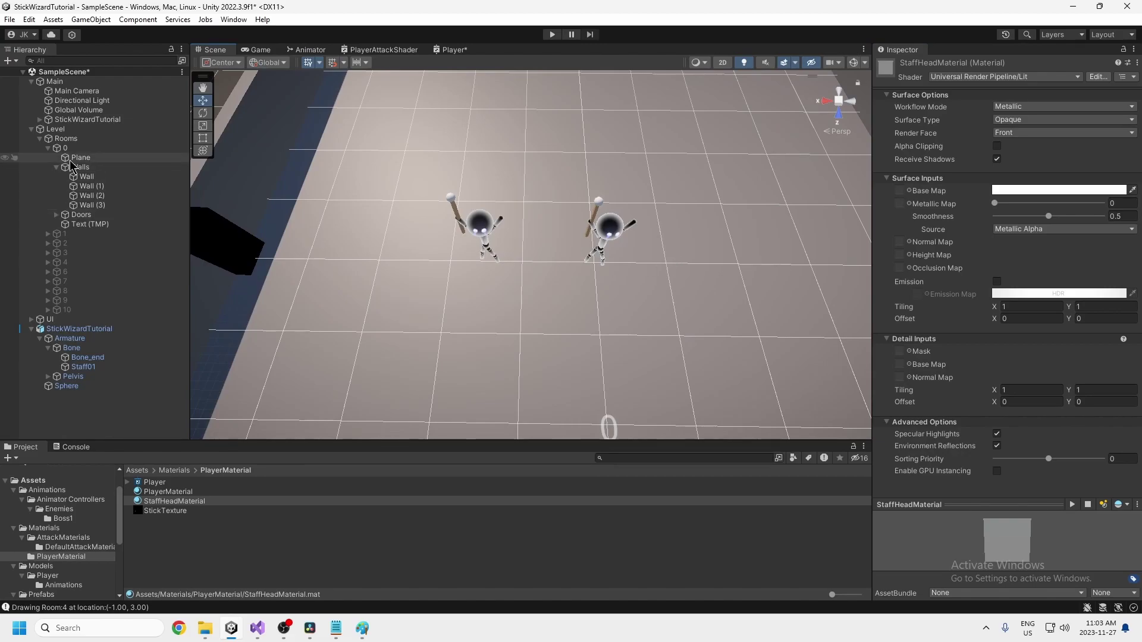
Inspect the Particle System on Staff01 of the StickWizardTutorial under Main and frame it in the scene
click(40, 119)
click(137, 167)
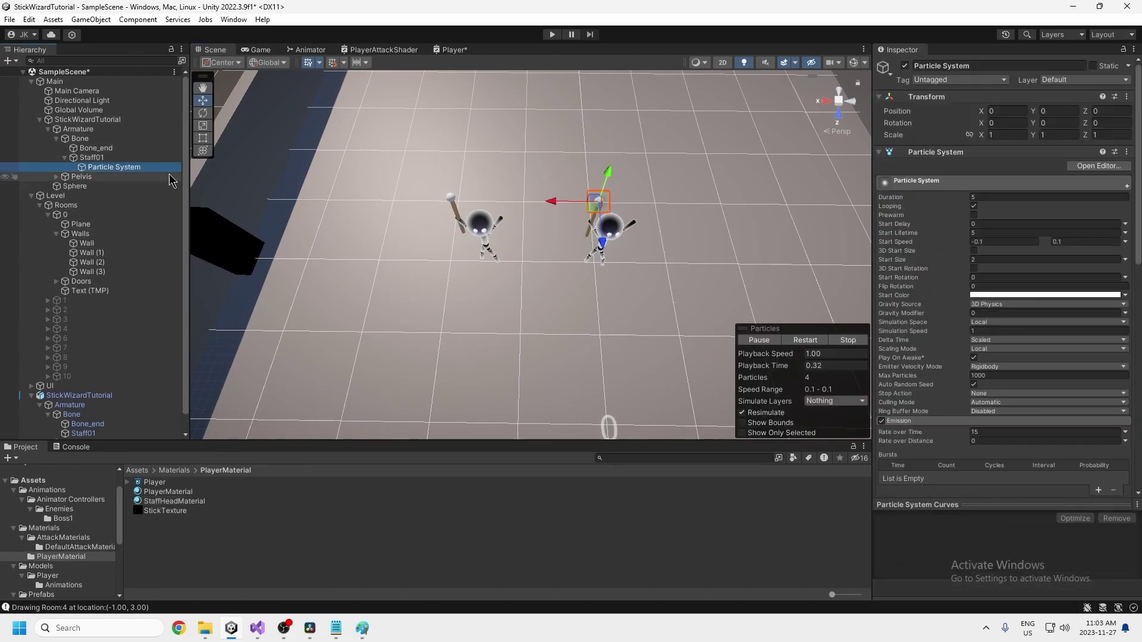
key(f)
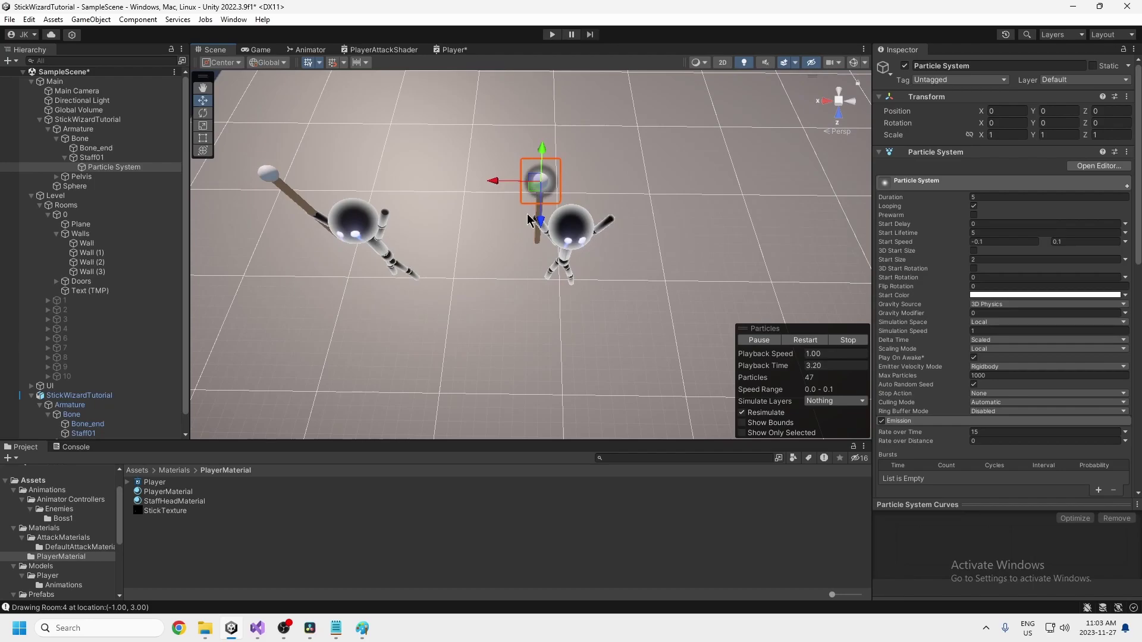
middle_drag(454, 245, 460, 264)
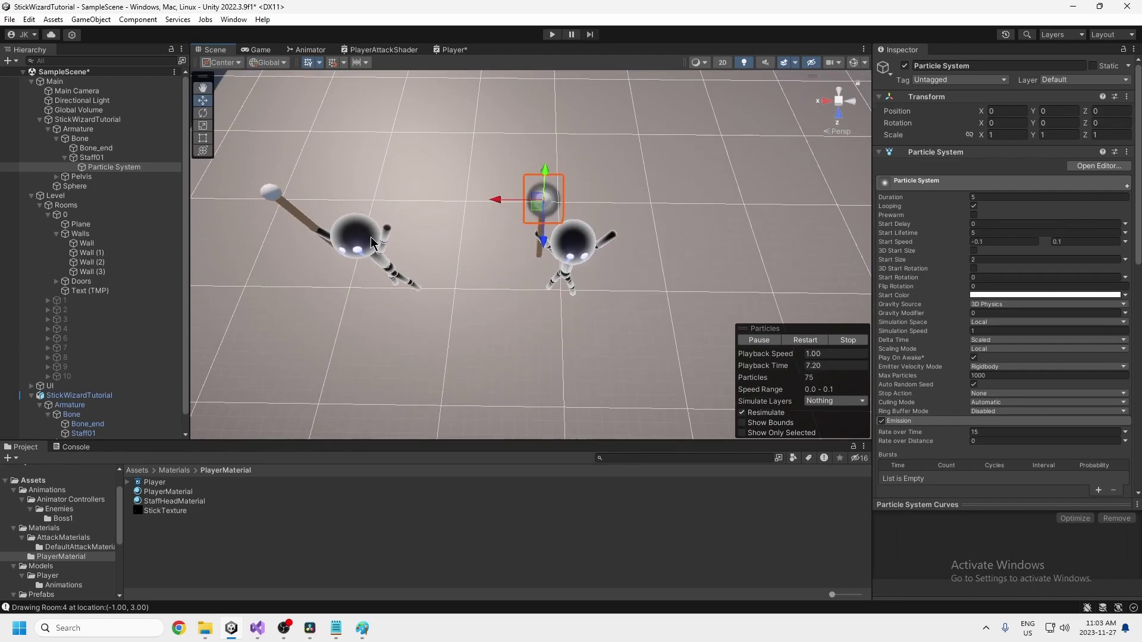
Add a Particle System as a child of the new wizard's Staff01 and view its particles from the front
scroll(321, 309, down, 3)
scroll(83, 417, down, 1)
click(83, 415)
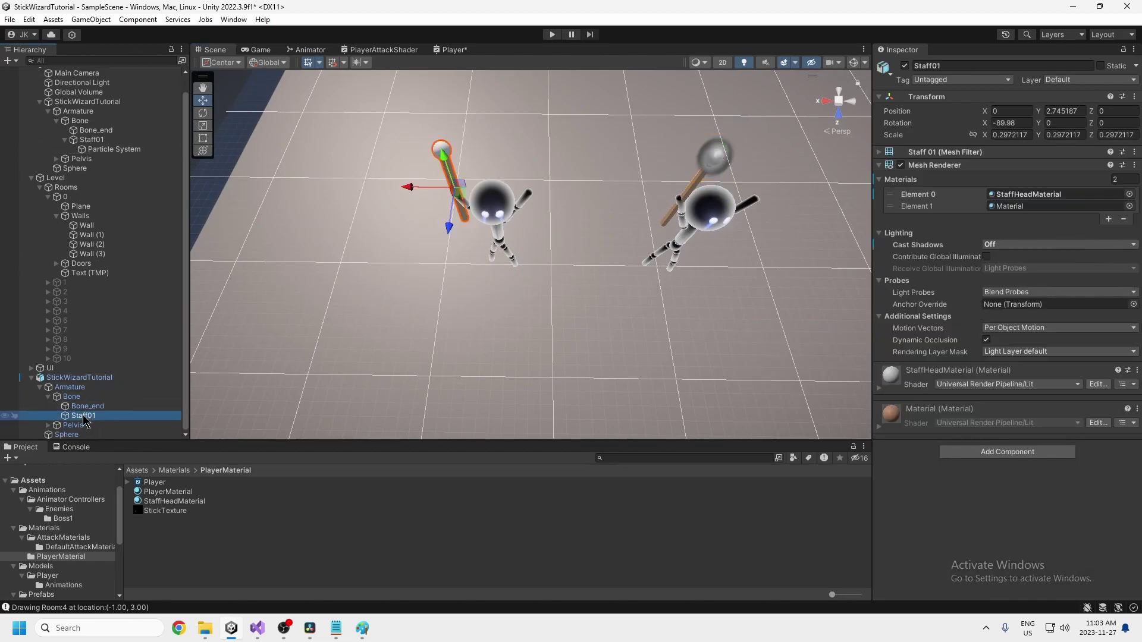
right_click(84, 416)
mouse_move(127, 406)
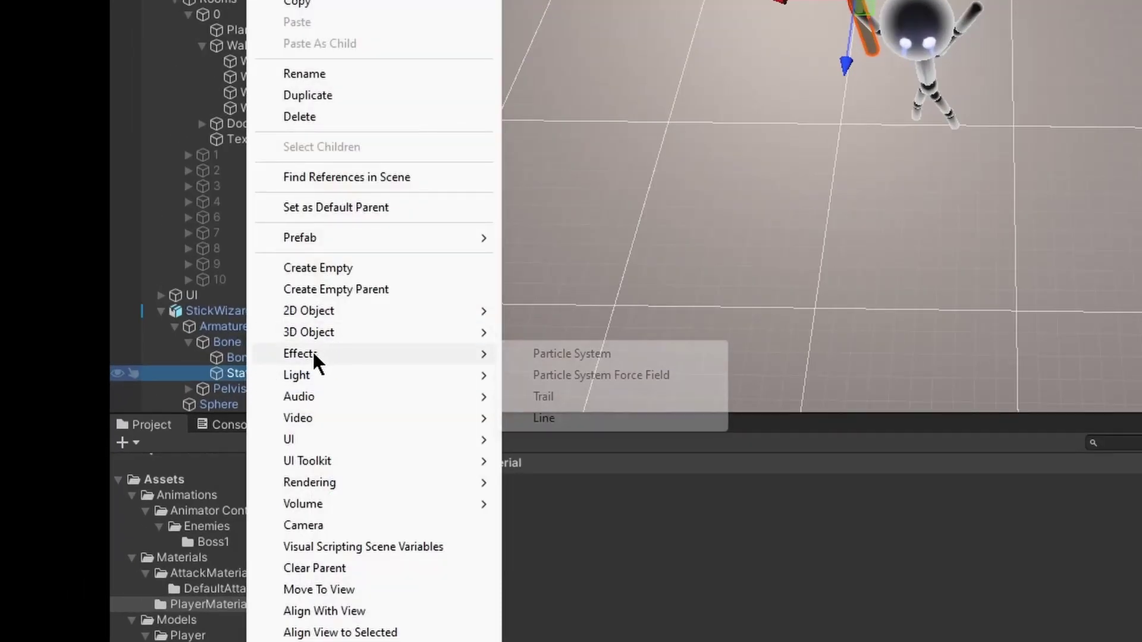
click(552, 351)
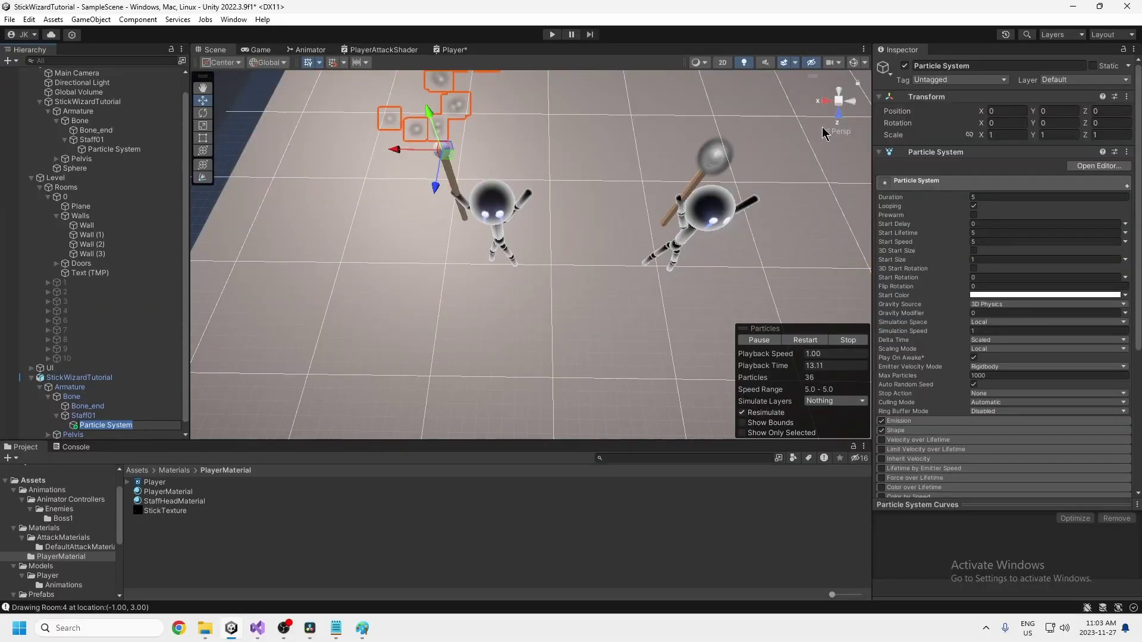
middle_drag(991, 12, 1056, 190)
middle_drag(575, 305, 559, 214)
scroll(559, 214, down, 2)
mouse_move(508, 173)
alt+mouse_down()
mouse_move(527, 104)
mouse_move(509, 187)
alt+mouse_up()
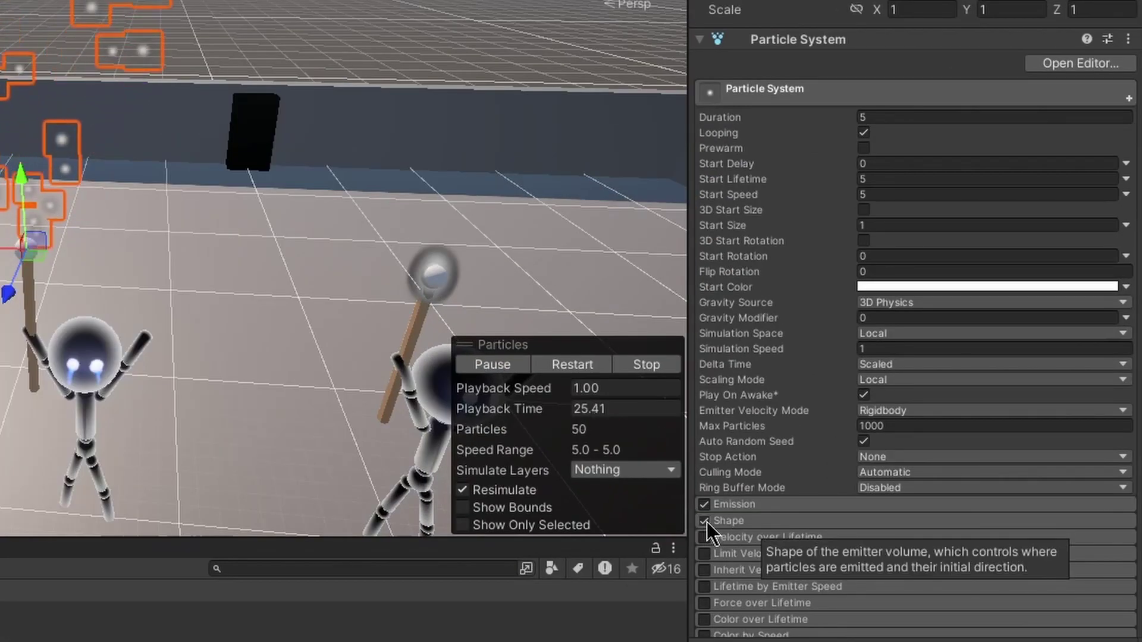
Turn off the Shape module of the new staff's Particle System and set its Start Speed to 0
click(704, 522)
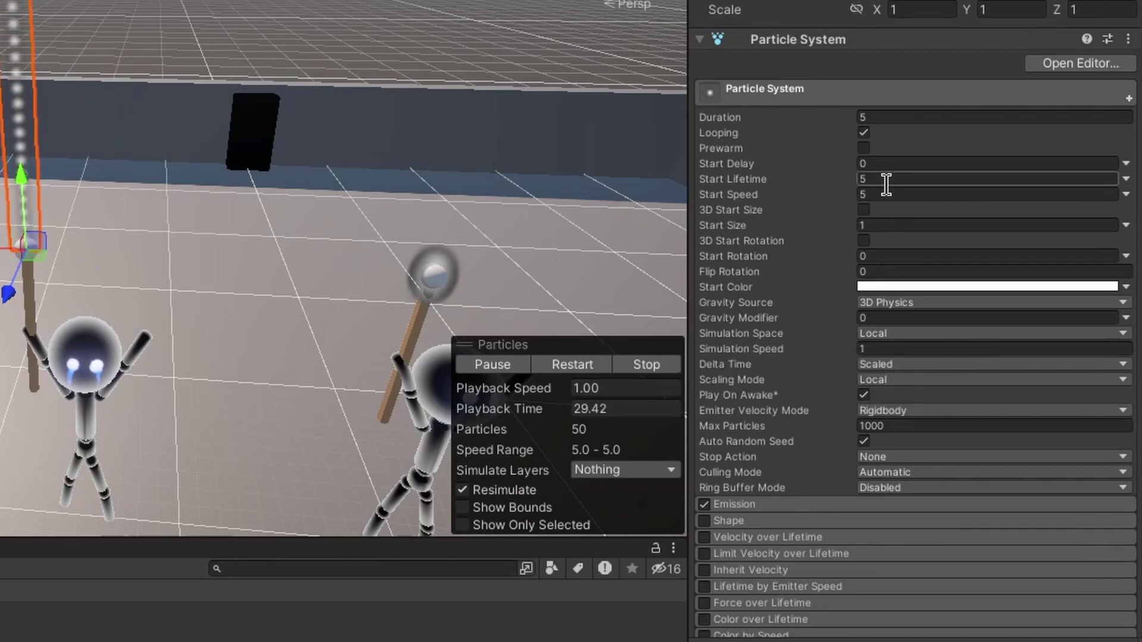
click(1127, 196)
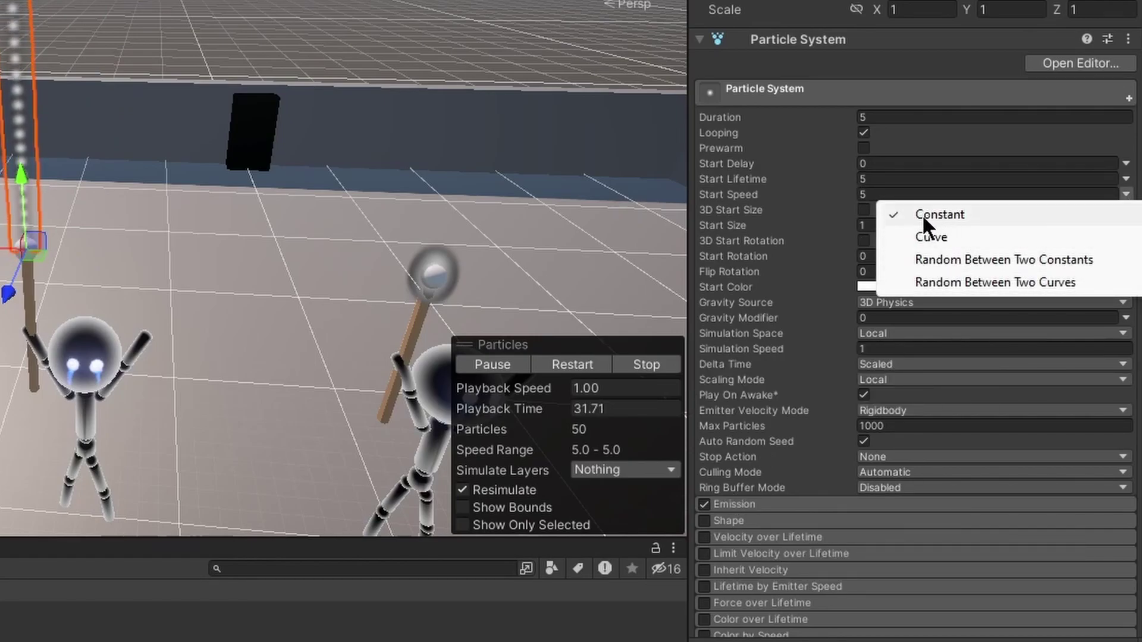
click(872, 196)
text(.1)
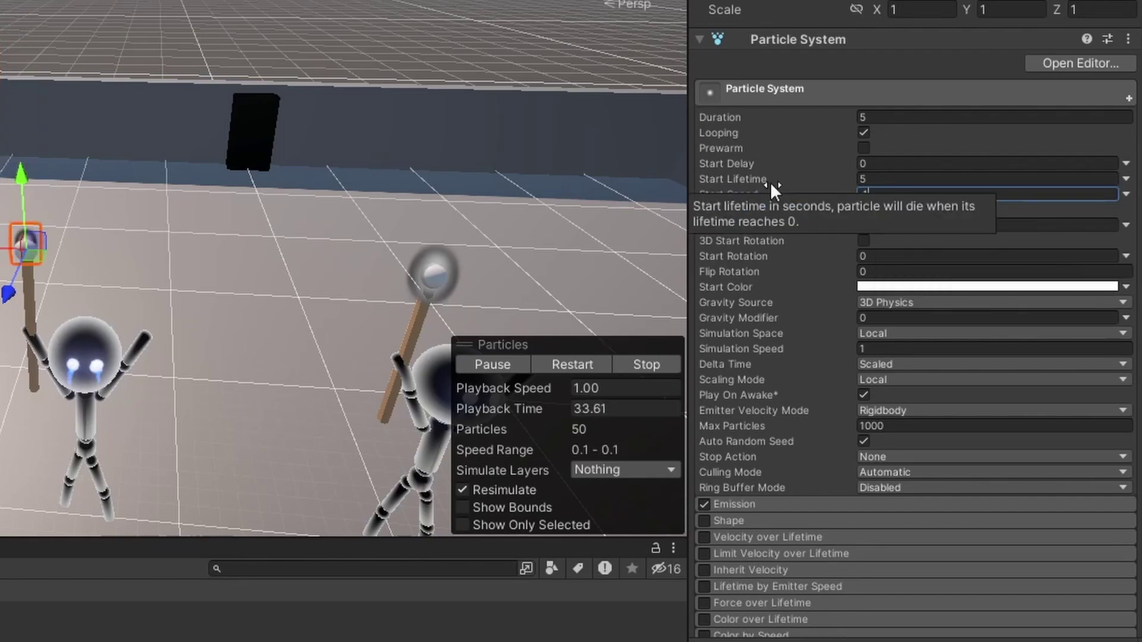
key(BackSpace)
key(BackSpace)
text(0)
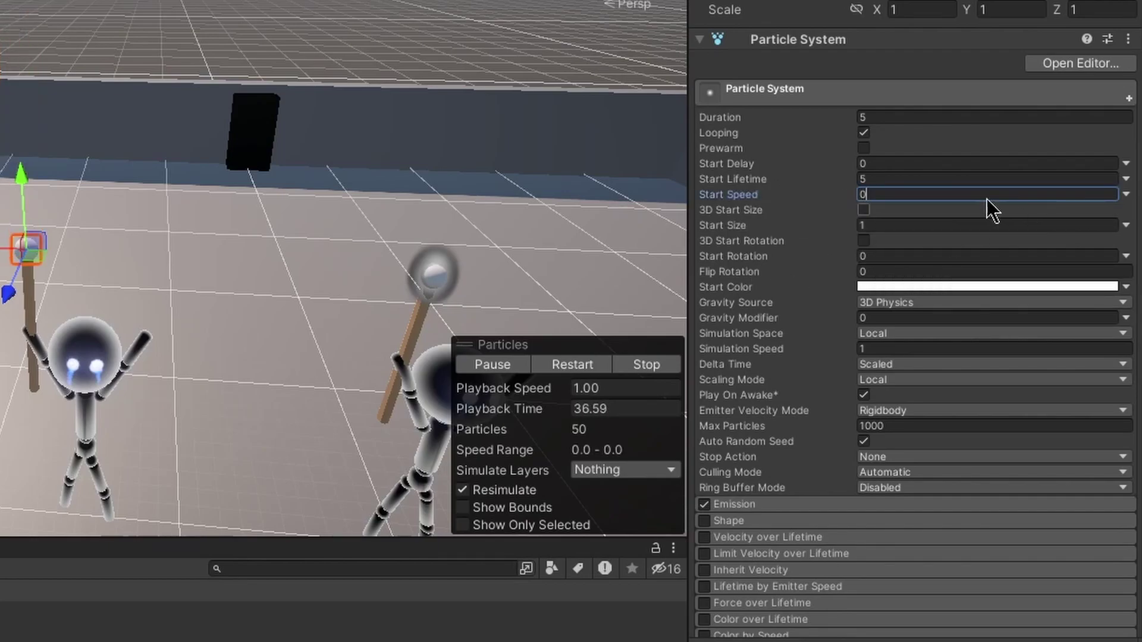
Set the Particle System's Start Size to 2 and view the glow around the staff head up close
click(895, 224)
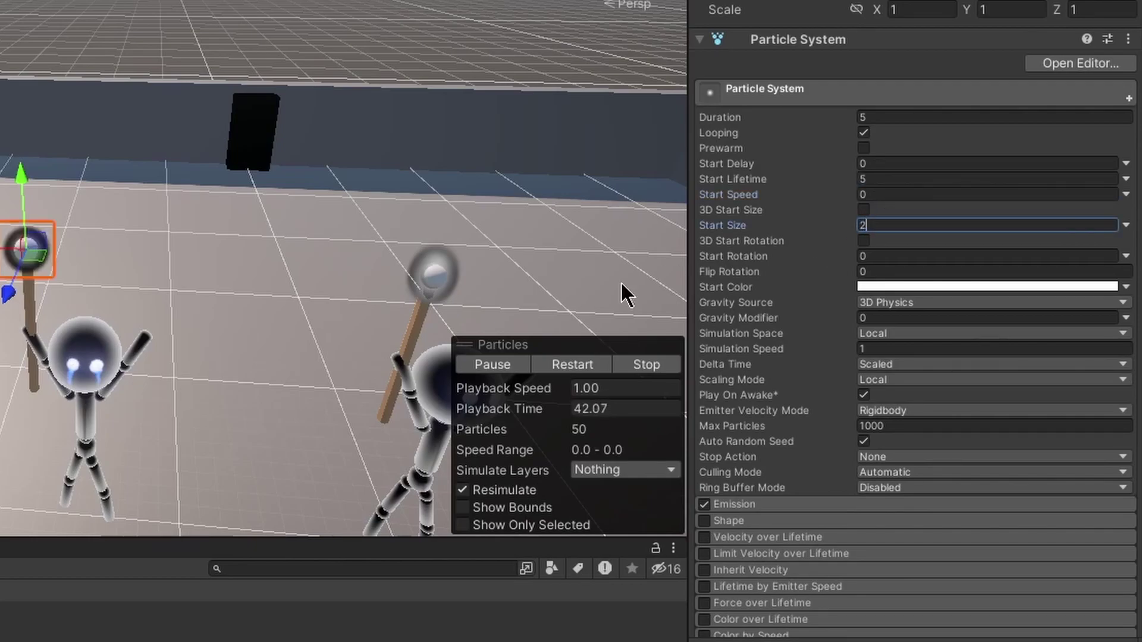
middle_drag(96, 326, 105, 267)
scroll(166, 153, up, 3)
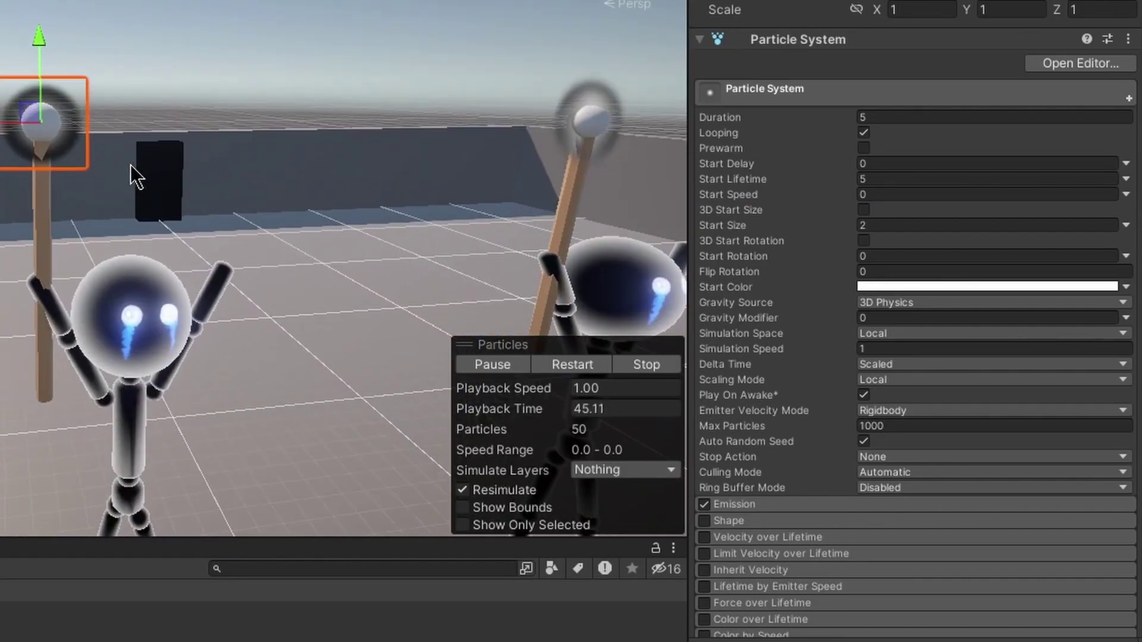
middle_drag(130, 165, 127, 171)
alt+drag(221, 155, 8, 186)
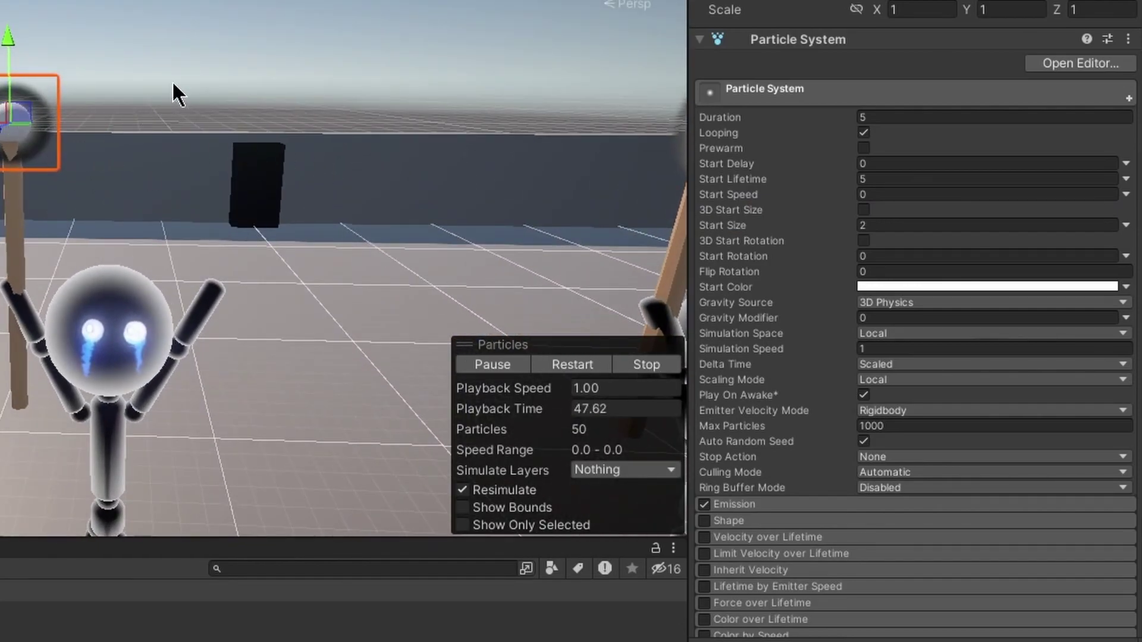
Assign the Default-Particle material to the Particle System's Renderer module
scroll(815, 409, down, 8)
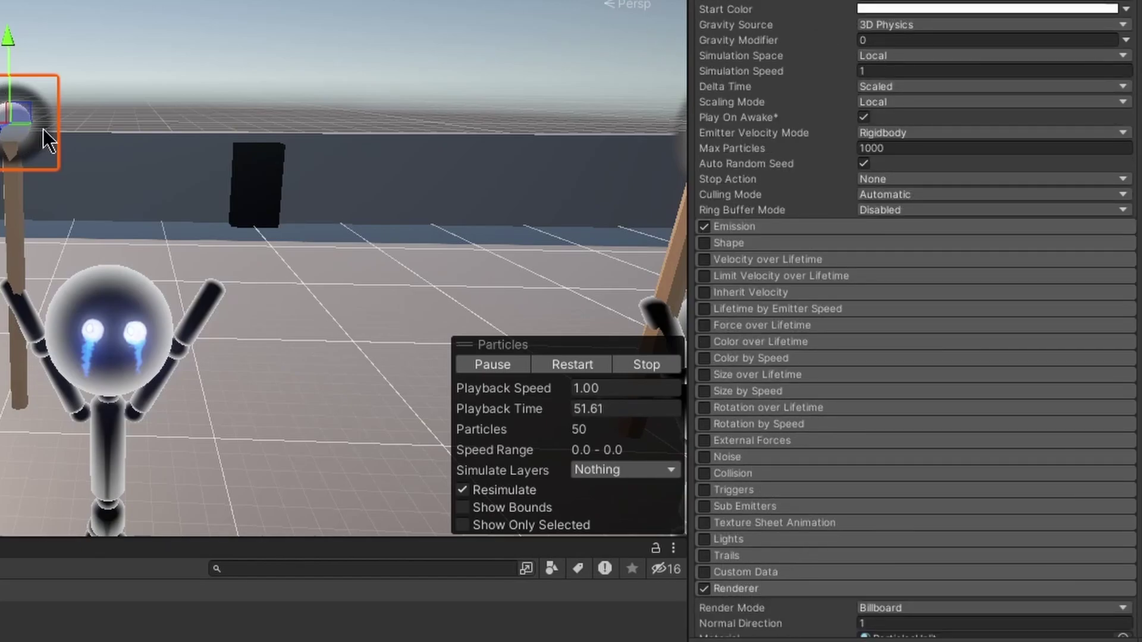
scroll(872, 543, down, 10)
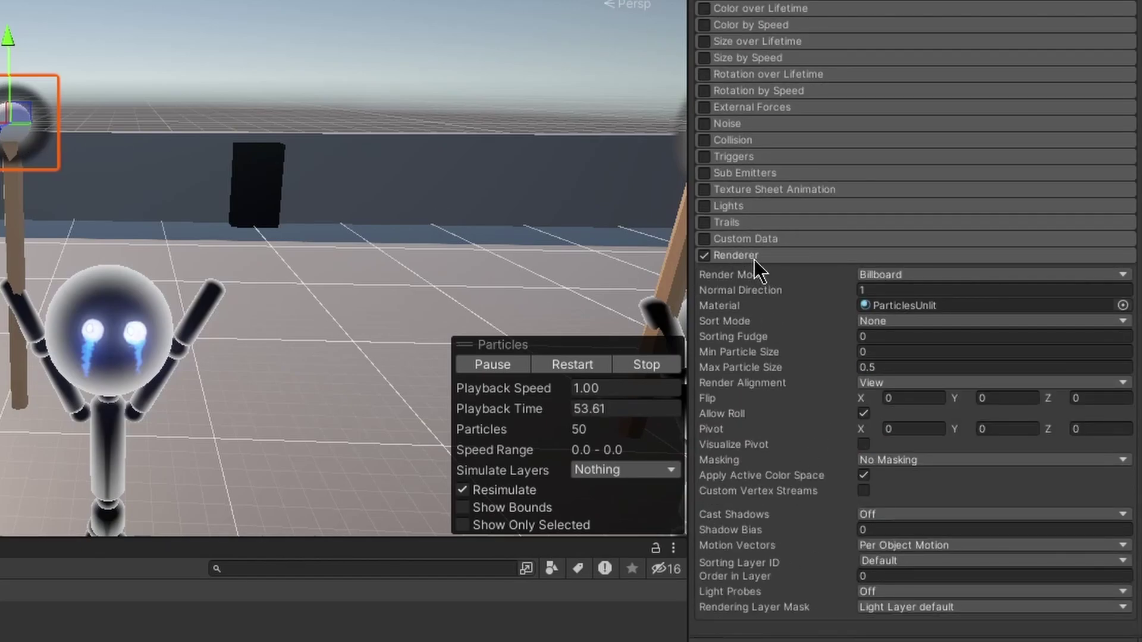
click(1122, 305)
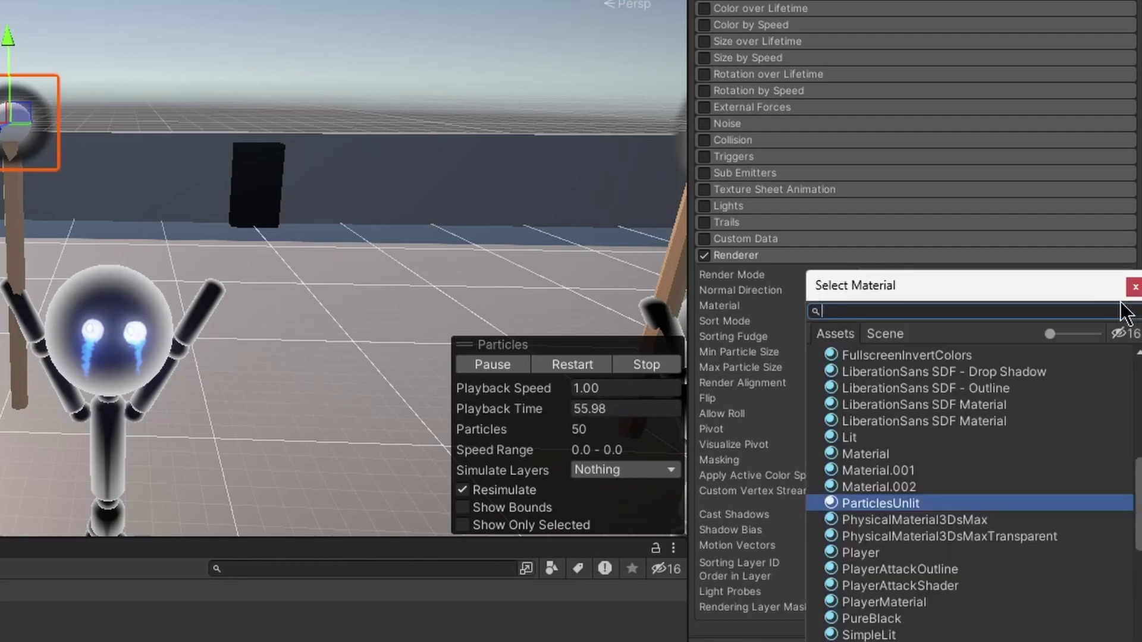
text(particle)
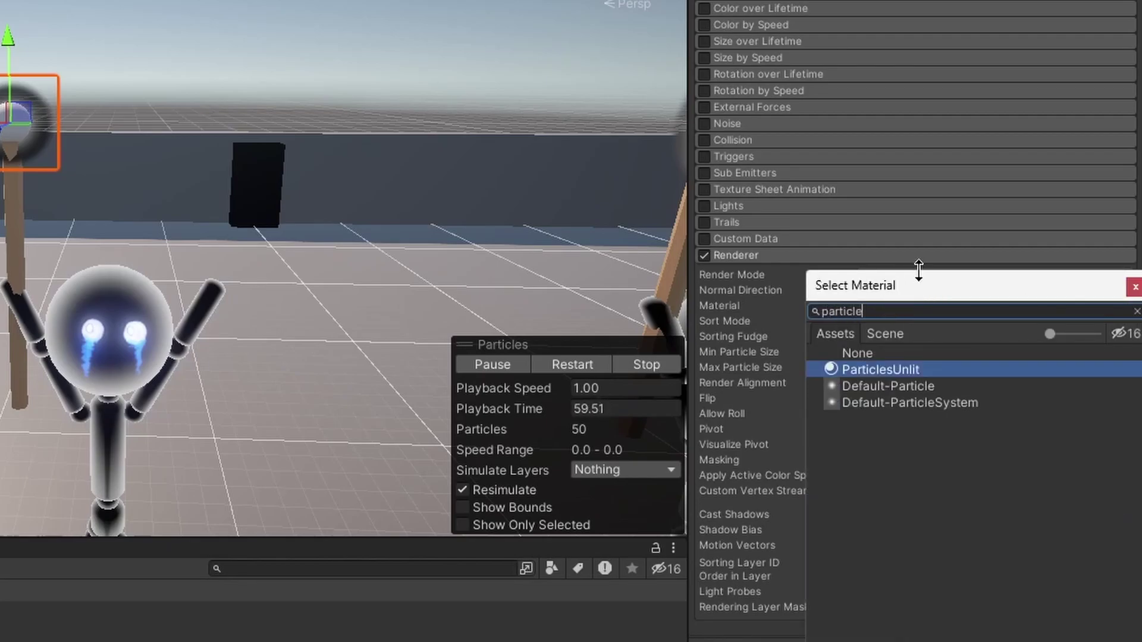
click(887, 385)
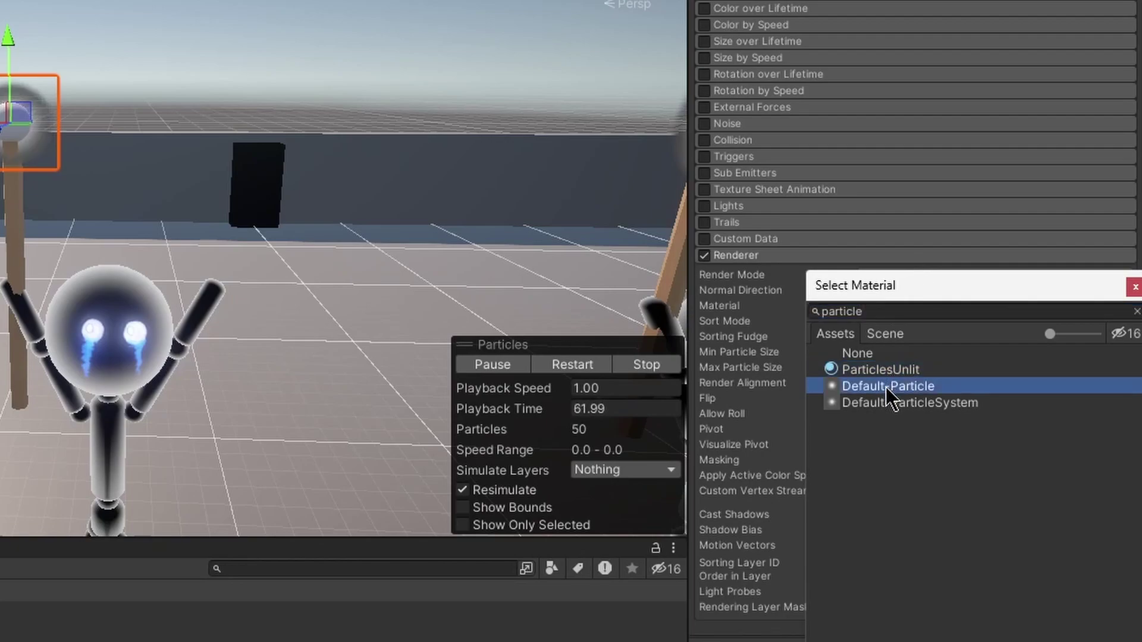
double_click(886, 387)
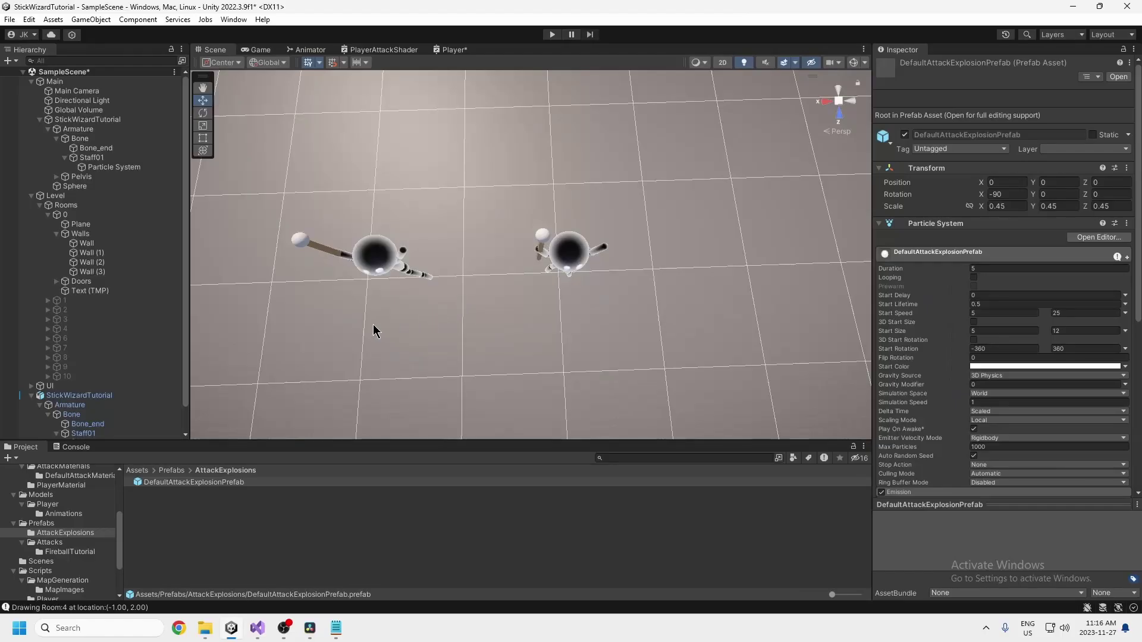
Browse the Attacks and AttackExplosions prefab folders and inspect the settings of DefaultAttackExplosionPrefab
drag(185, 367, 184, 399)
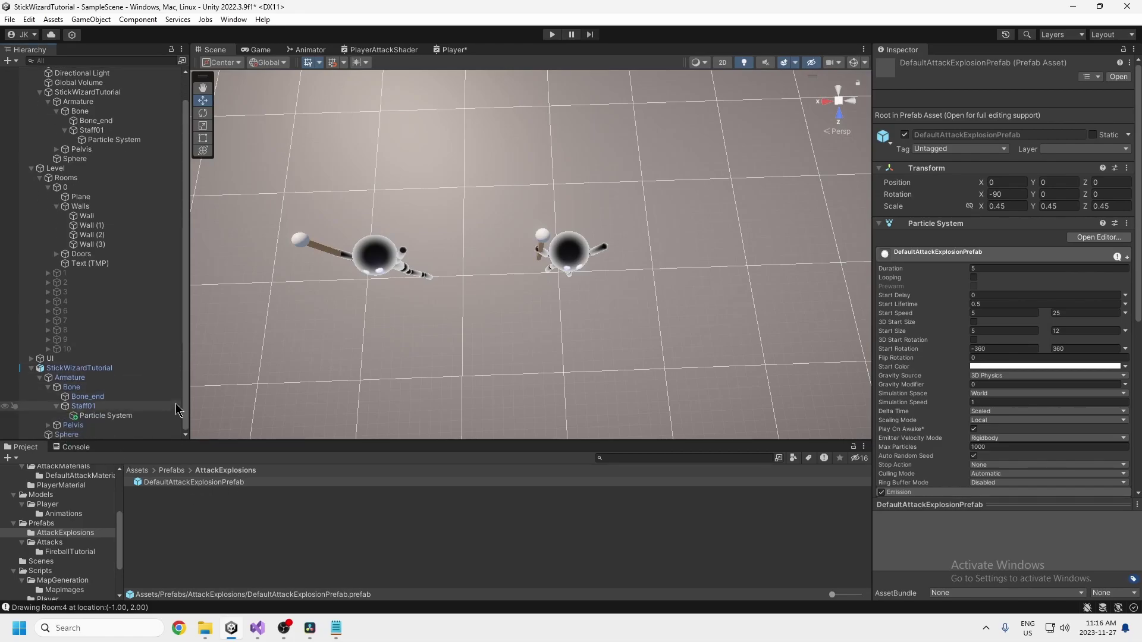
click(172, 510)
click(54, 542)
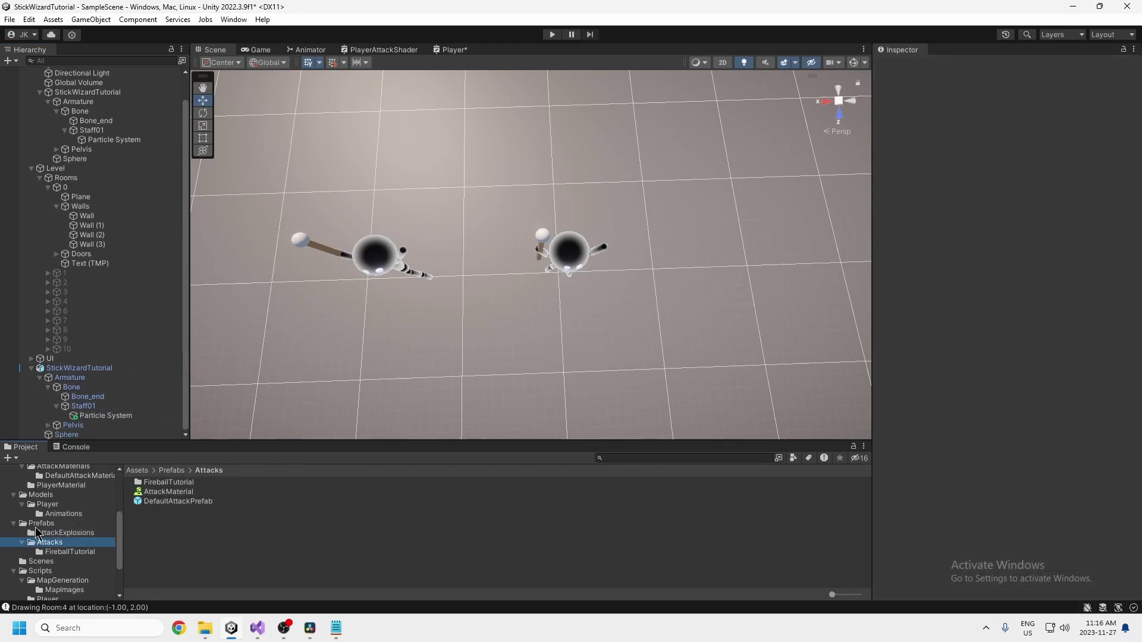
click(42, 524)
click(50, 543)
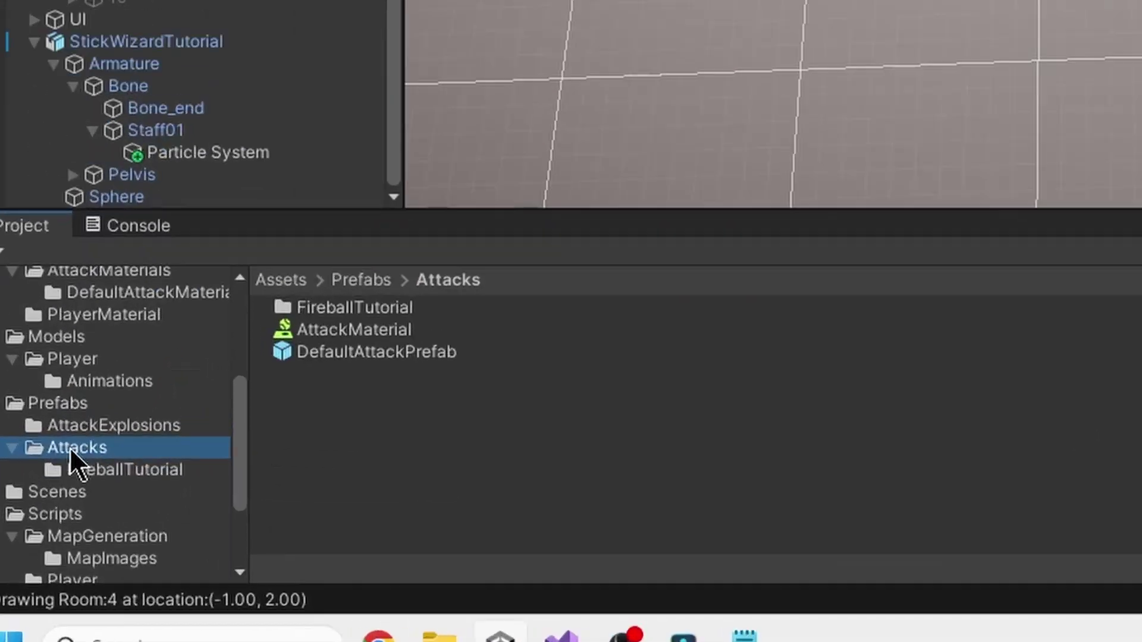
click(98, 426)
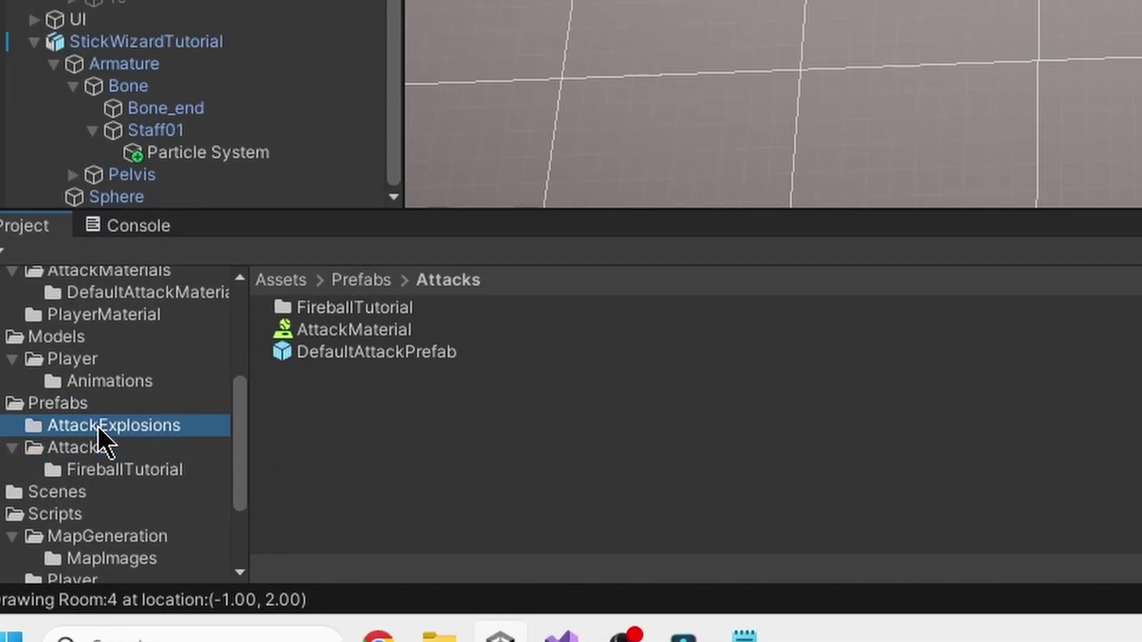
click(194, 443)
click(376, 352)
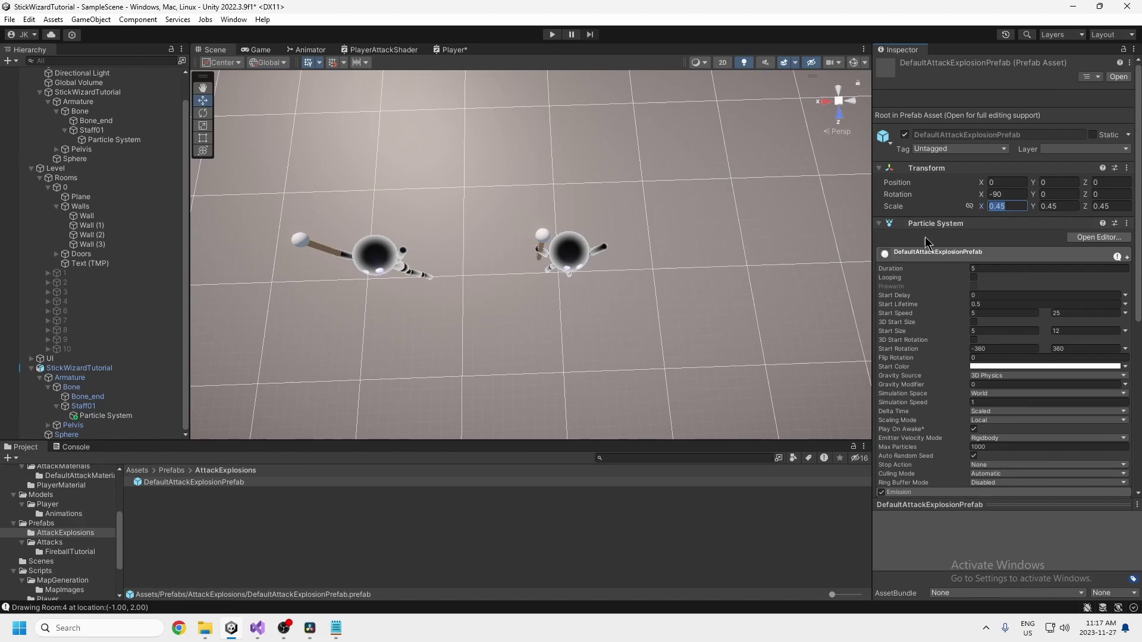
Run the game and move the player around the room while firing attacks to check the projectiles and explosions
click(552, 35)
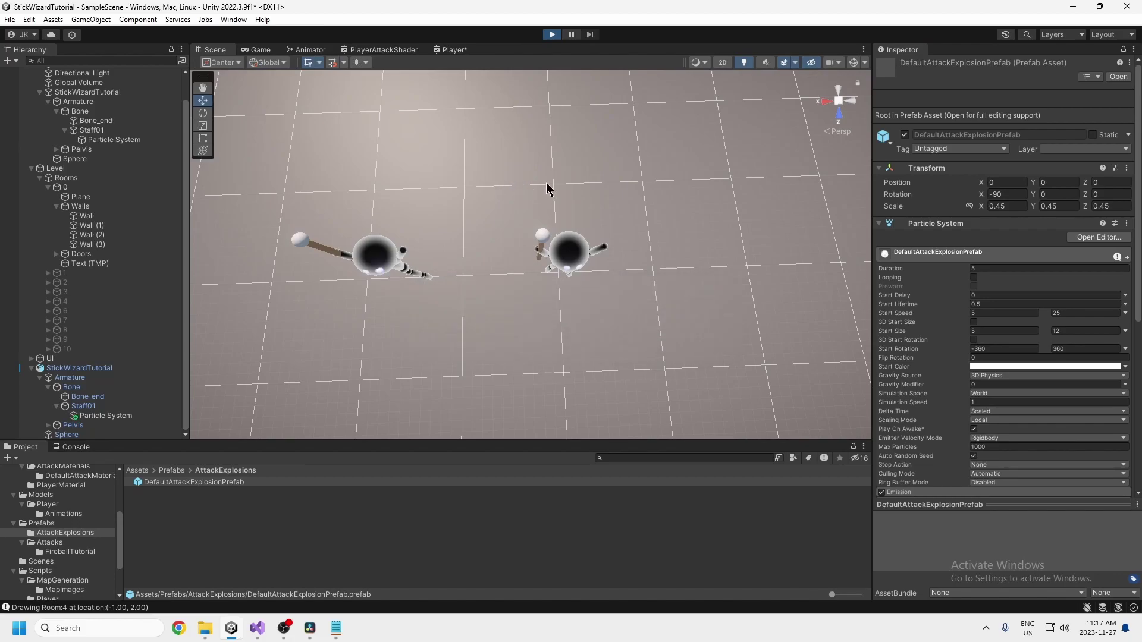
click(517, 182)
click(410, 180)
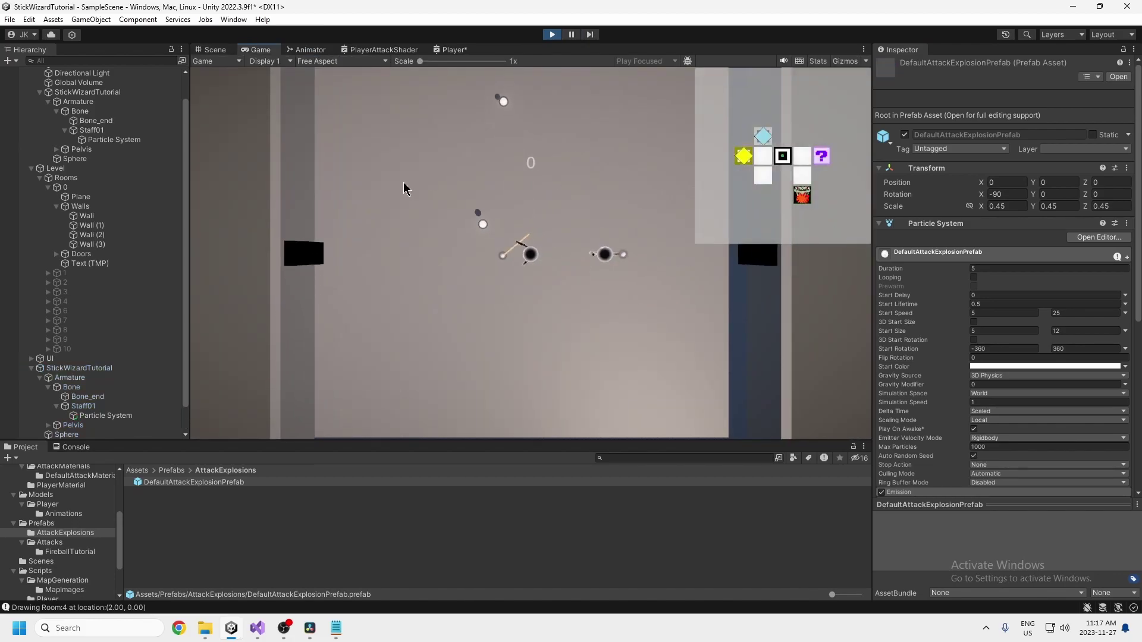
click(387, 181)
key(w)
key(a)
click(375, 191)
key(w)
key(d)
click(448, 148)
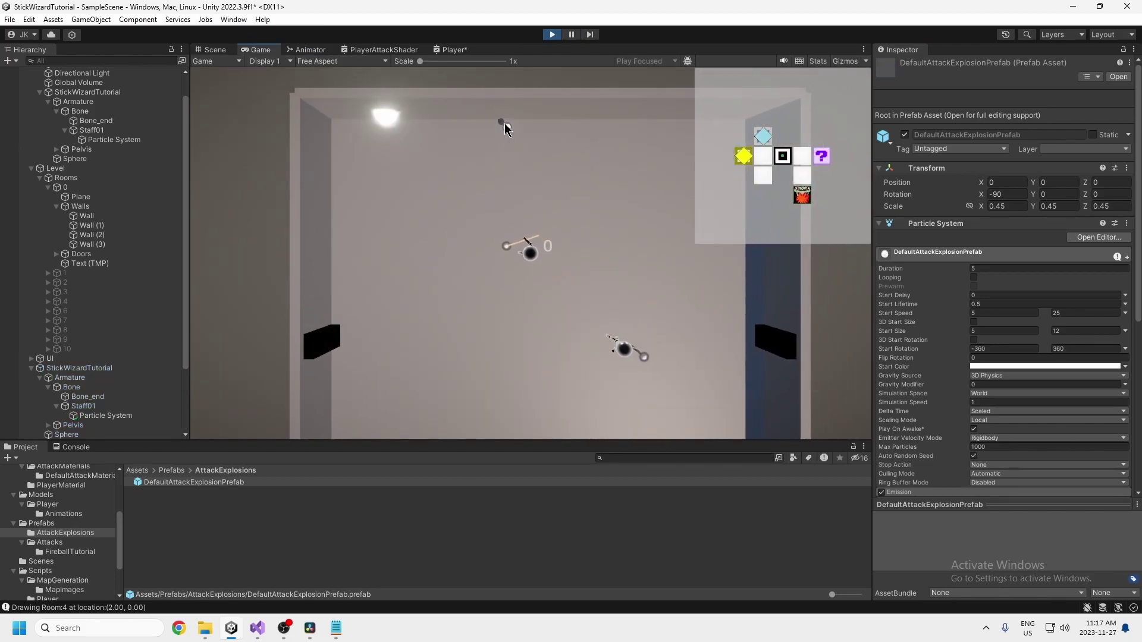
key(d)
click(504, 126)
click(500, 146)
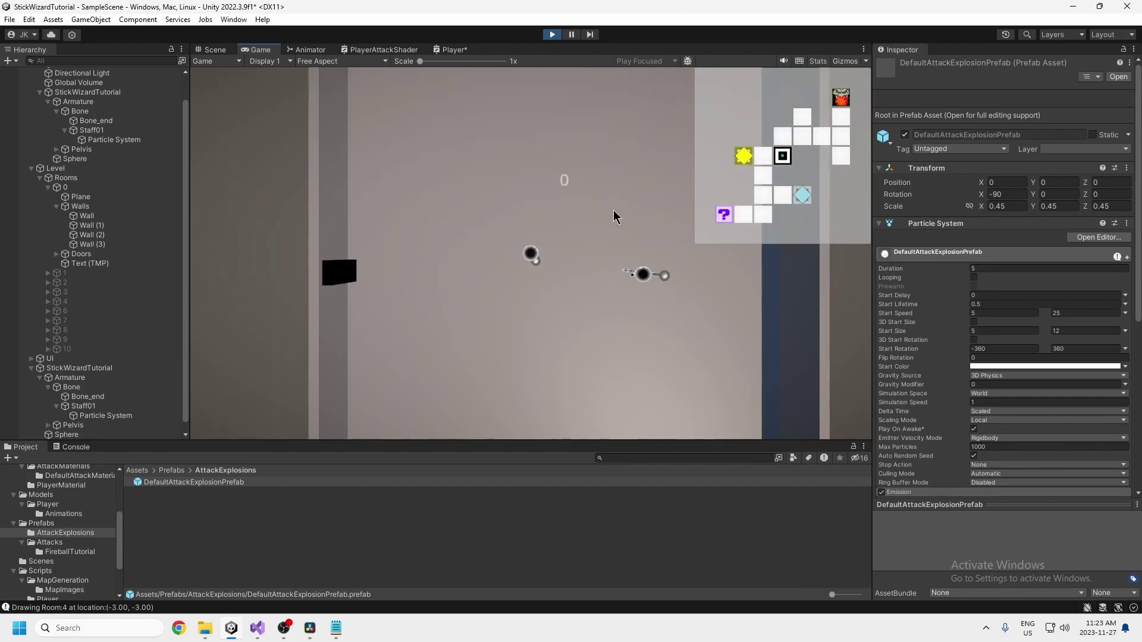
Check the game's rendering statistics and frame rate while moving and attacking, and hide the statistics again
click(575, 301)
click(572, 300)
click(594, 294)
click(594, 294)
click(816, 63)
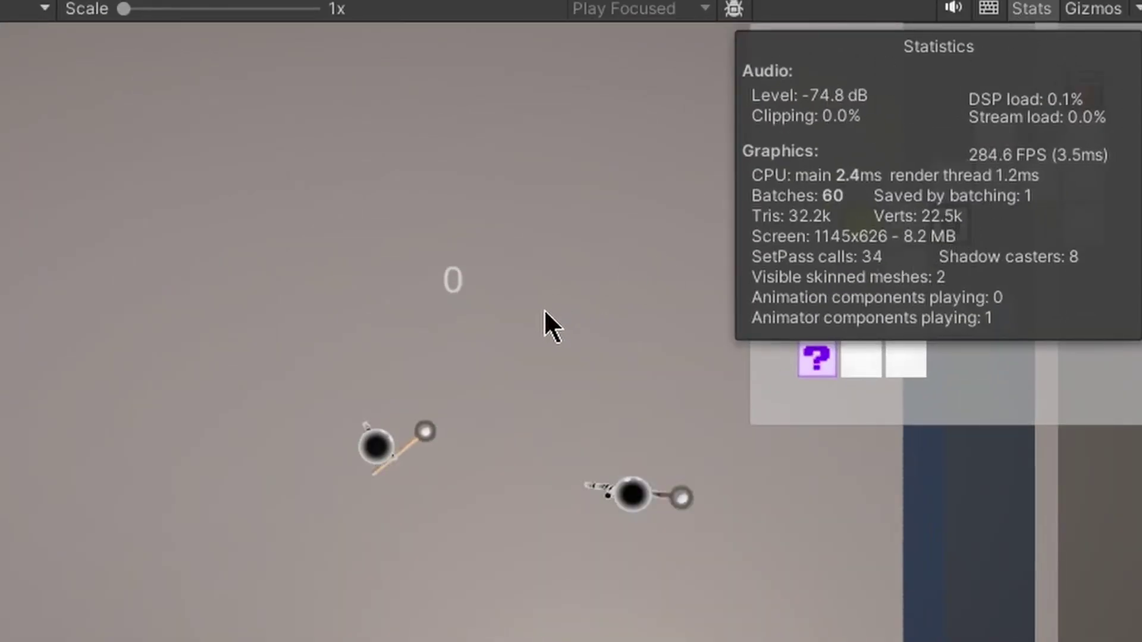
click(545, 311)
key(s)
key(d)
key(w)
key(a)
key(w)
click(604, 291)
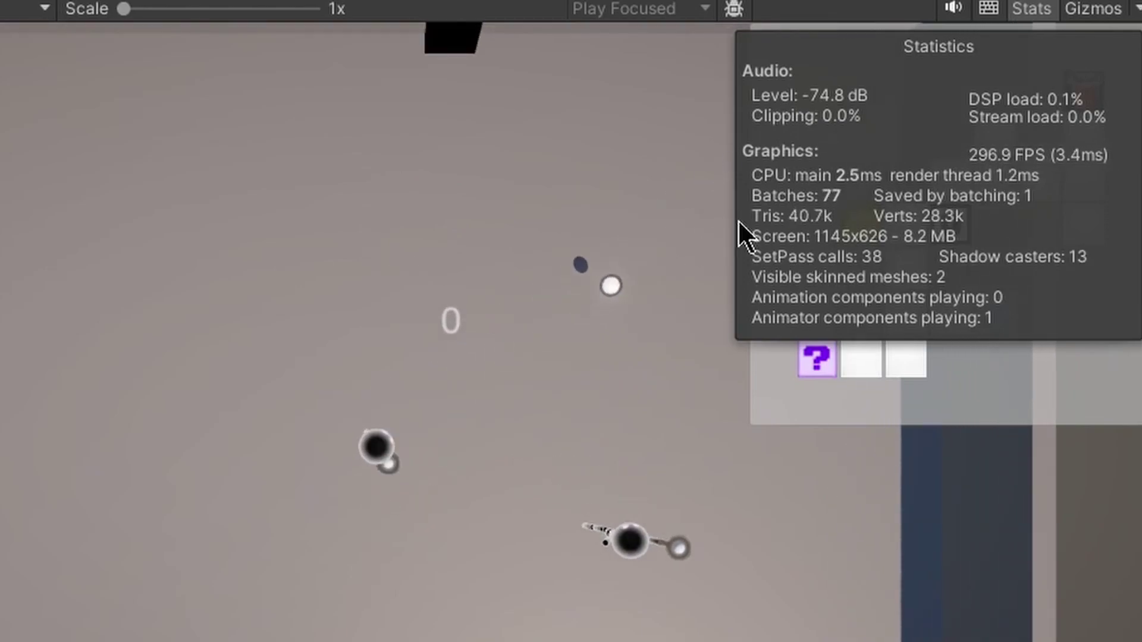
key(d)
key(a)
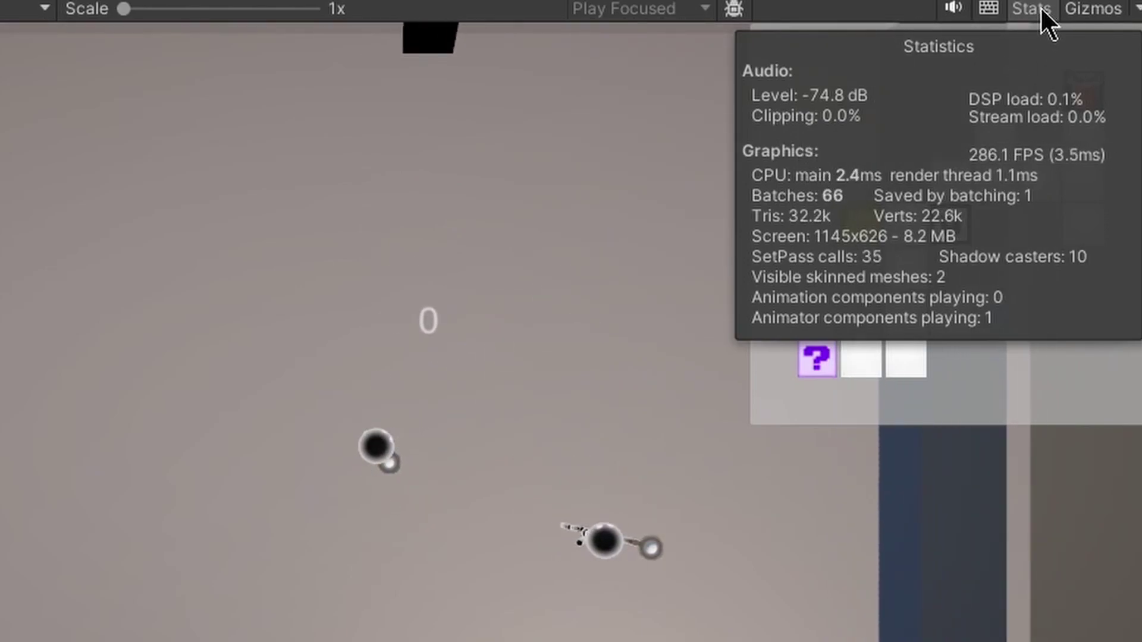
click(1040, 9)
click(391, 401)
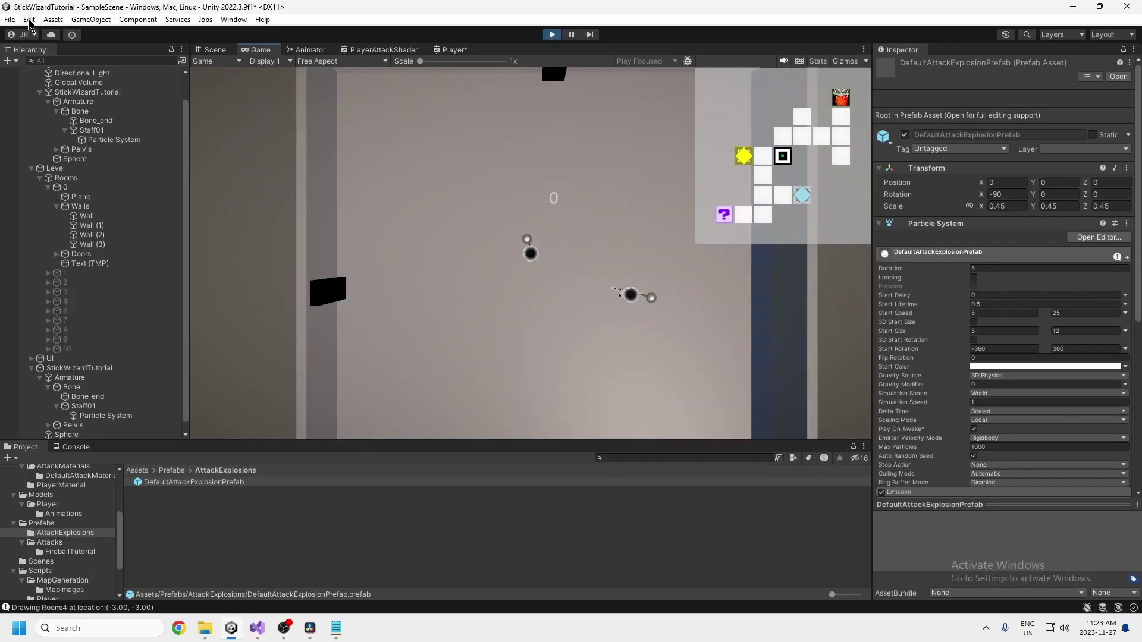
Examine the Fixed Timestep under Time and the Timeline default frame rate options in the Project Settings
click(29, 19)
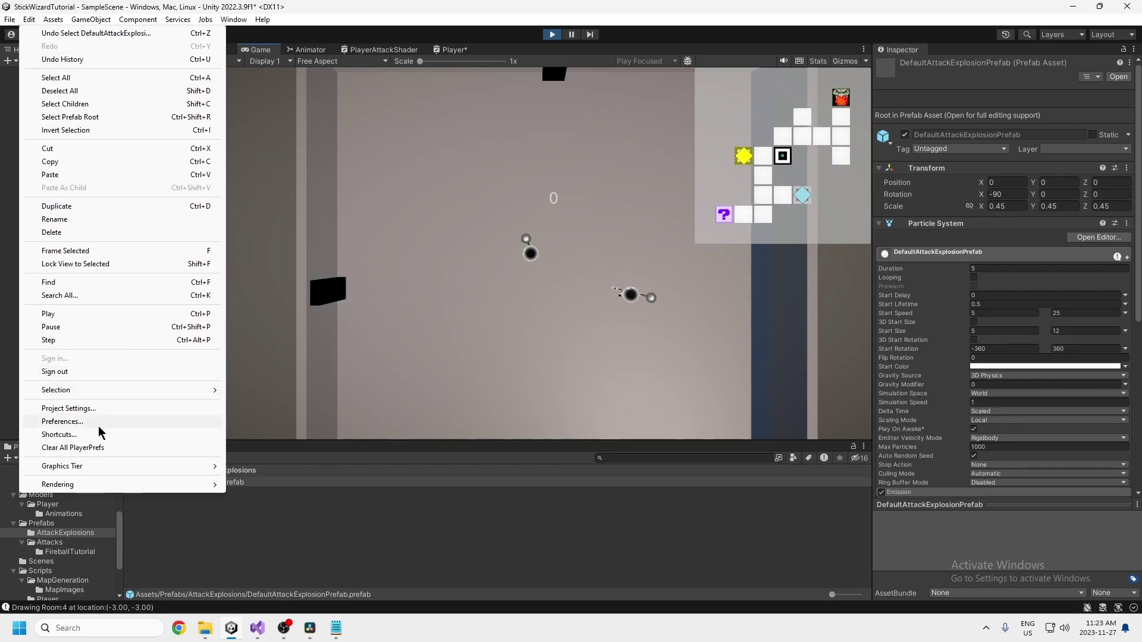
click(69, 410)
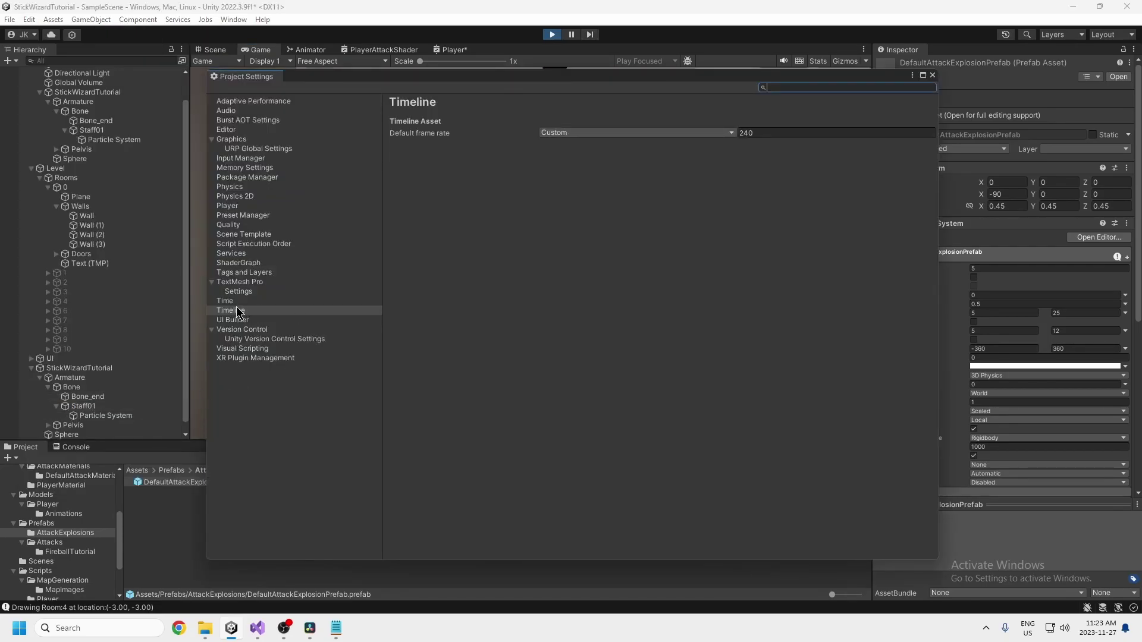
click(225, 301)
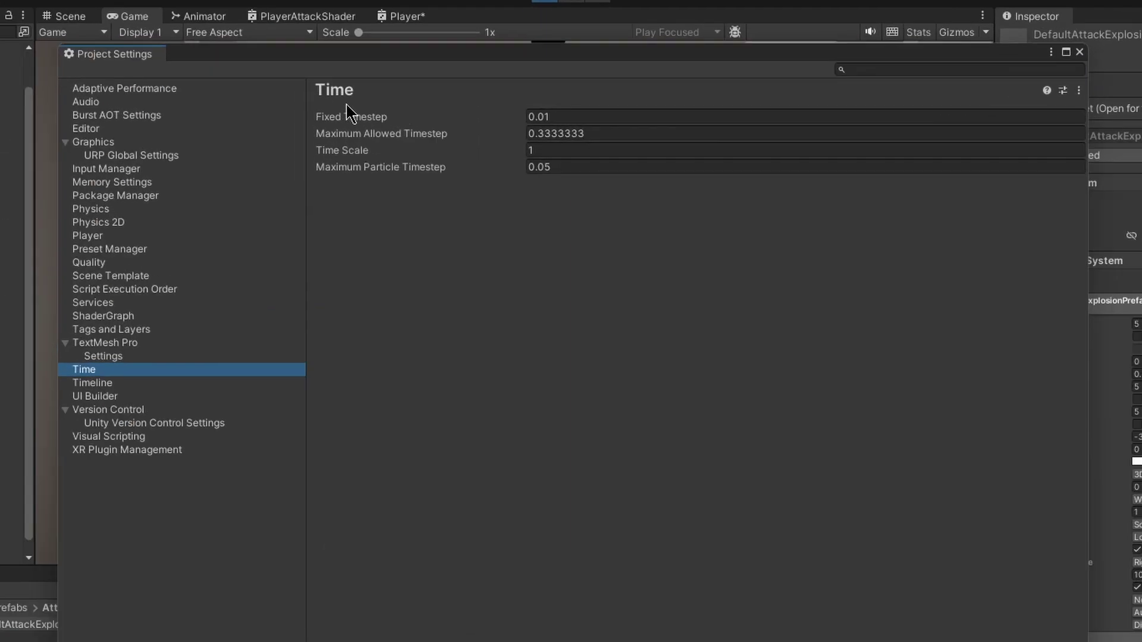
click(538, 121)
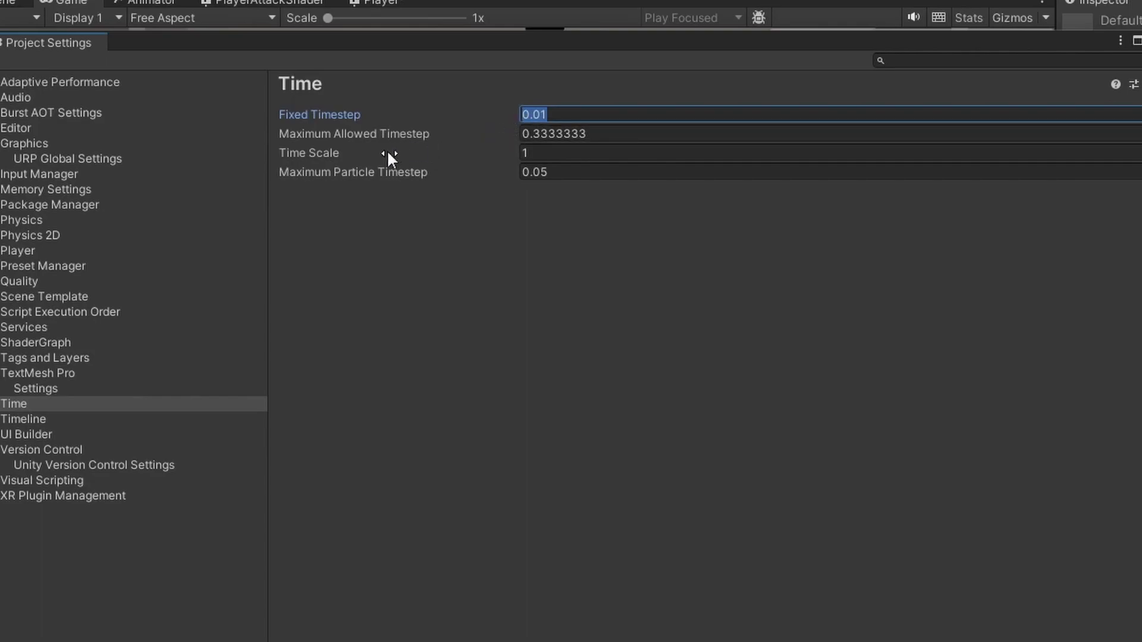
click(24, 419)
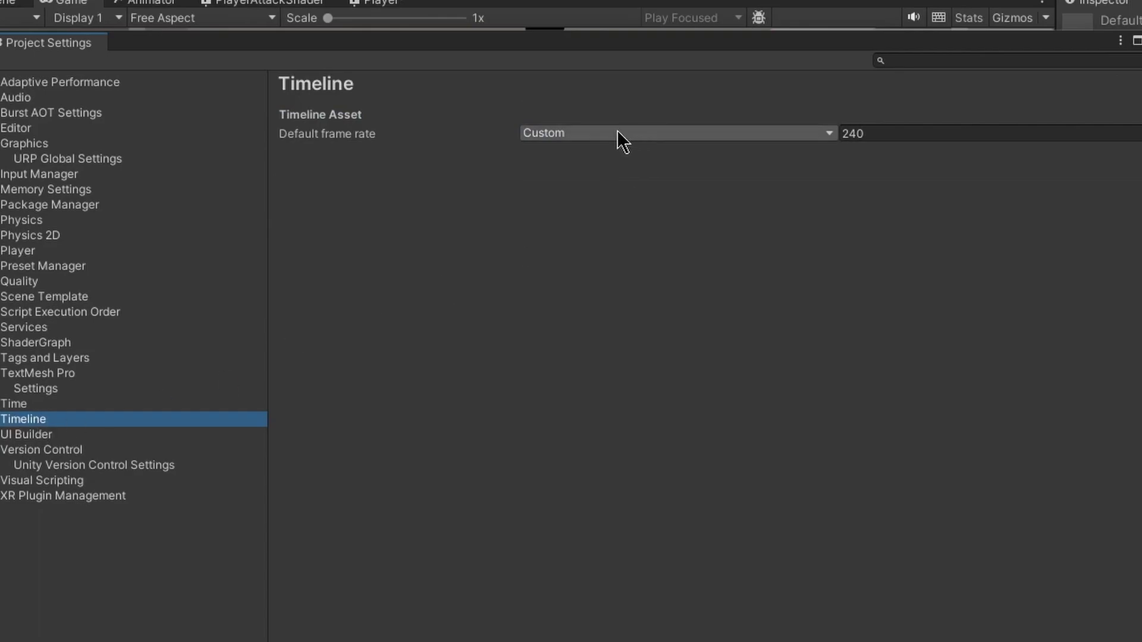
click(883, 132)
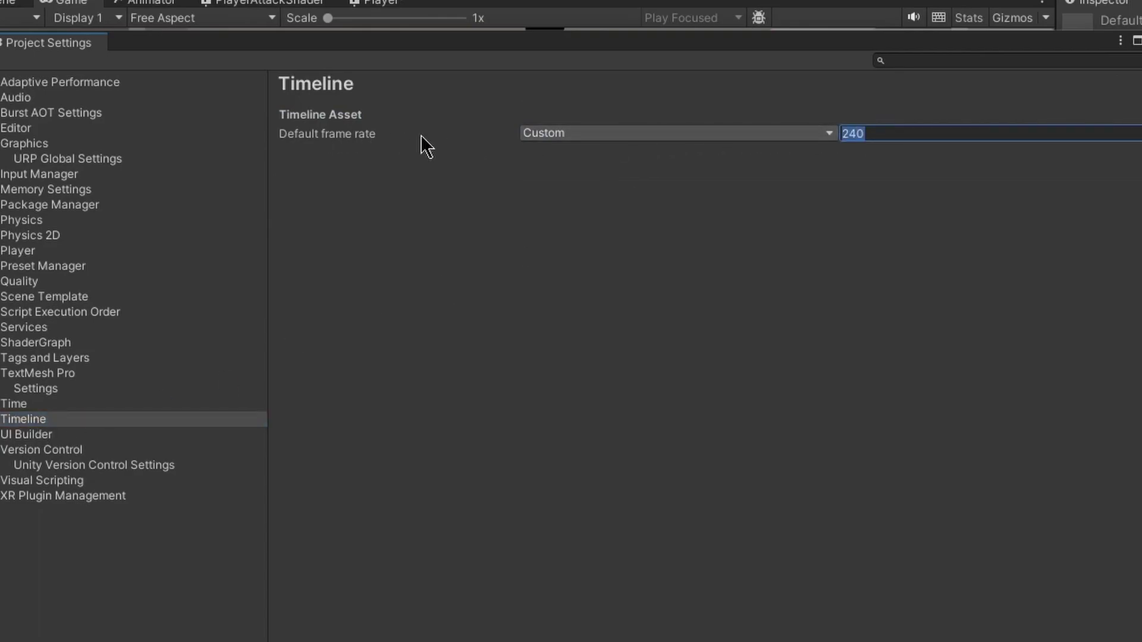
click(717, 134)
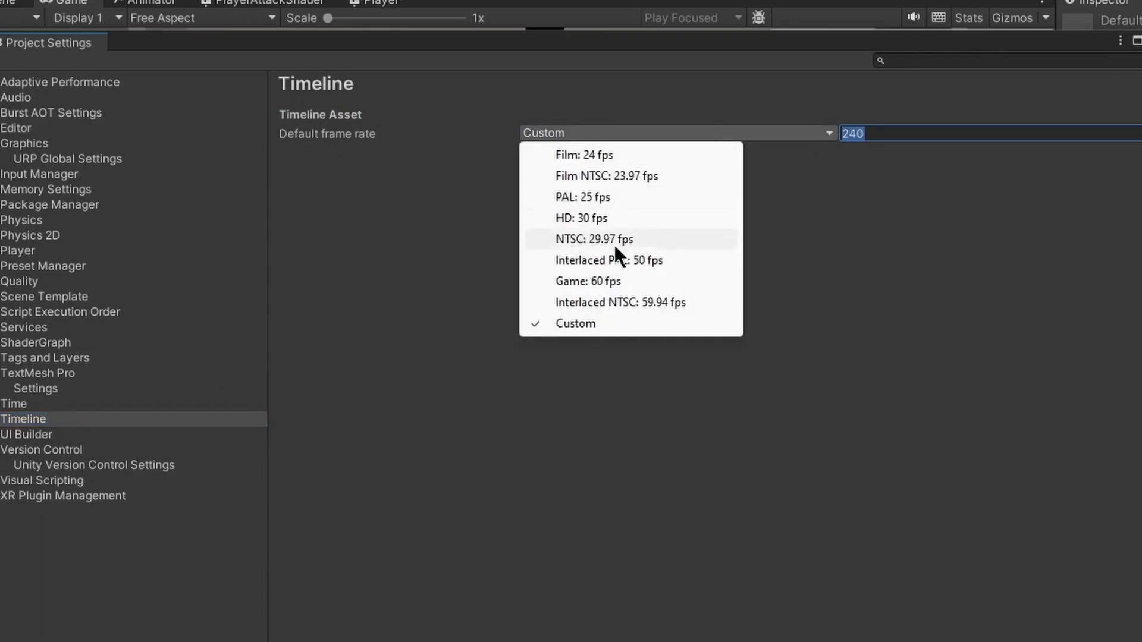
click(641, 328)
click(931, 76)
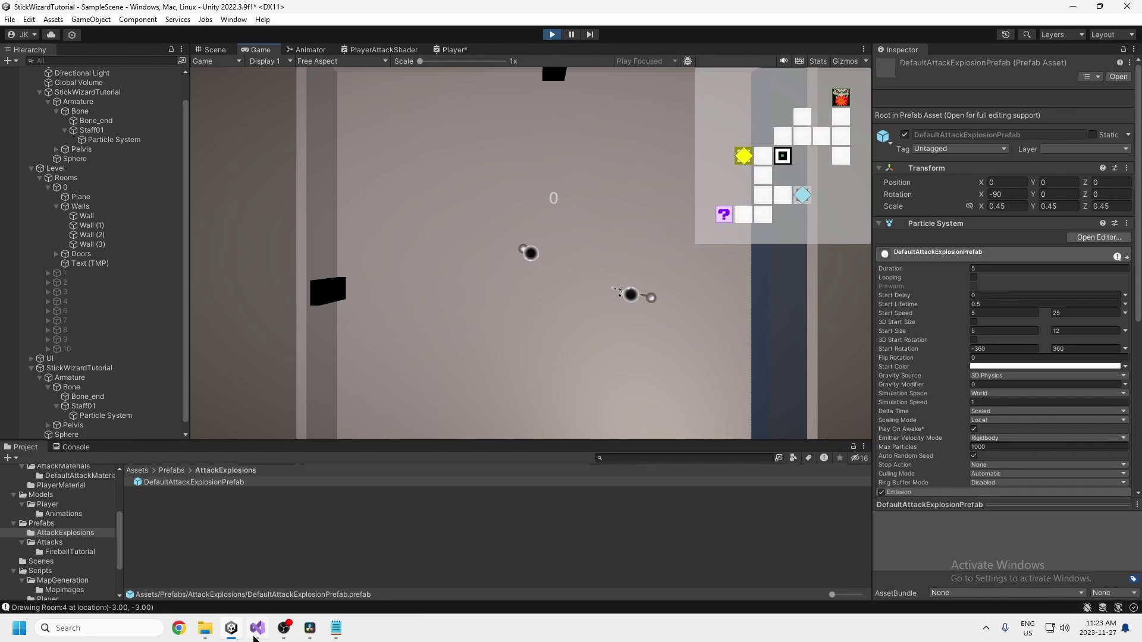
Switch to Visual Studio and examine the Application.targetFrameRate line in the Start method of InitalizePlayer.cs
click(256, 631)
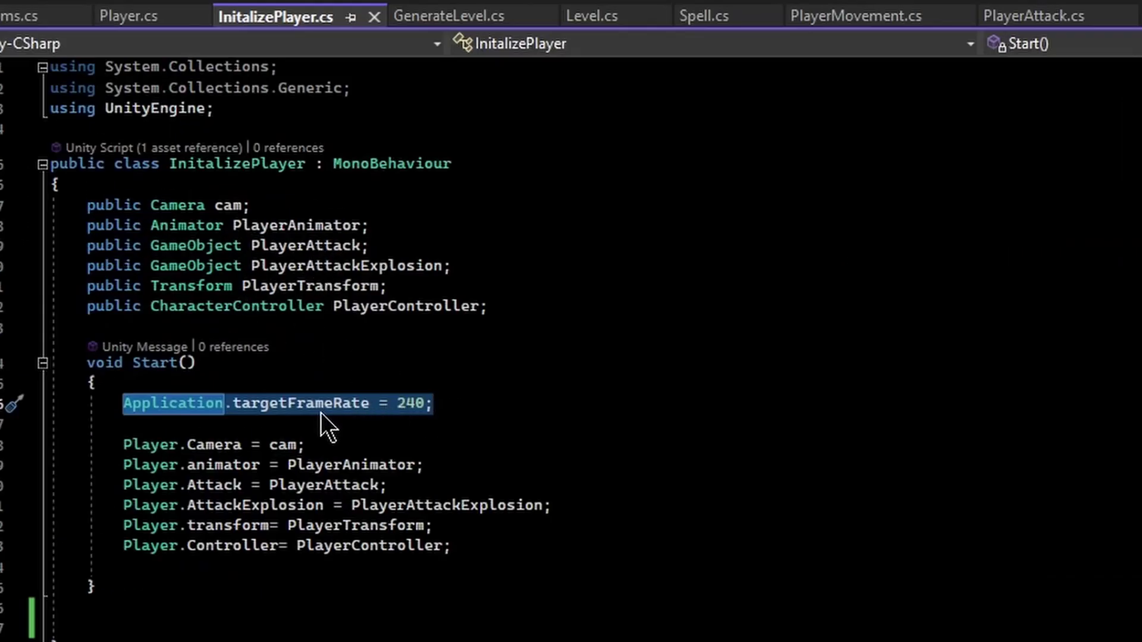
Highlight the full Application.targetFrameRate = 240 line in the Start method
click(321, 405)
drag(120, 403, 436, 405)
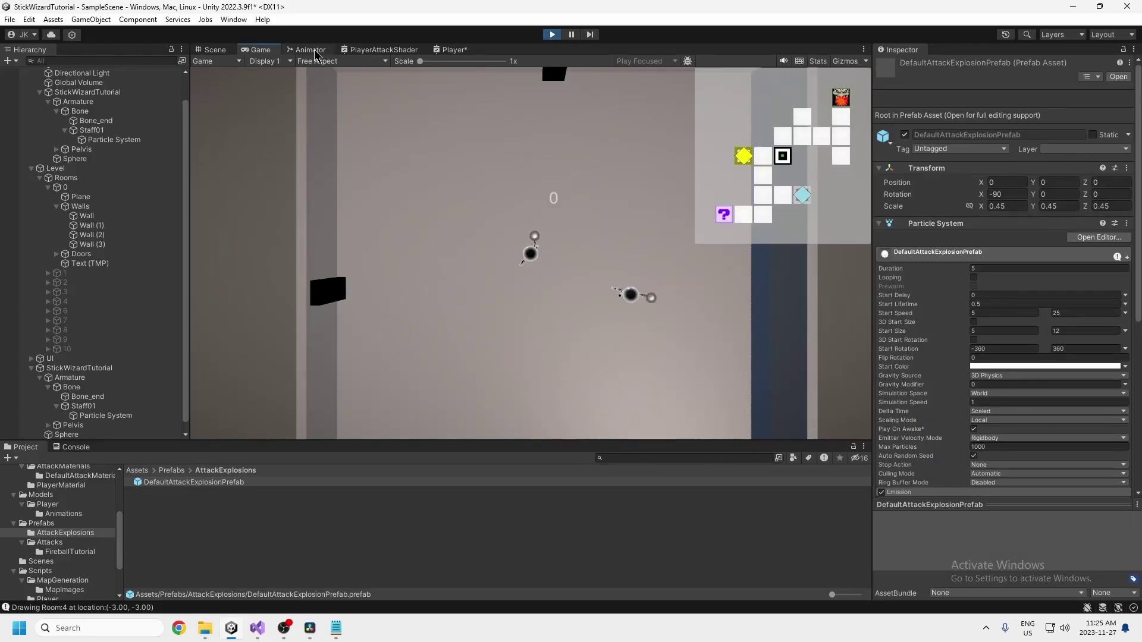
Switch to Unity's Animator view and select the PlayerController asset in the Models/Player folder
click(177, 10)
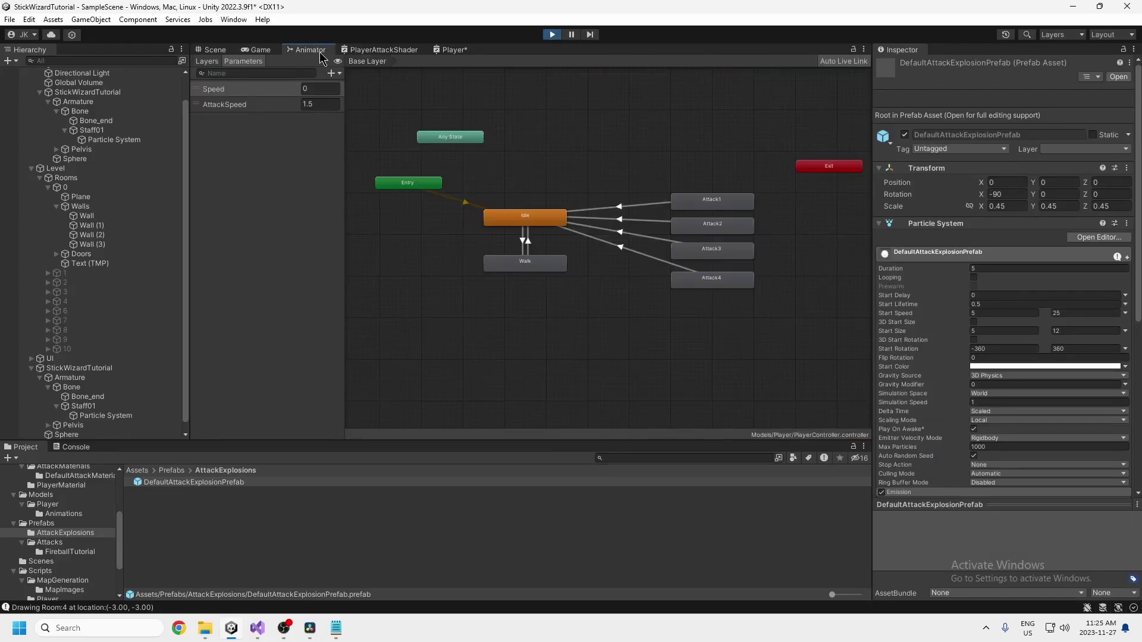
middle_drag(671, 173, 621, 165)
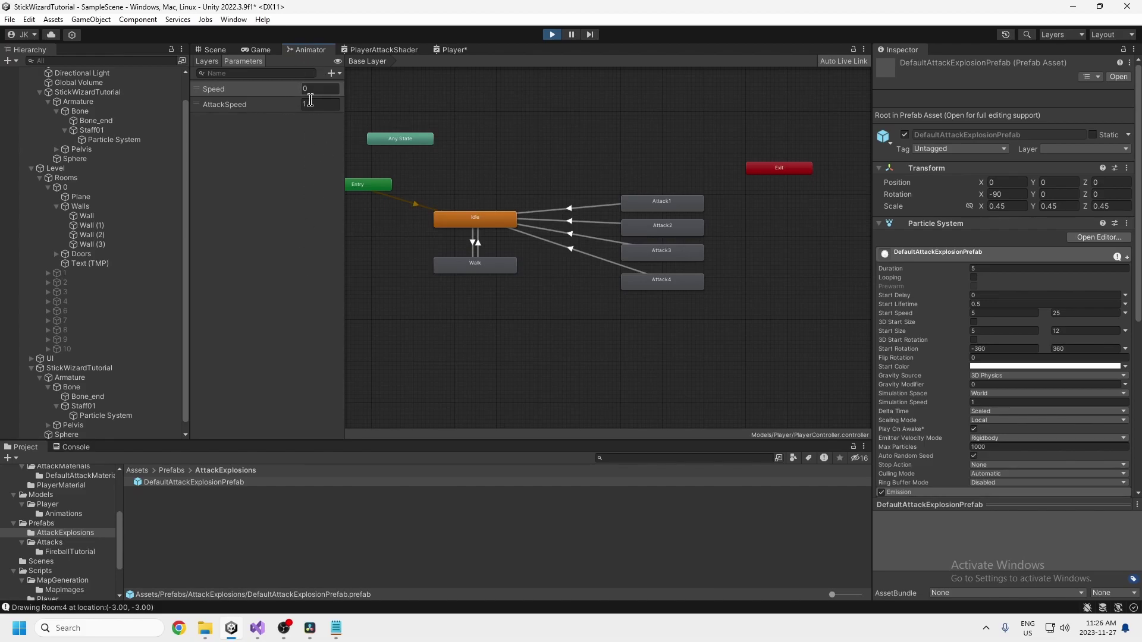
scroll(68, 526, up, 5)
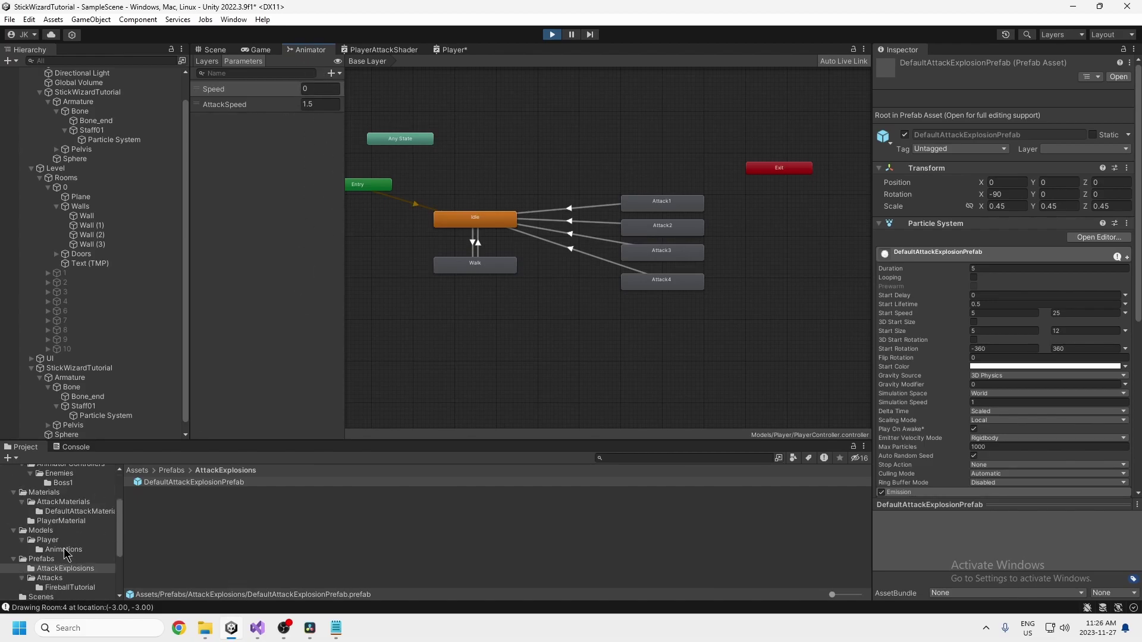
click(65, 550)
click(60, 540)
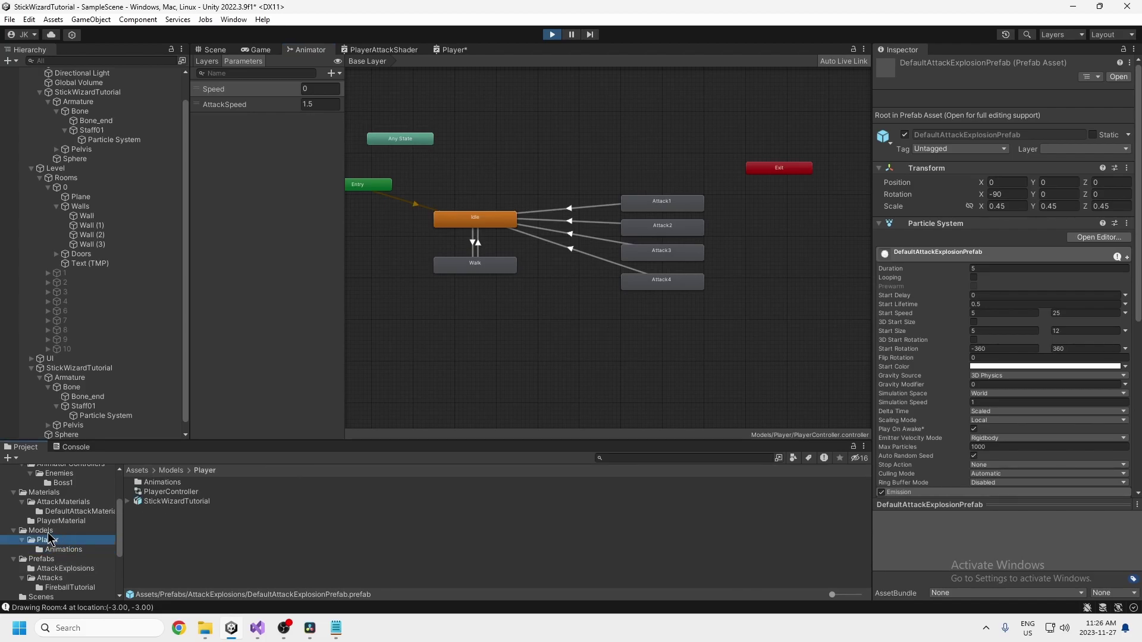
click(156, 493)
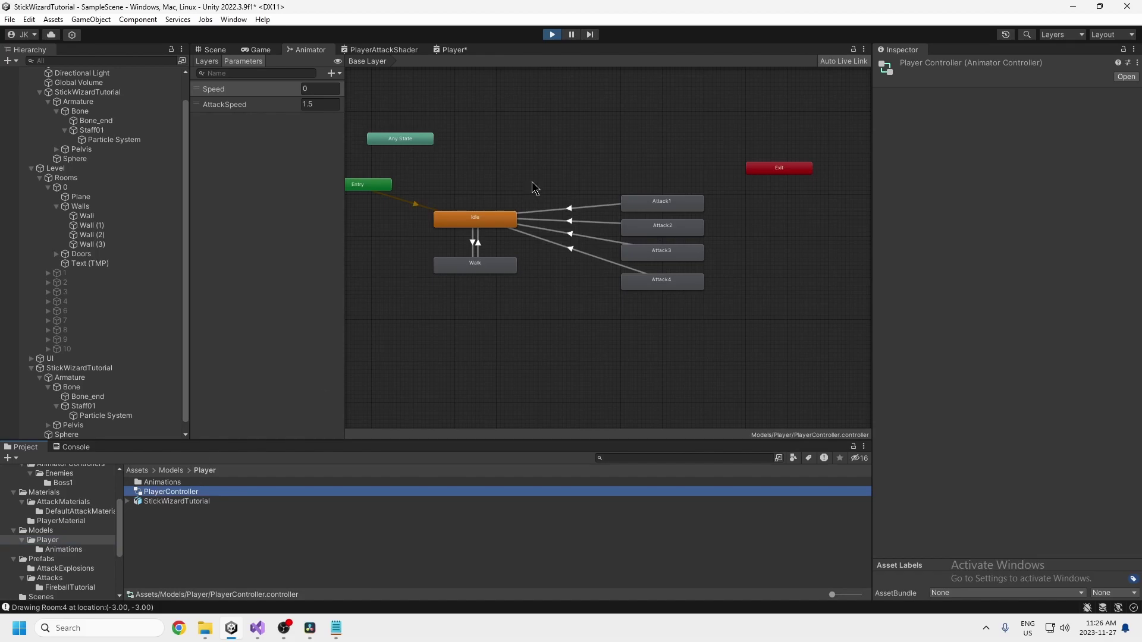
middle_drag(509, 170, 564, 184)
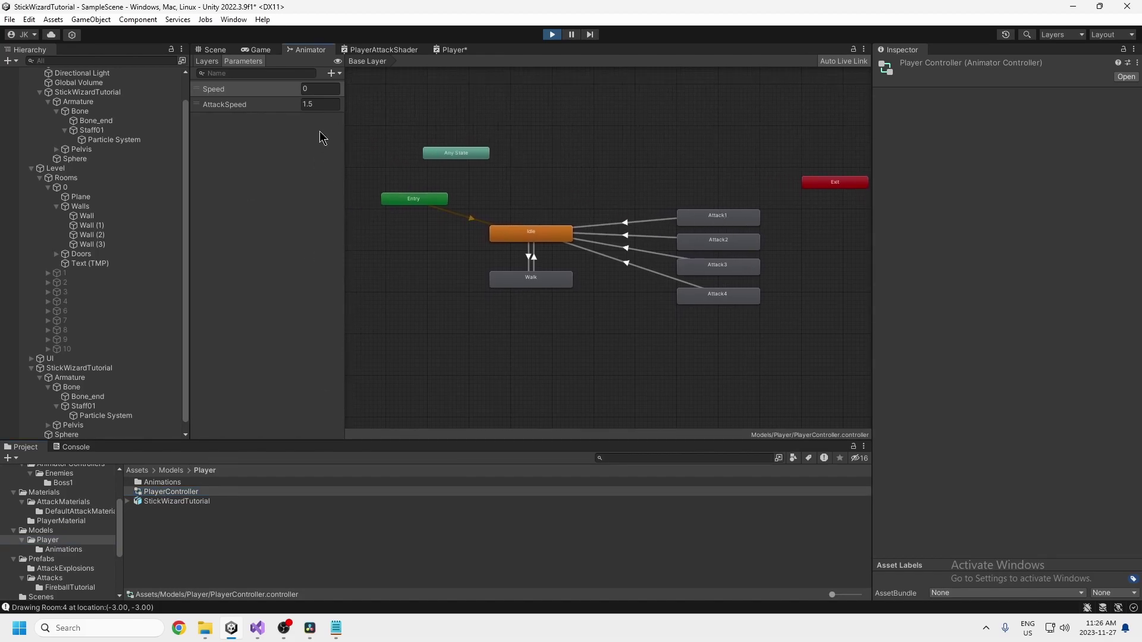
Check the available animator parameter types and inspect the Attack1 state's AttackSpeed multiplier setting
click(331, 73)
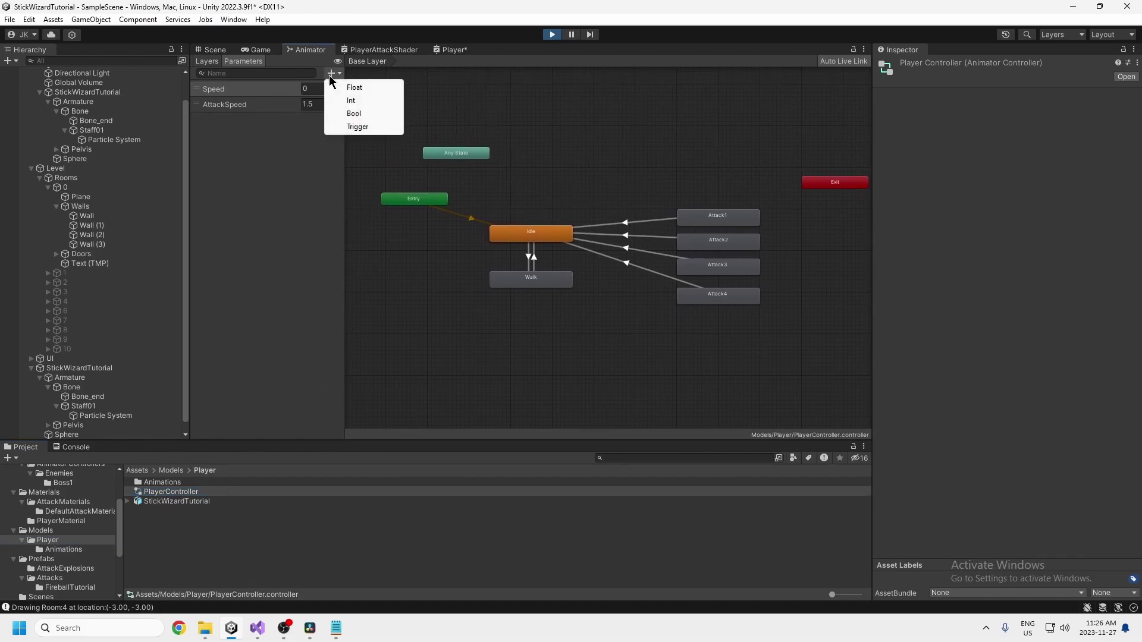
click(220, 119)
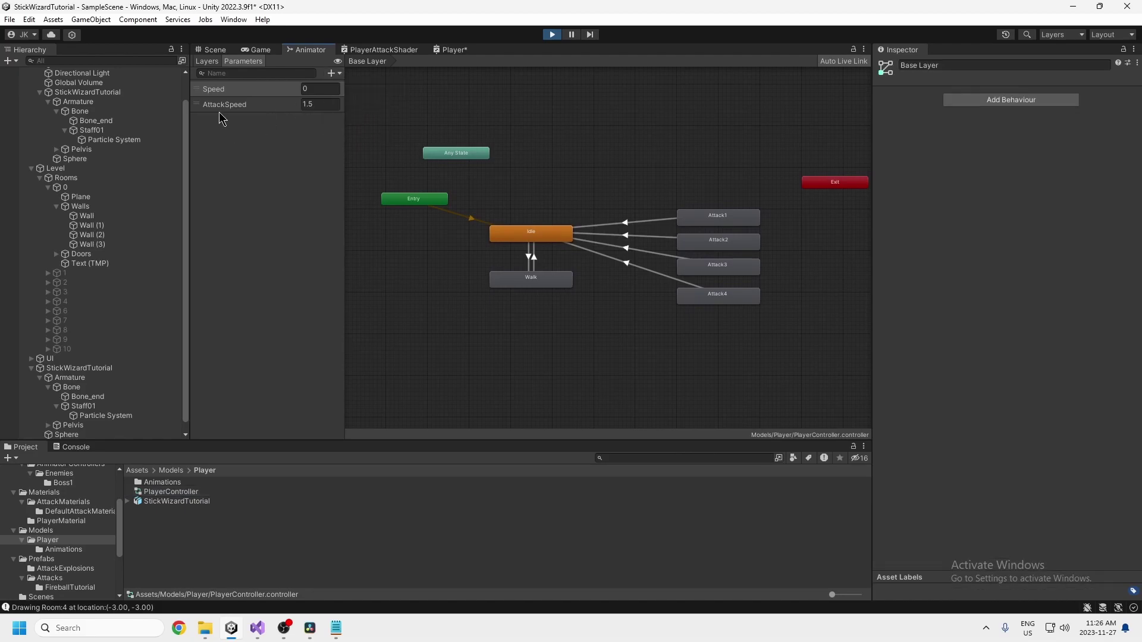
click(702, 215)
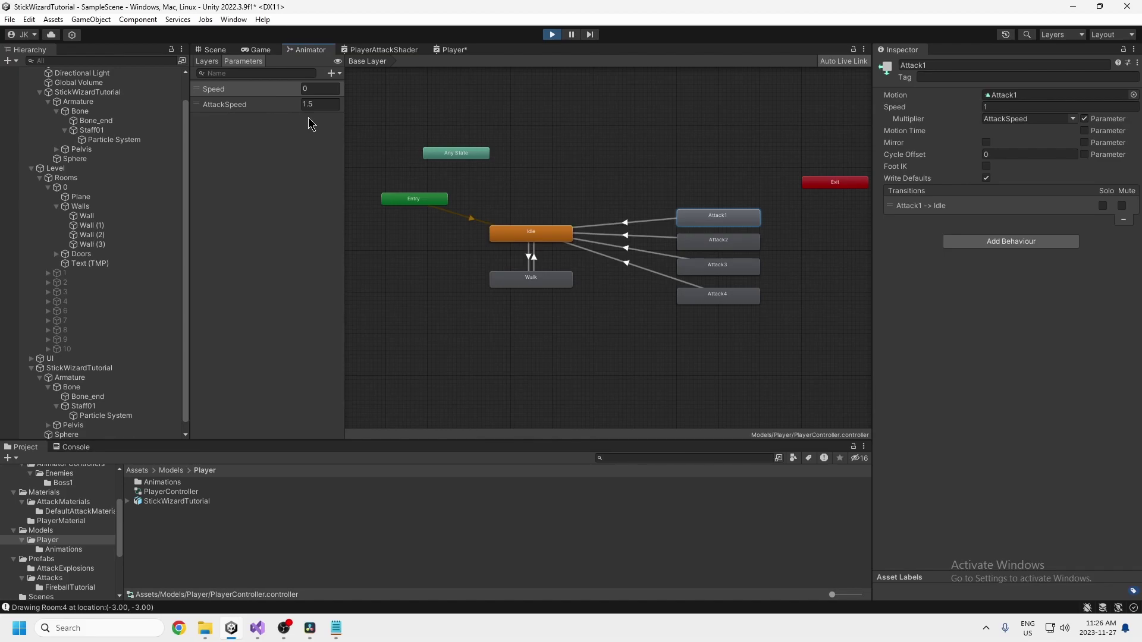
Return to the running game and fire repeated attacks in several directions to check the attack speed and projectiles
click(261, 50)
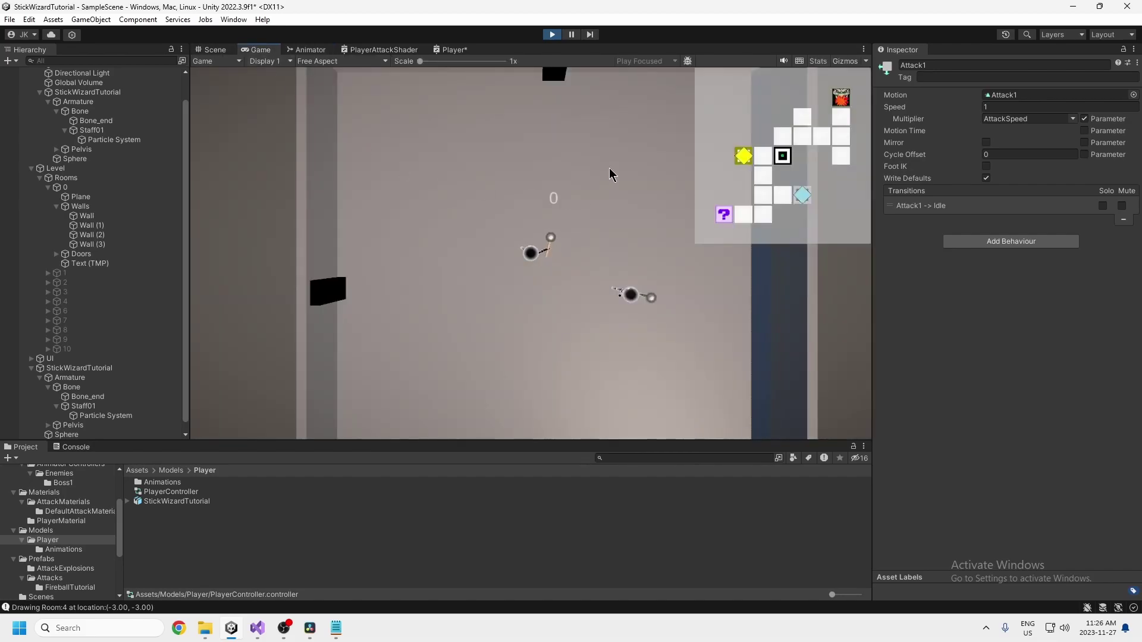
key(w)
click(475, 199)
click(523, 172)
click(499, 160)
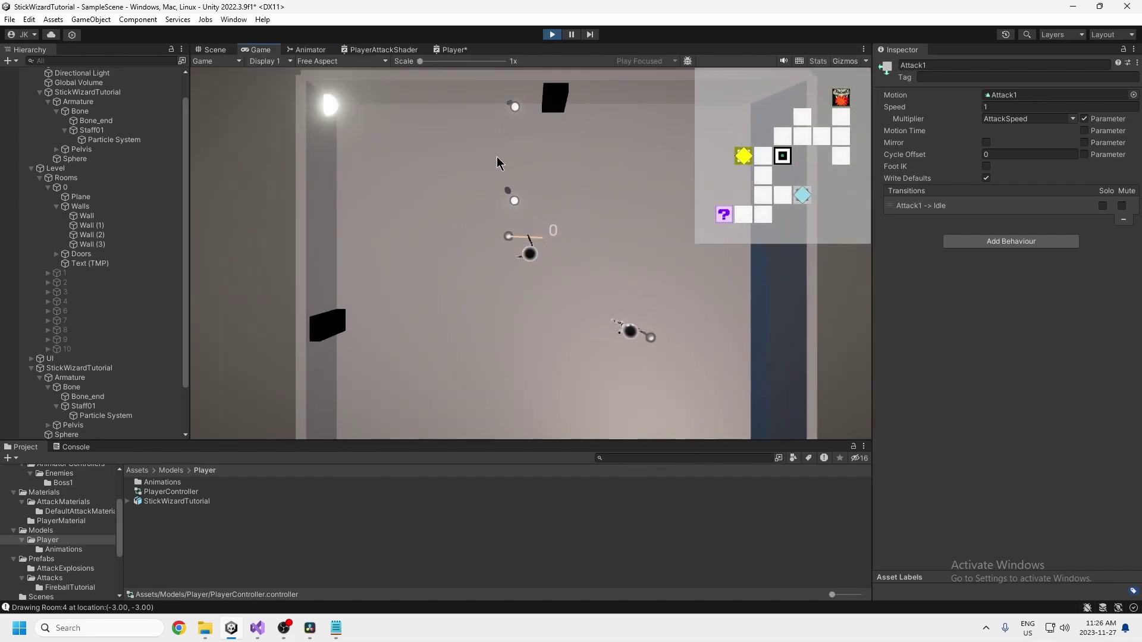
key(s)
key(d)
click(485, 155)
click(458, 152)
click(476, 151)
click(477, 152)
click(477, 149)
click(477, 147)
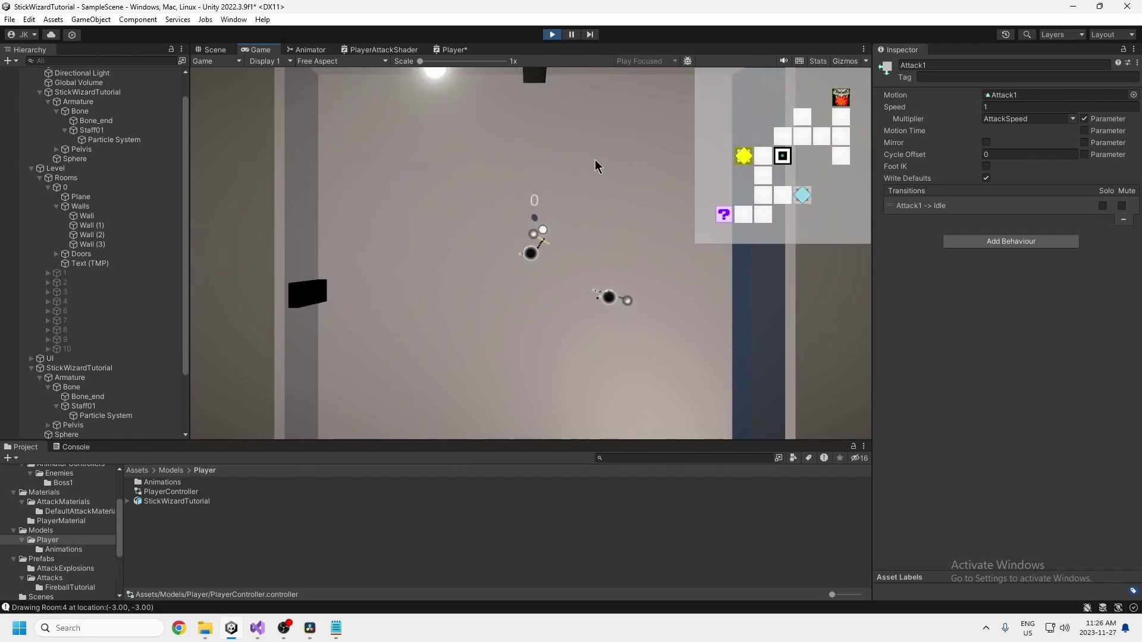
click(642, 270)
click(628, 267)
click(627, 267)
click(636, 265)
click(641, 260)
click(642, 260)
click(642, 260)
click(642, 260)
click(642, 262)
click(624, 250)
click(614, 246)
click(624, 249)
click(637, 248)
Set Cast Shadows to Off in the Mesh Renderer of DefaultAttackPrefab in the Prefabs/Attacks folder
click(50, 578)
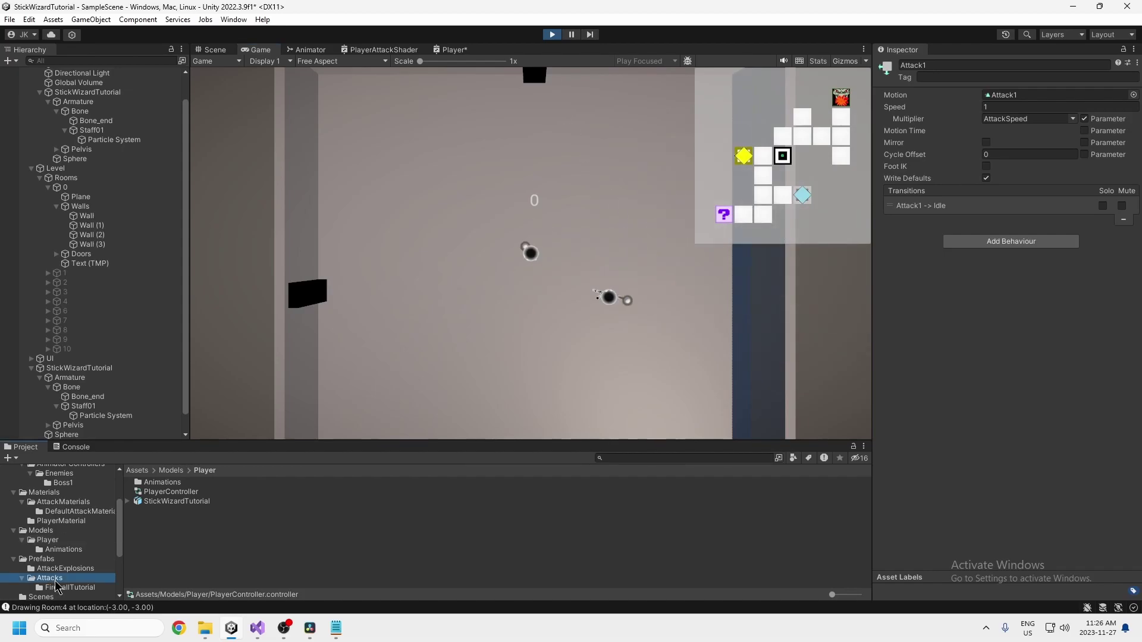
click(177, 501)
click(999, 342)
click(1005, 355)
Move the player around the room and fire attacks to check the projectiles with shadow casting disabled
click(658, 194)
click(656, 196)
click(674, 265)
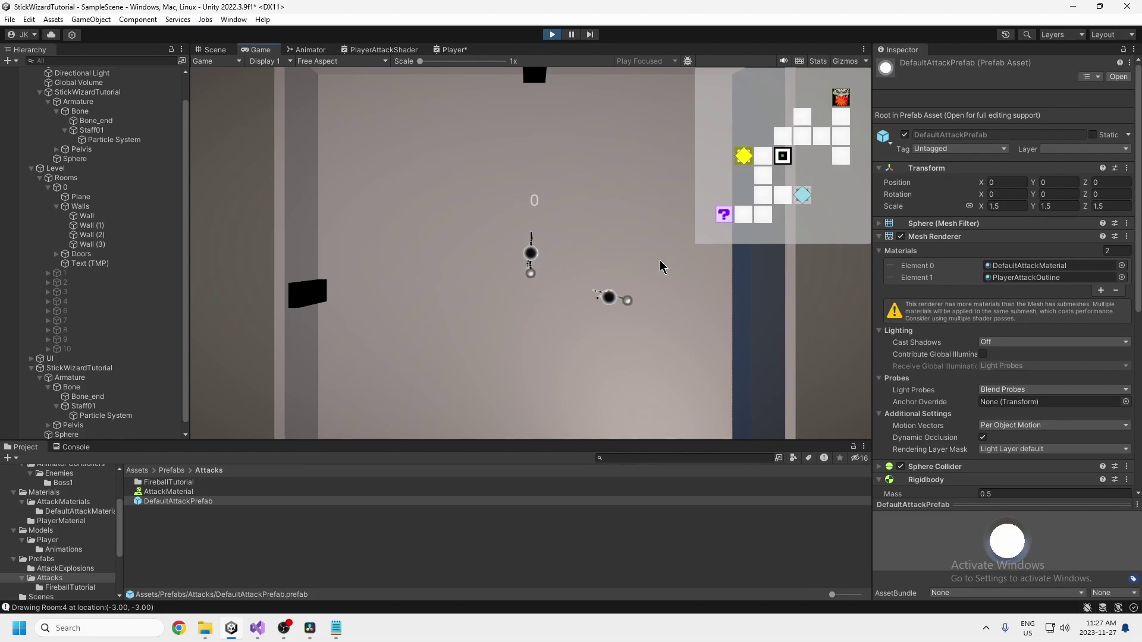
click(632, 265)
click(622, 262)
click(609, 257)
click(588, 256)
click(515, 238)
click(513, 239)
key(w)
key(d)
click(571, 226)
click(577, 252)
key(s)
click(547, 286)
key(a)
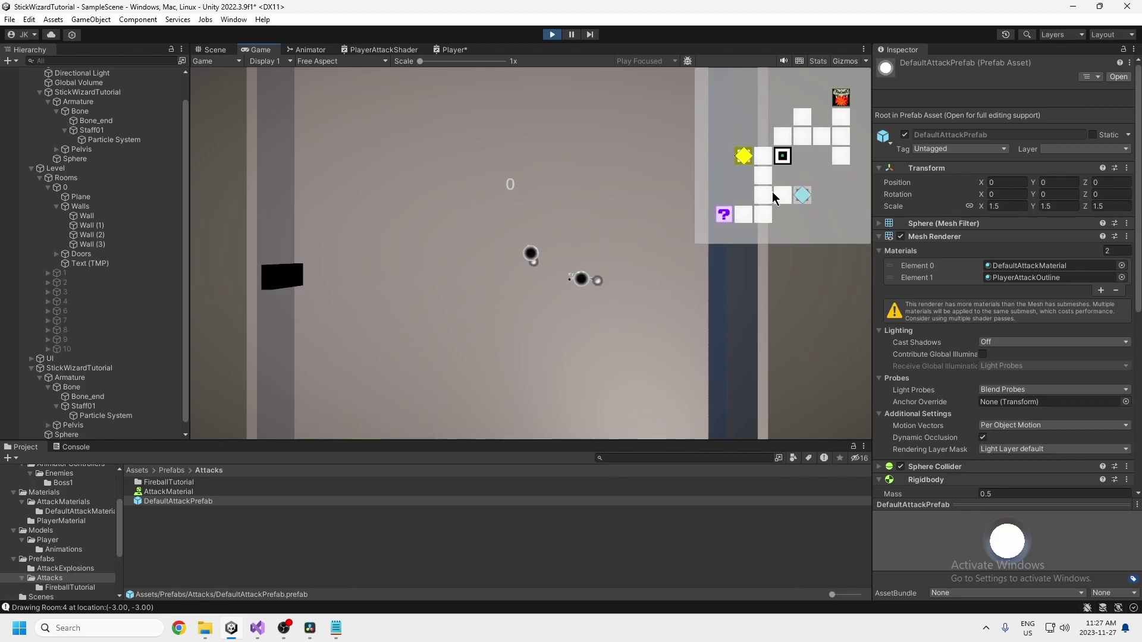
key(a)
key(w)
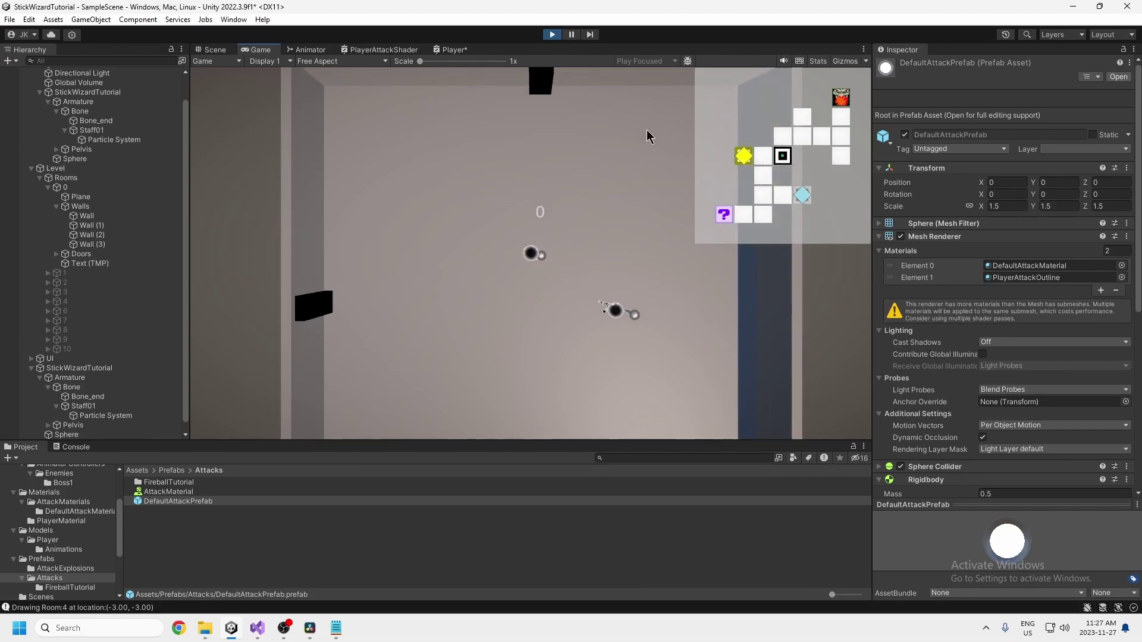
key(s)
click(647, 247)
key(d)
key(s)
key(a)
key(w)
click(612, 199)
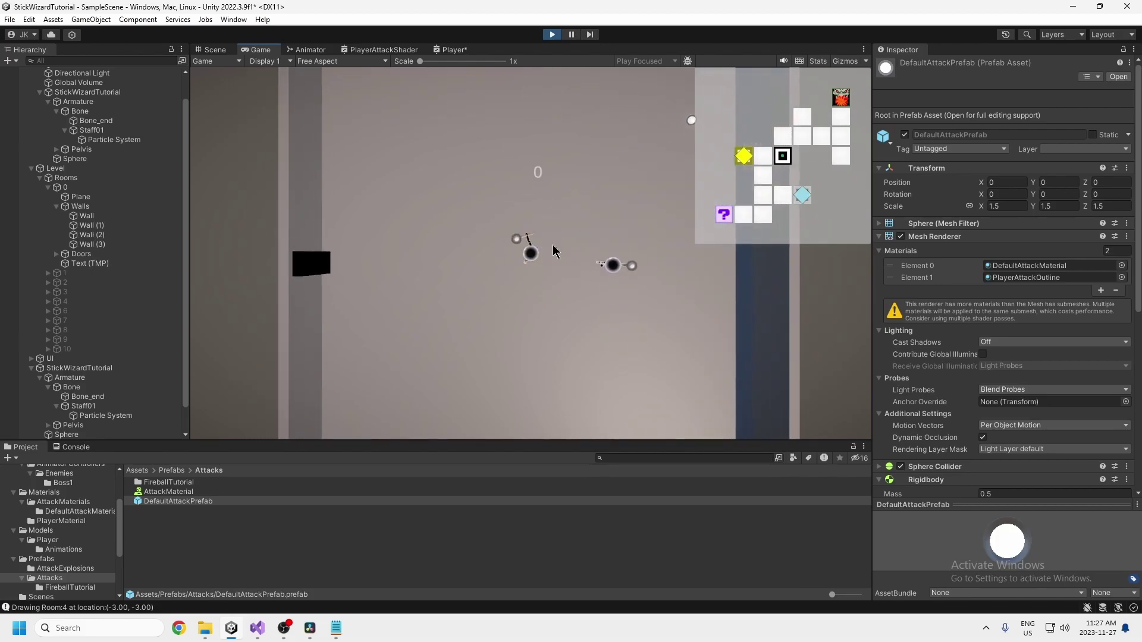
click(606, 238)
click(594, 268)
click(493, 268)
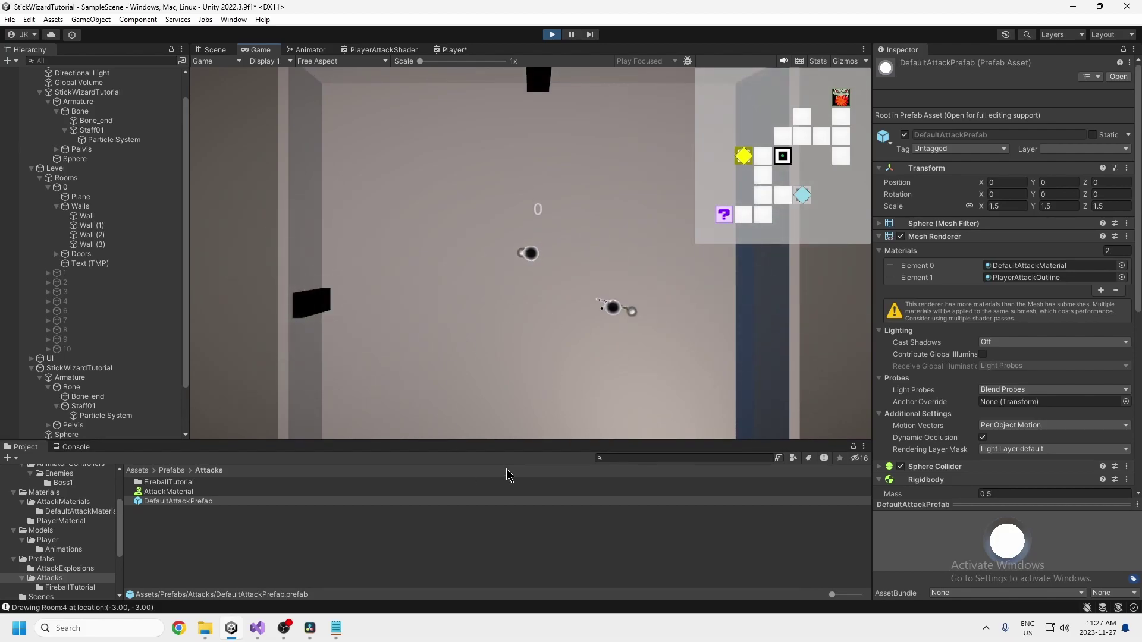